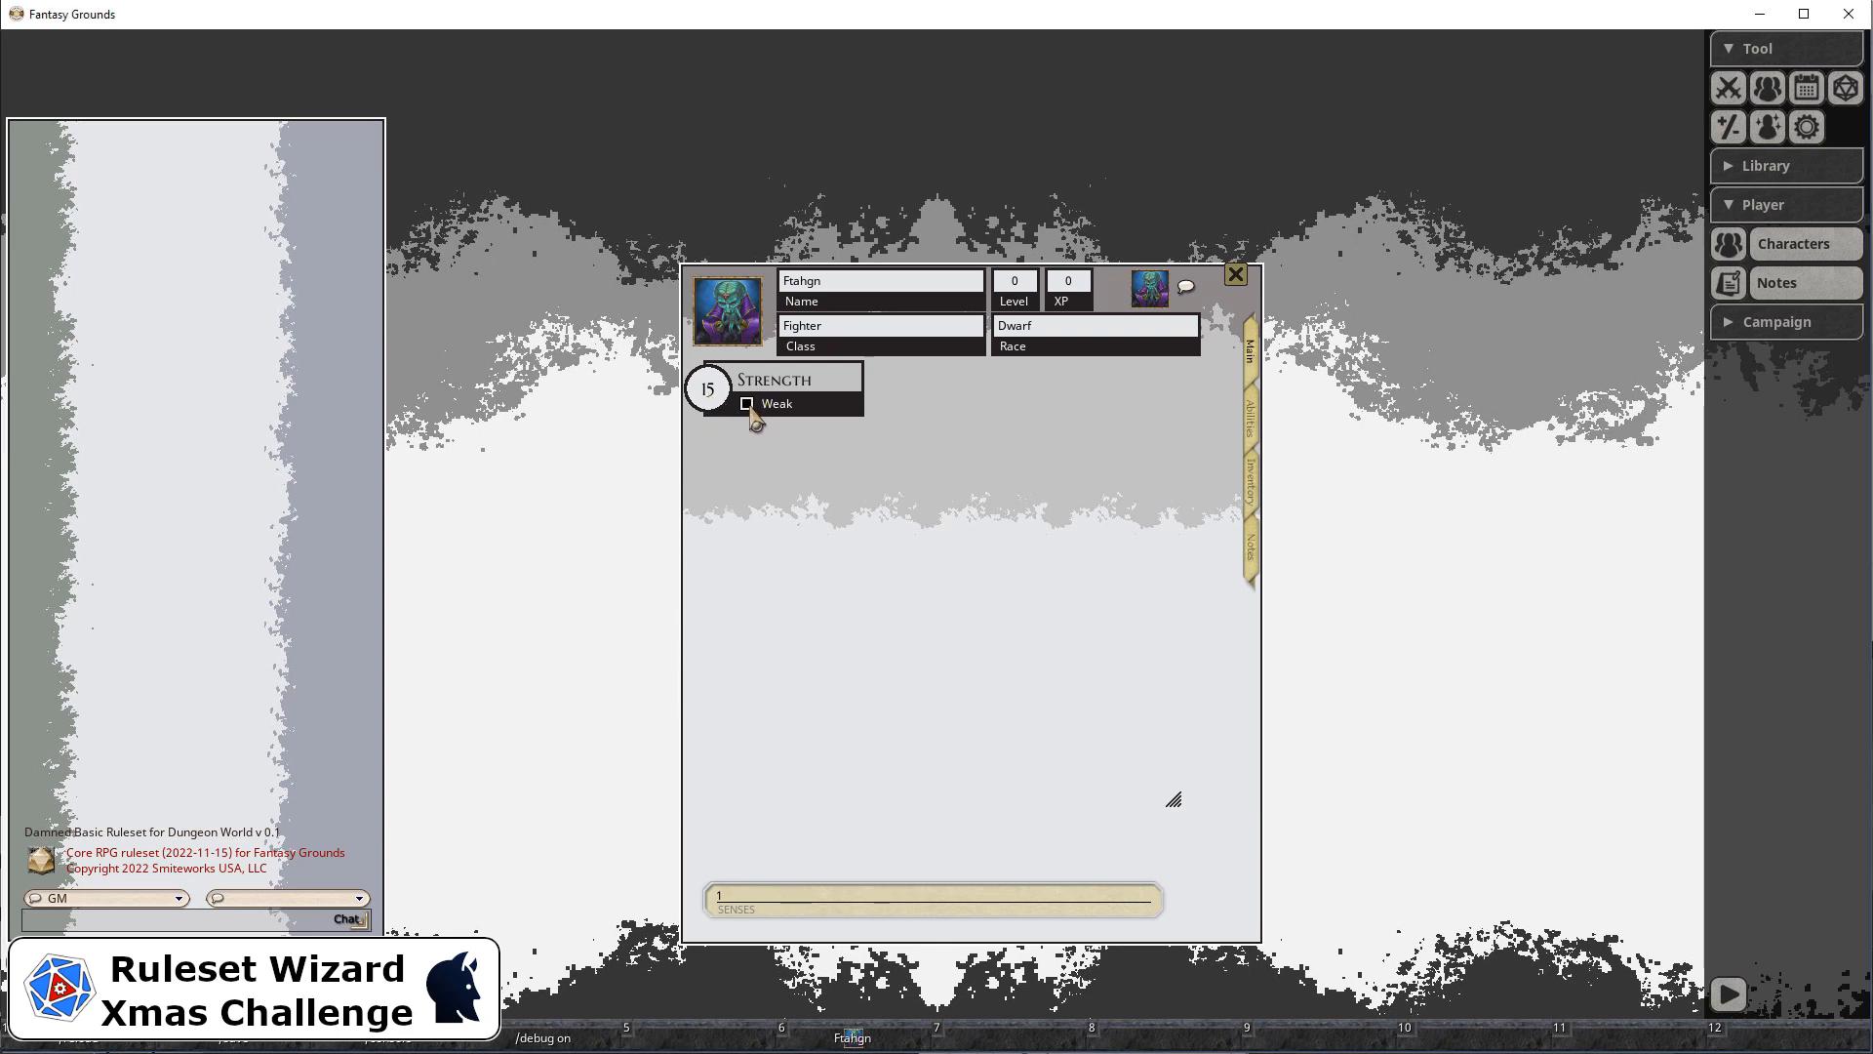
Test the Weak checkbox under Strength on the character sheet and switch to Ruleset Wizard
click(748, 405)
click(748, 405)
key(alt+Tab)
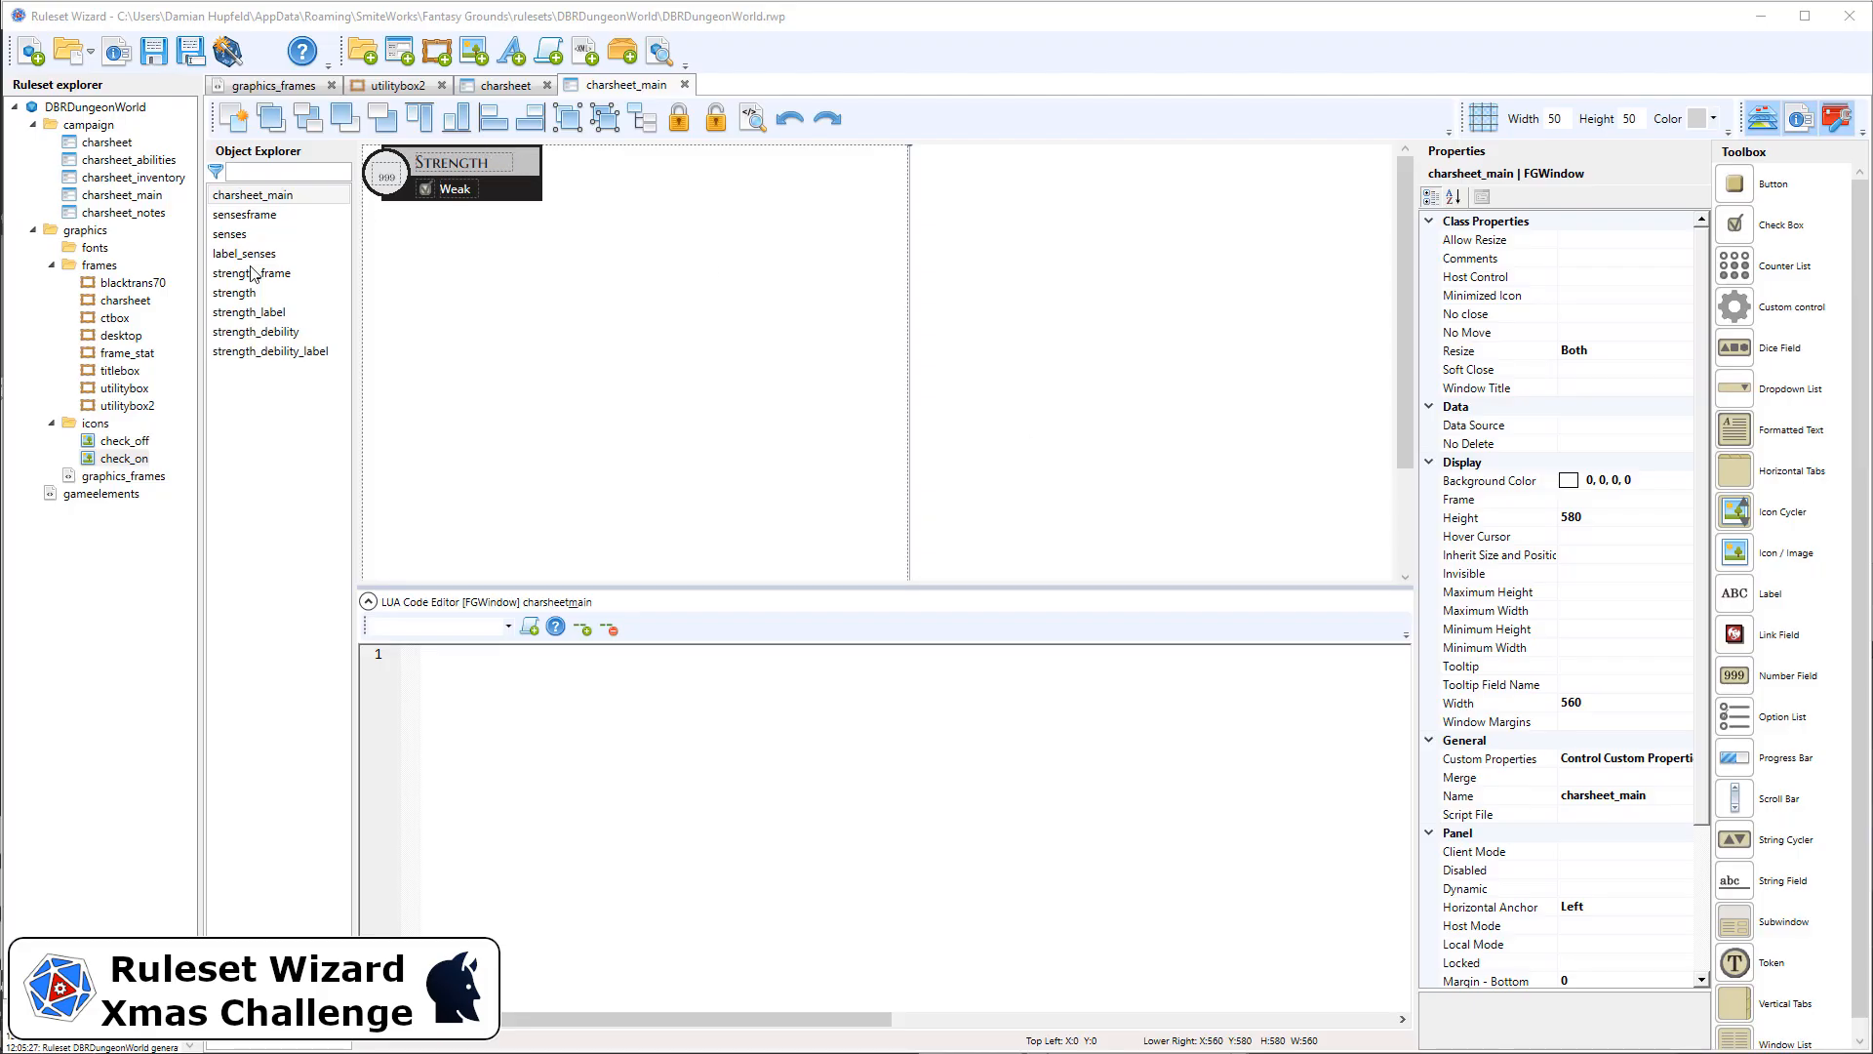
View the check_off and check_on icons and close both of them
double_click(117, 444)
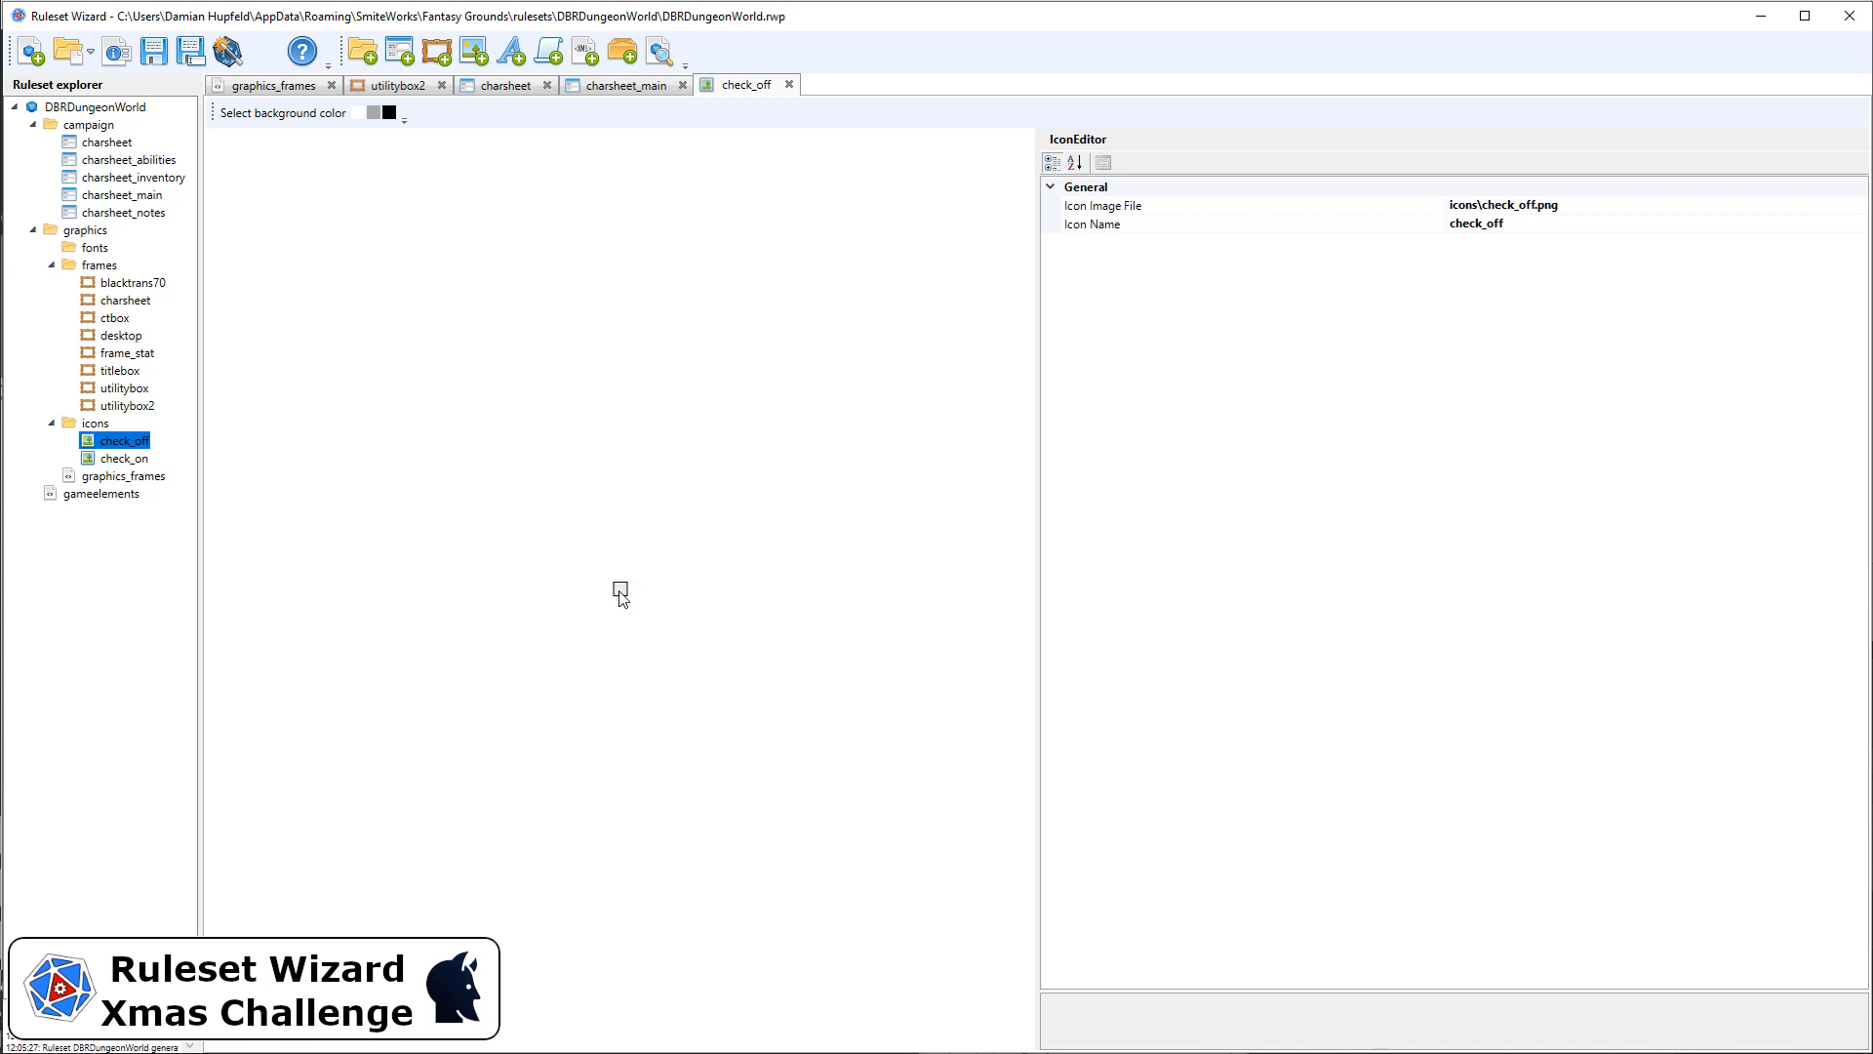
double_click(123, 459)
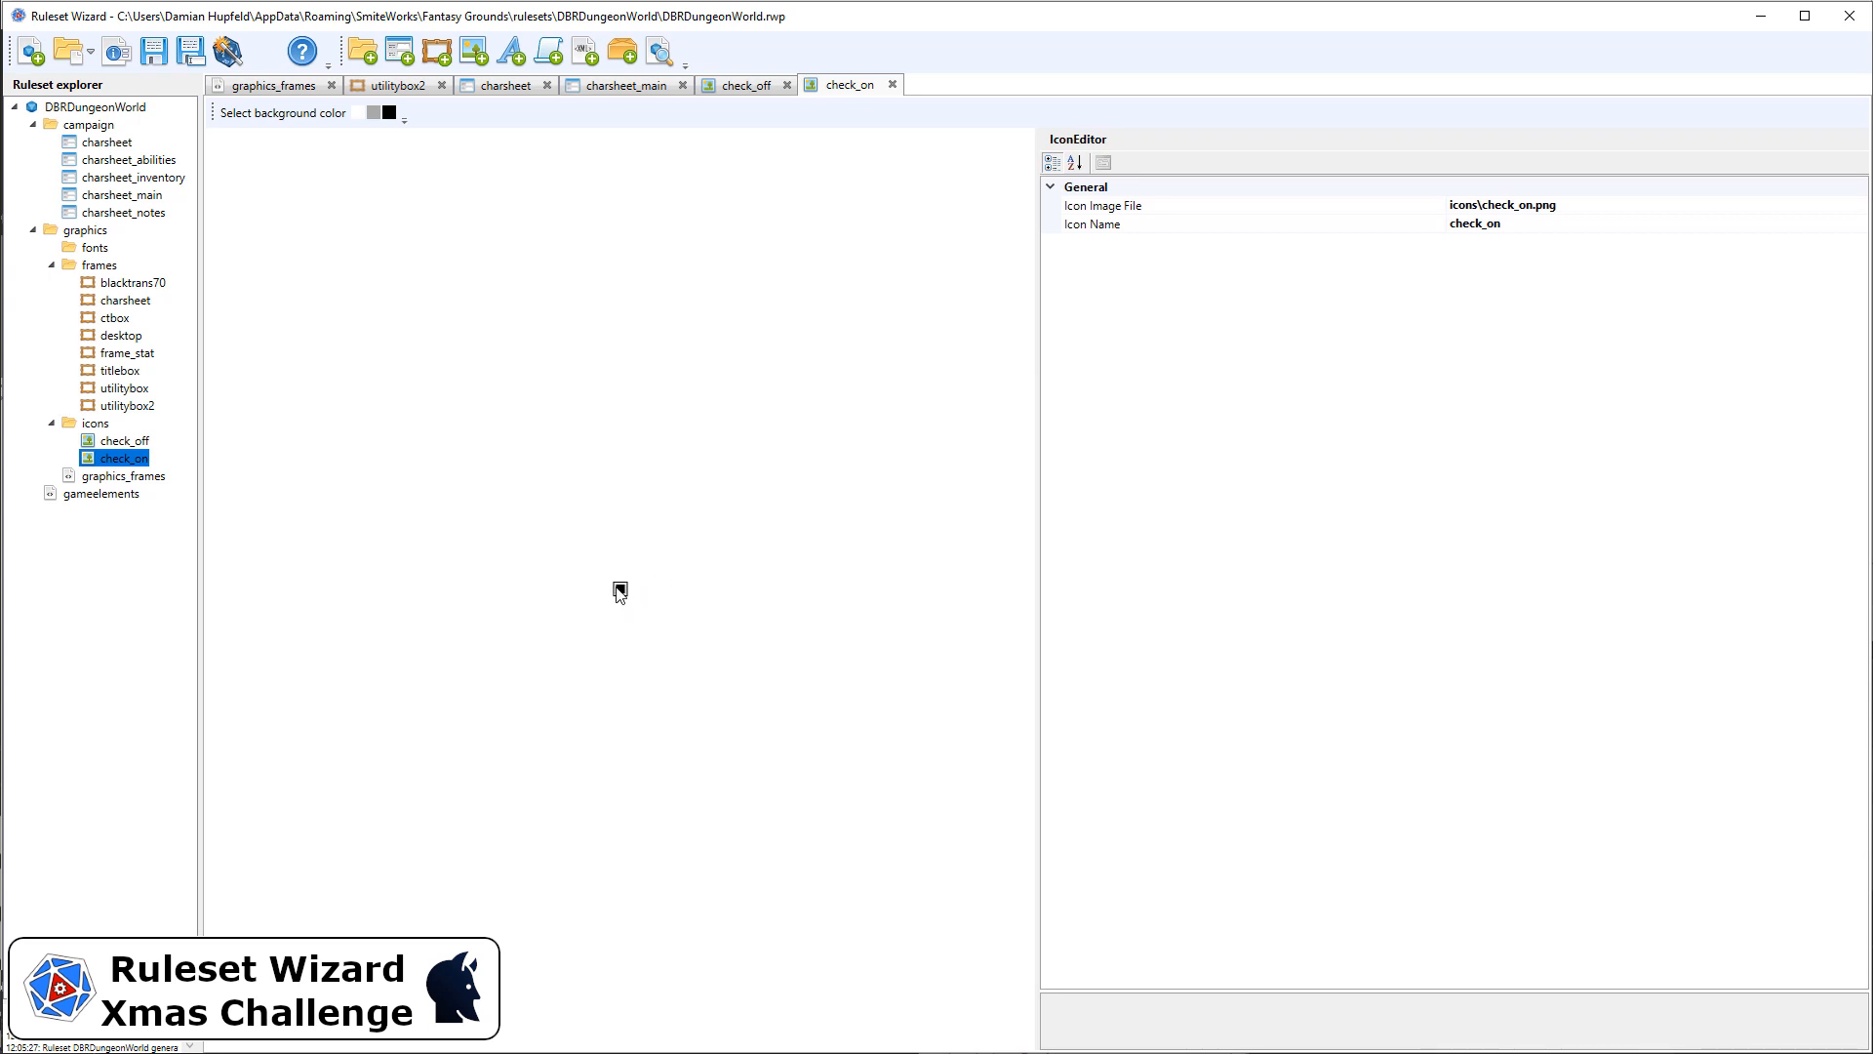
click(890, 86)
click(796, 85)
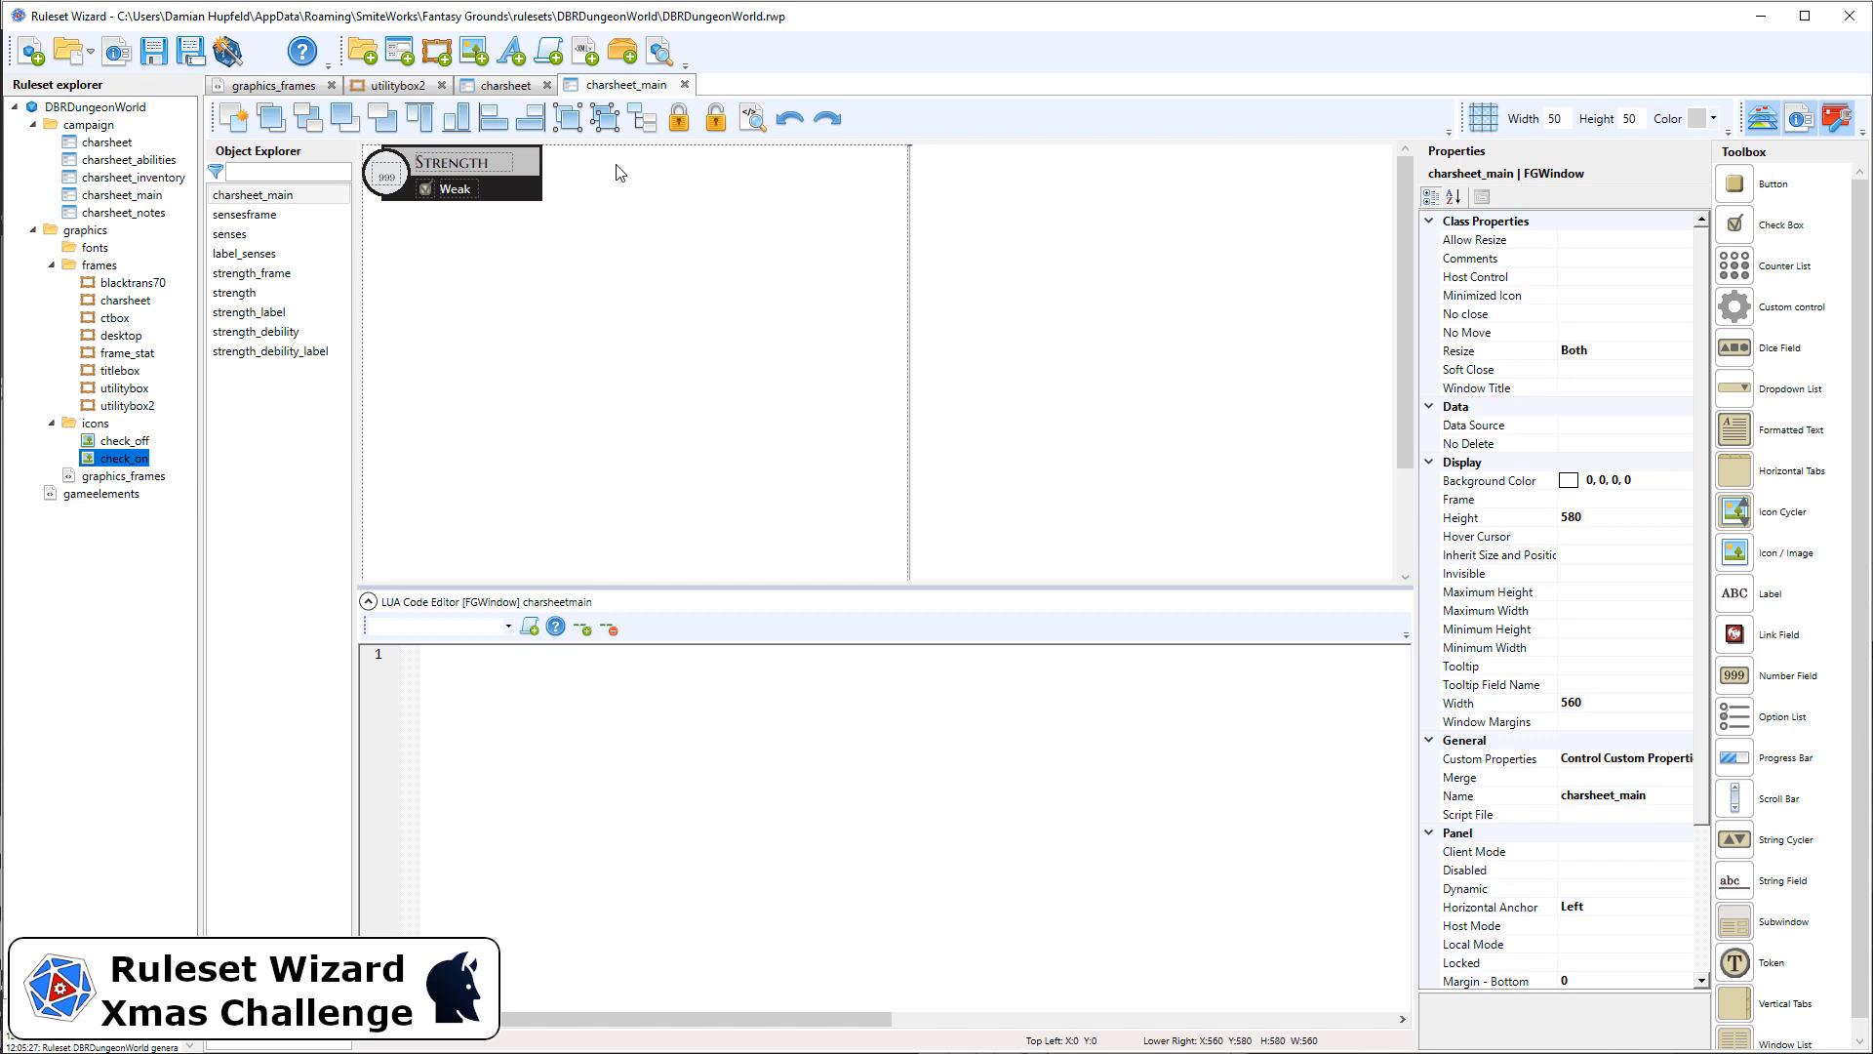
Examine the strength_debility checkbox's icon and general properties, and check the sheet in Fantasy Grounds before returning to Ruleset Wizard
click(426, 191)
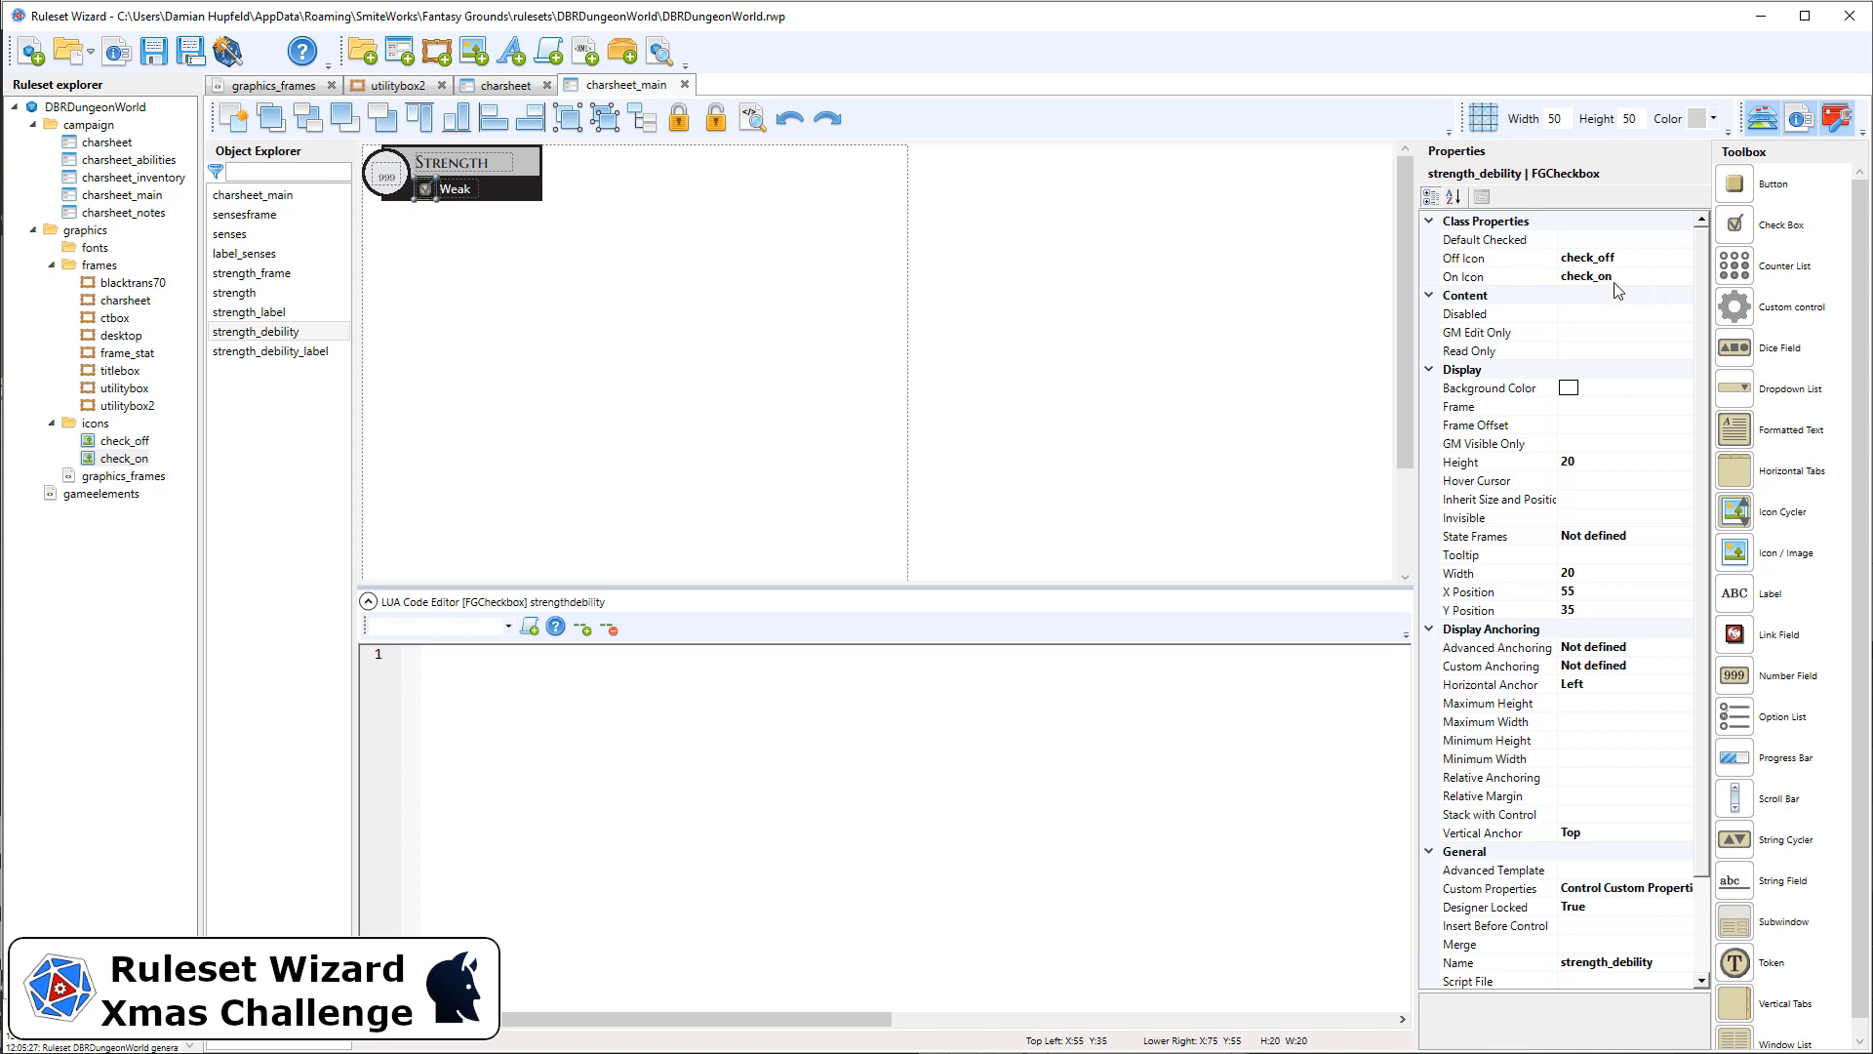
scroll(1620, 444, down, 2)
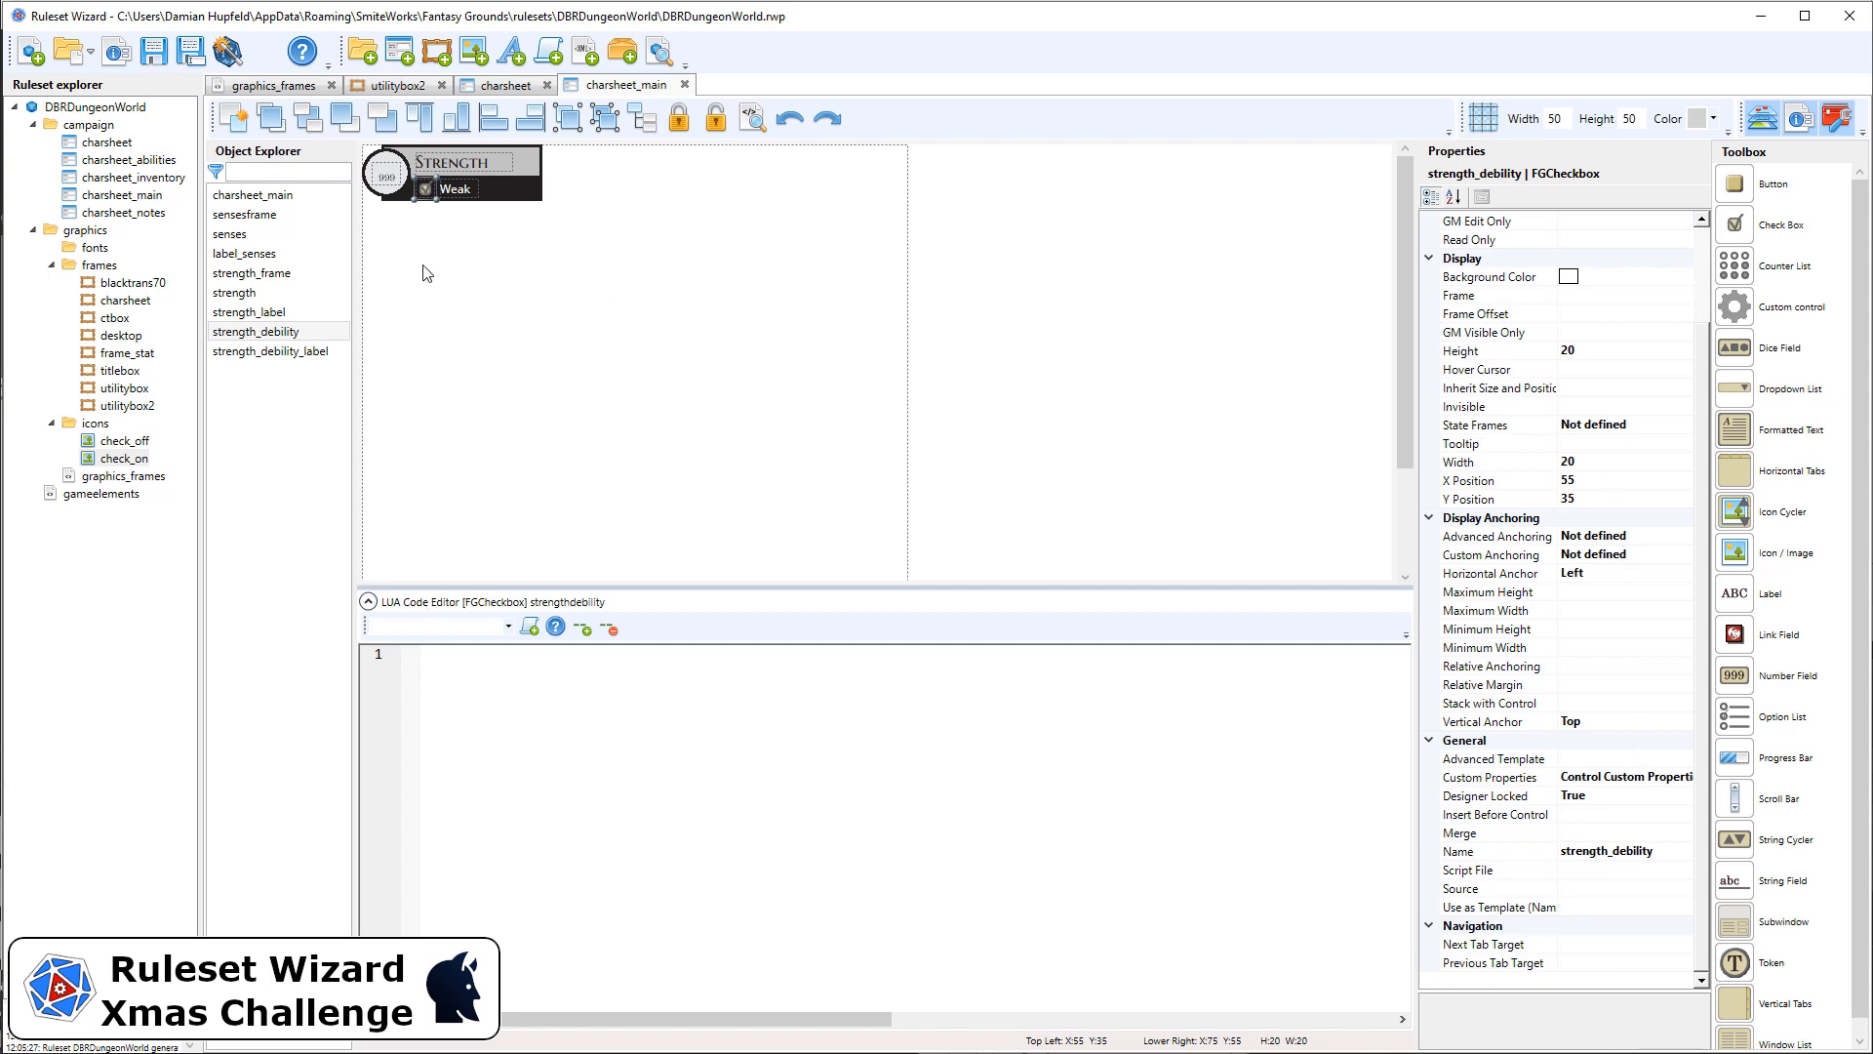
click(517, 271)
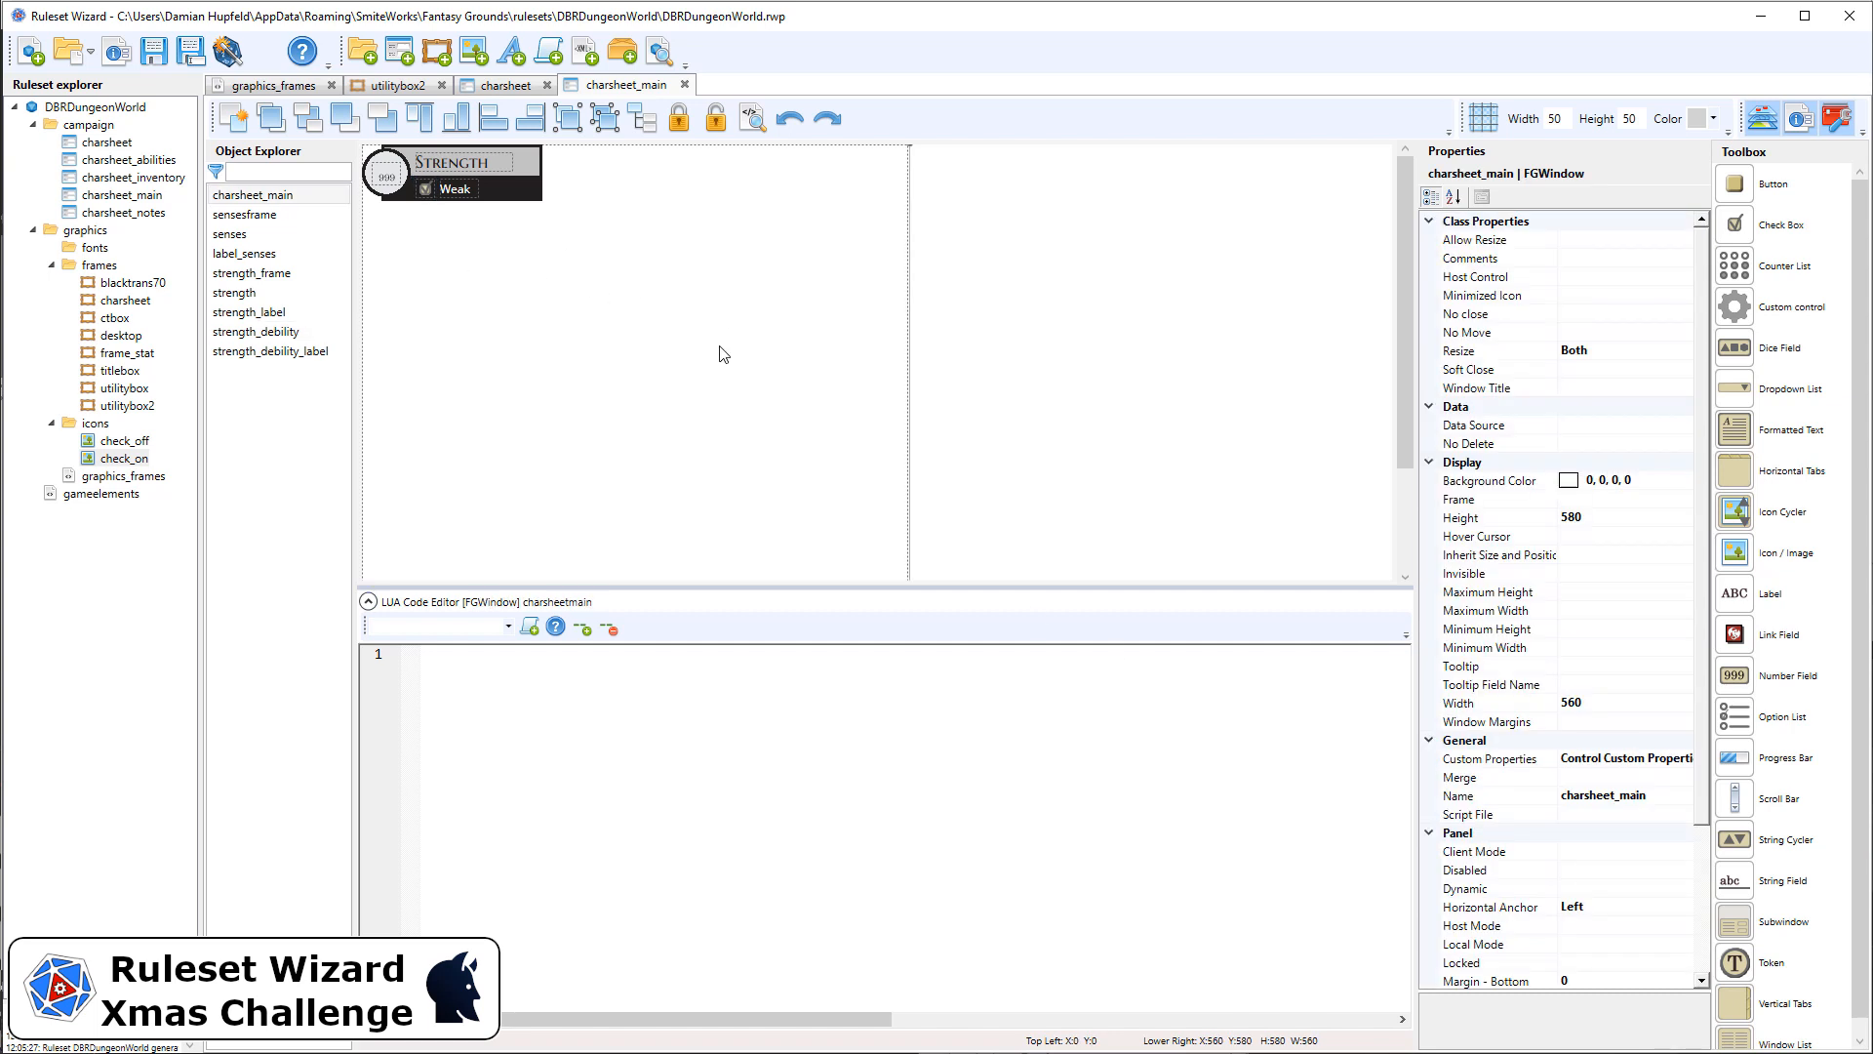
key(alt+Tab)
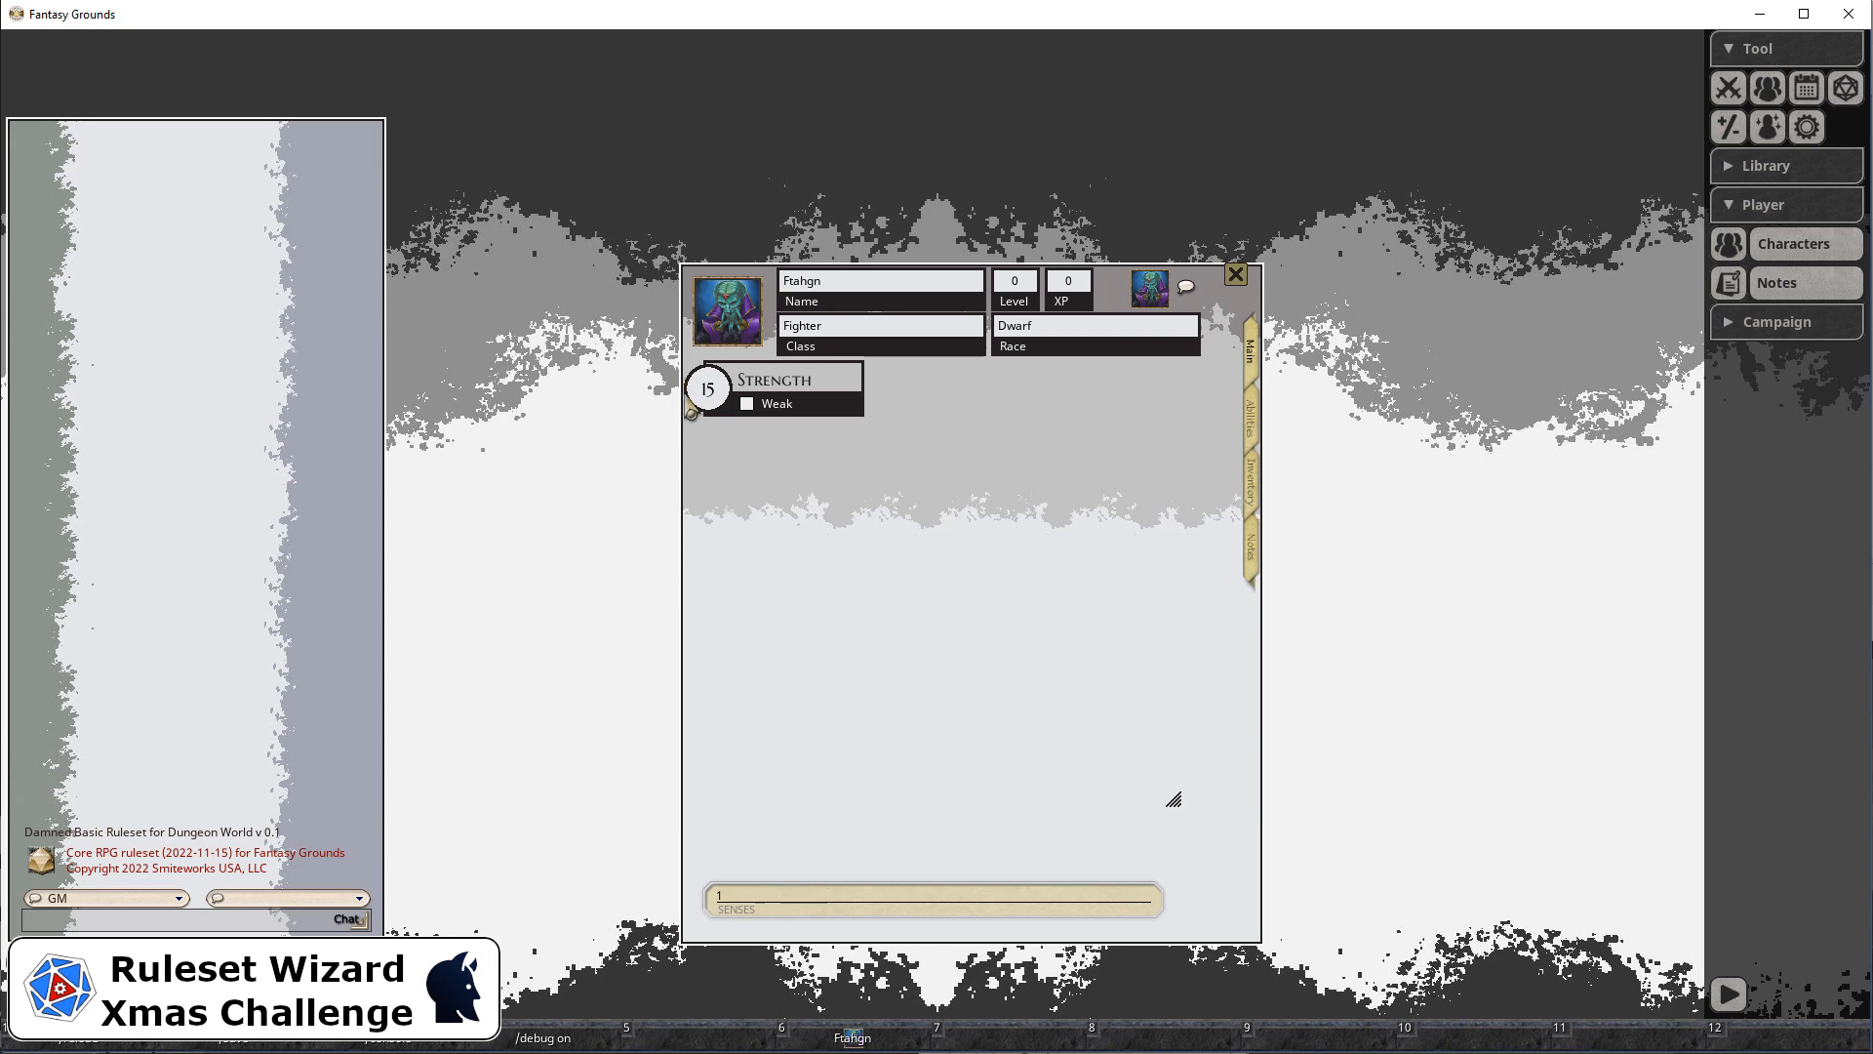
key(alt+Tab)
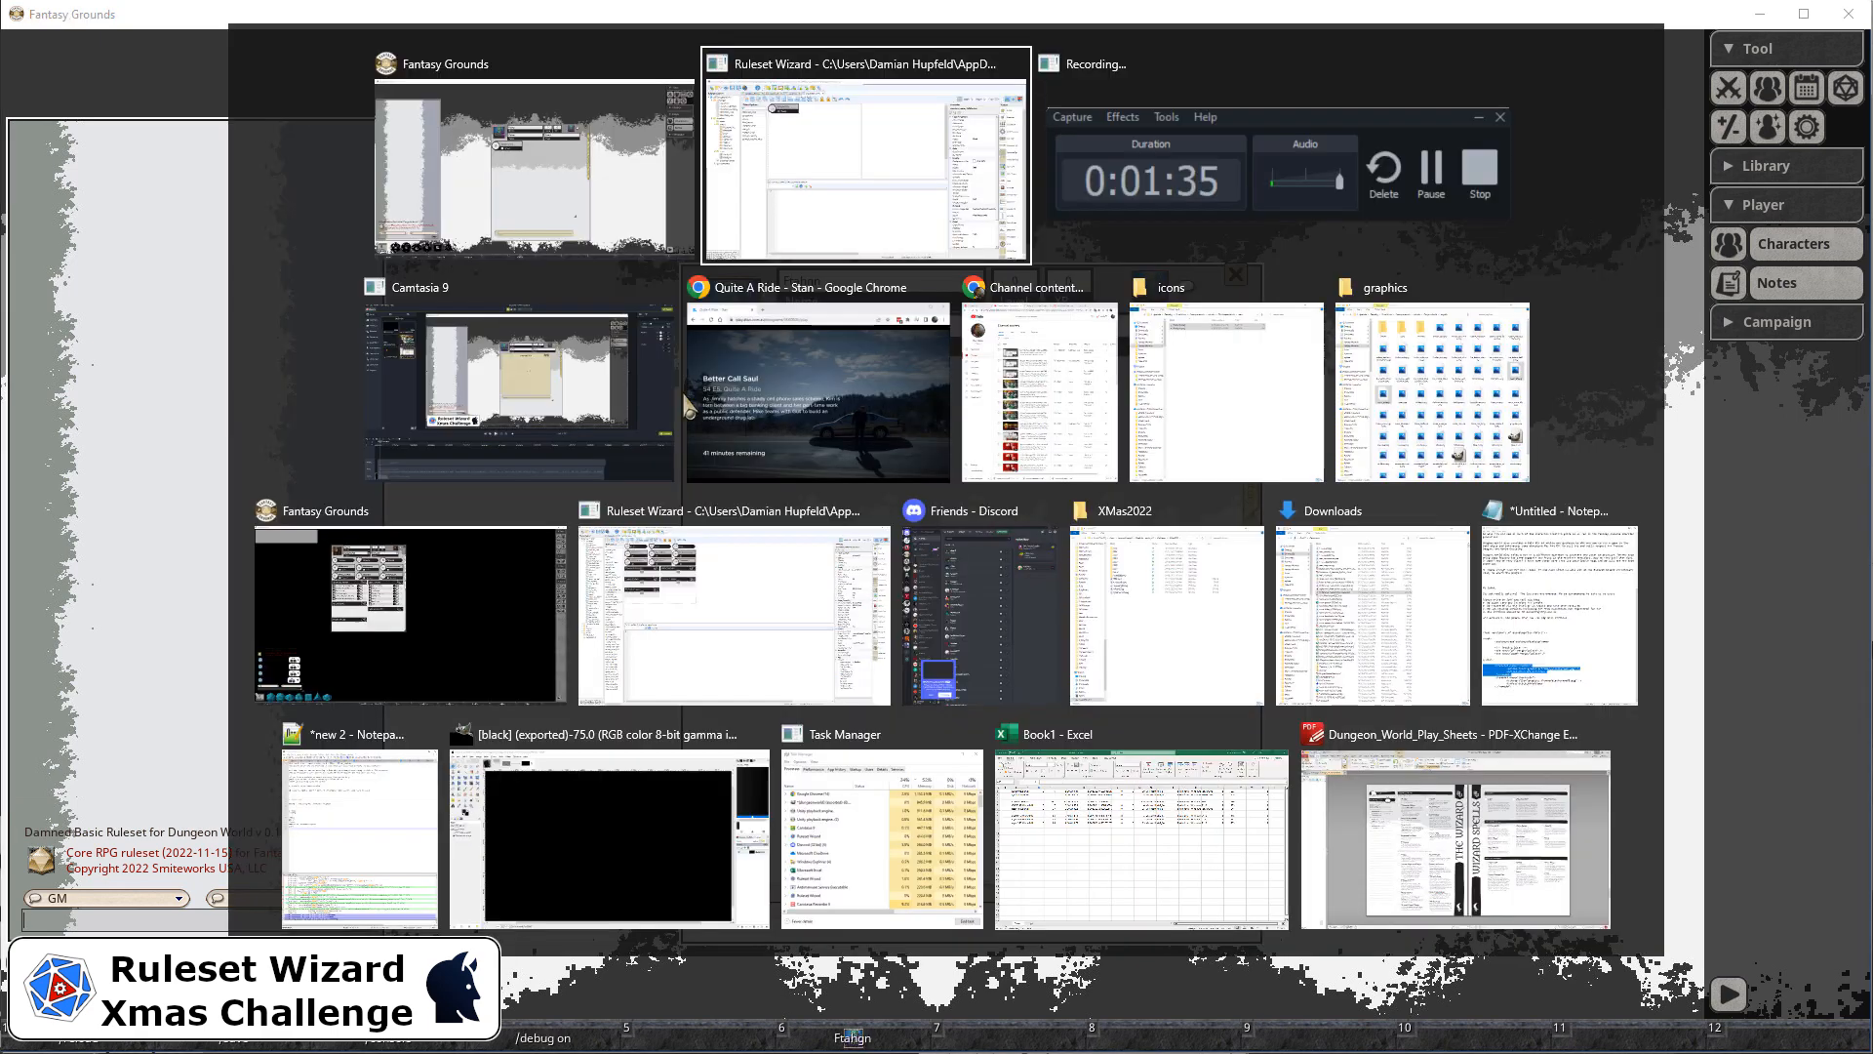
Group the Strength frame, number field, label, debility checkbox and debility label in charsheet_main
drag(662, 309, 346, 117)
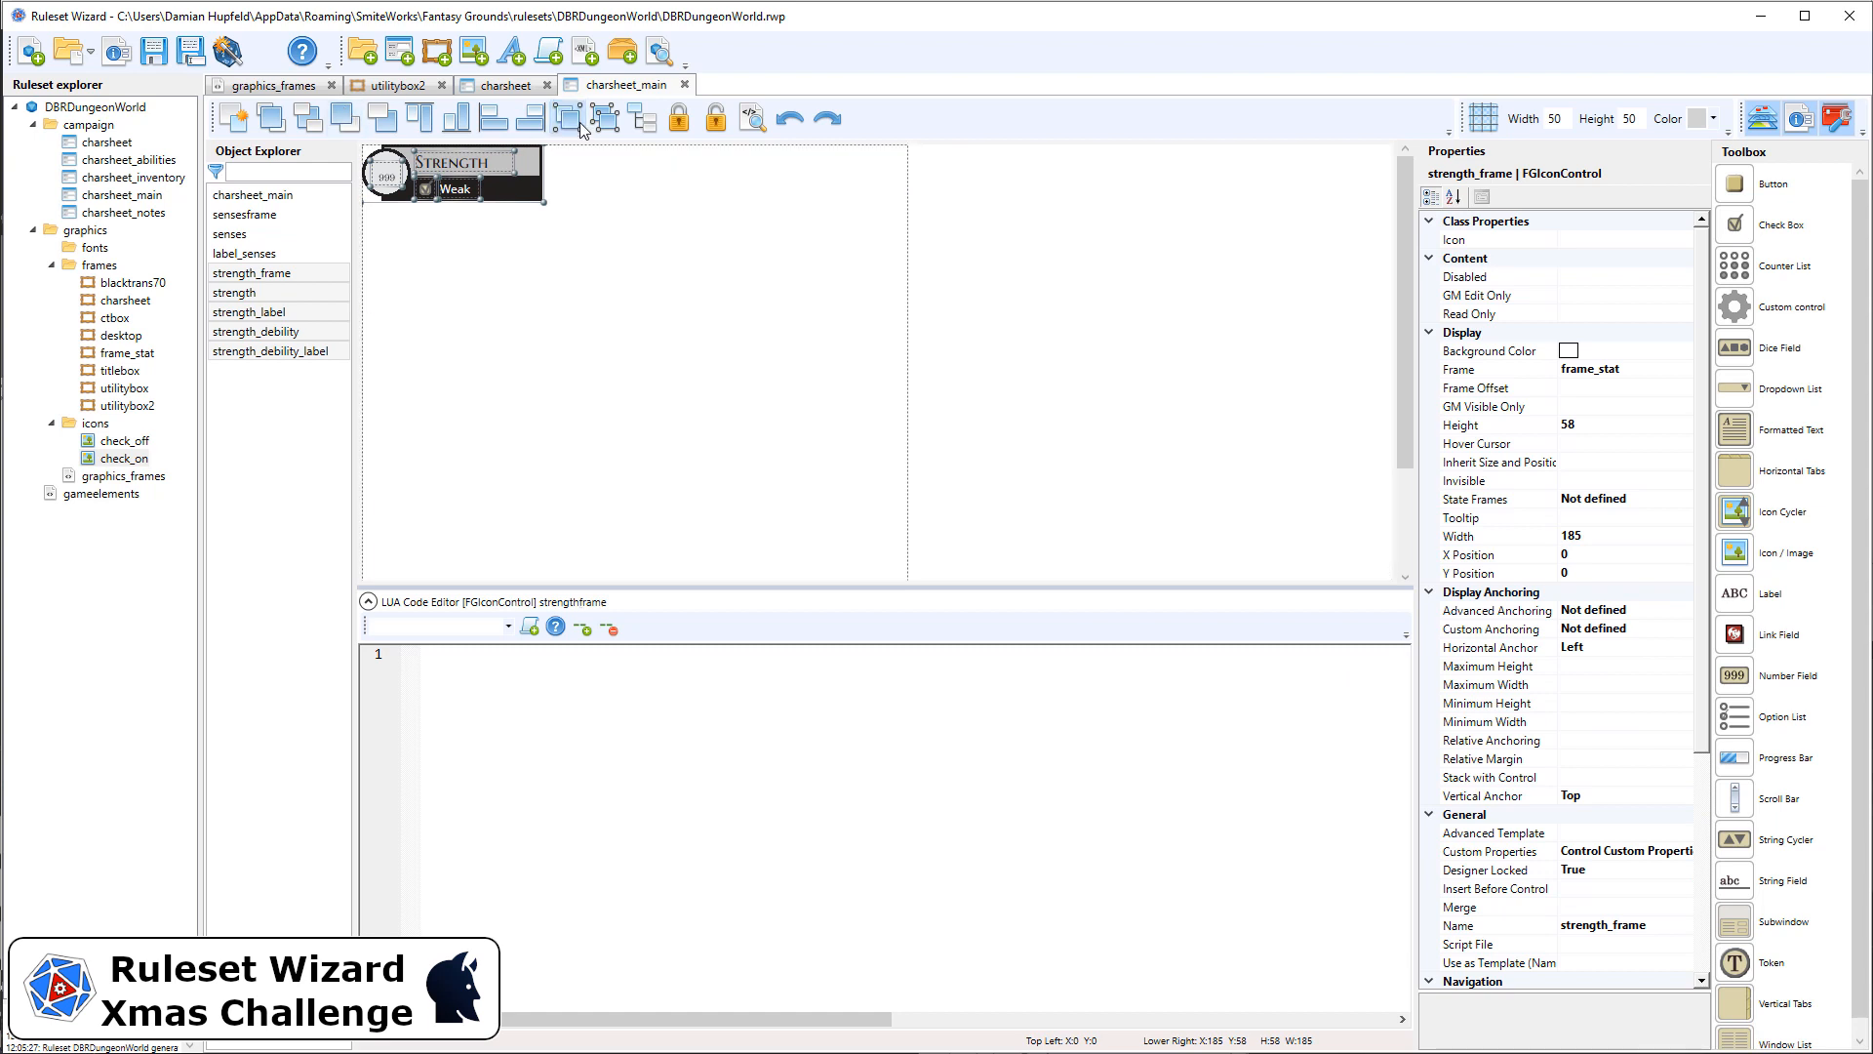
click(611, 230)
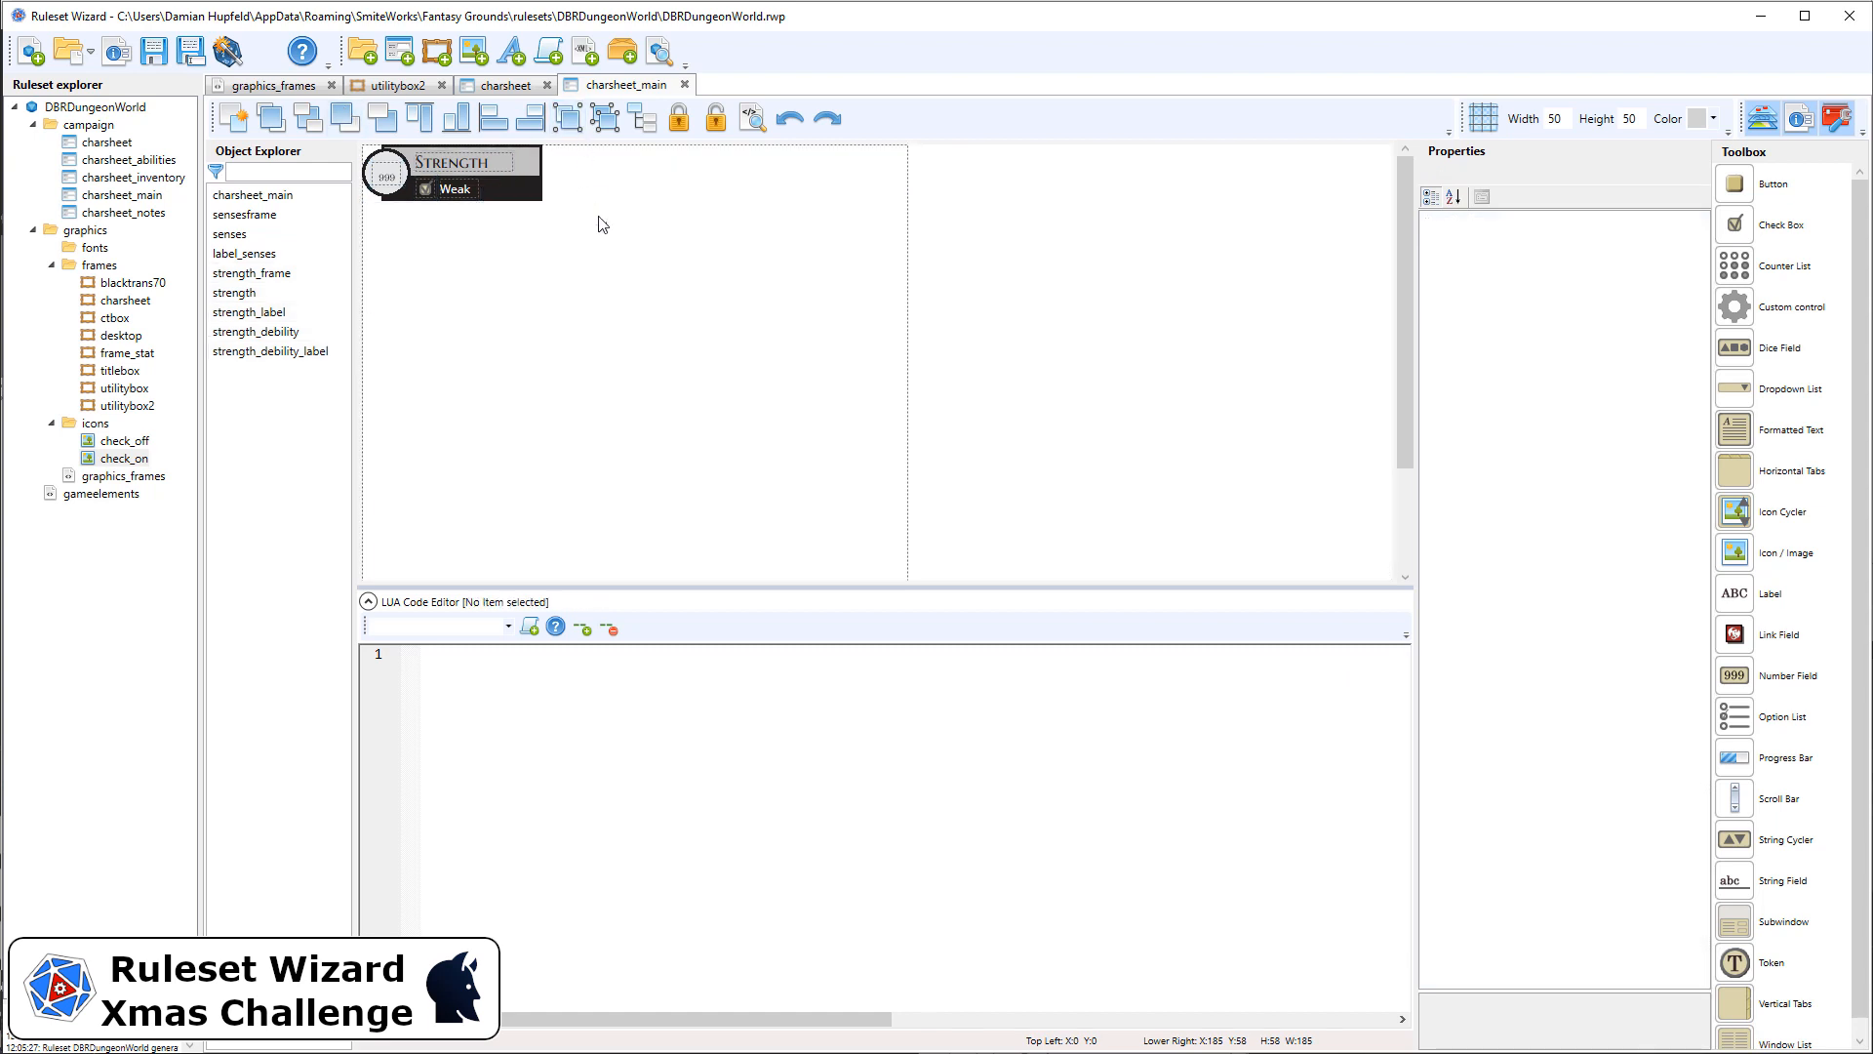
click(532, 188)
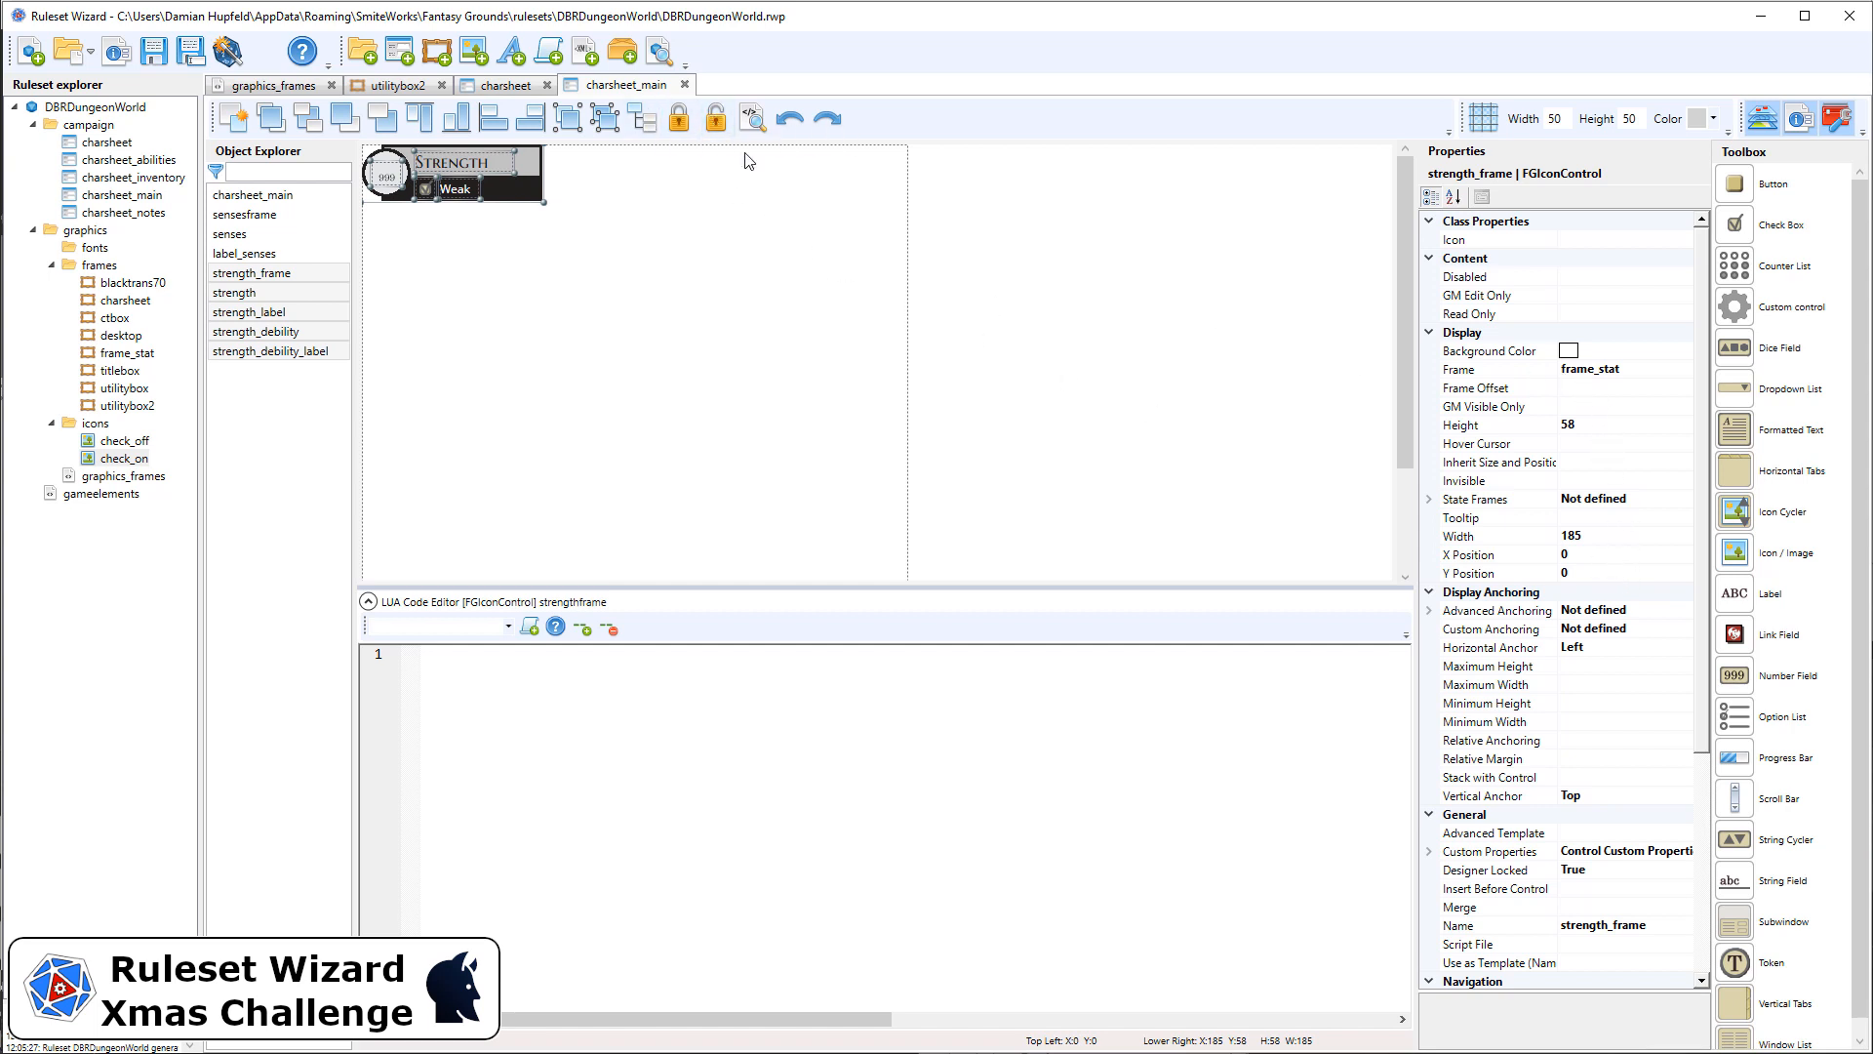
Unlock the grouped Strength controls and move them 5 pixels to the right
key(Right)
key(Right)
key(Right)
key(Right)
key(Right)
key(Right)
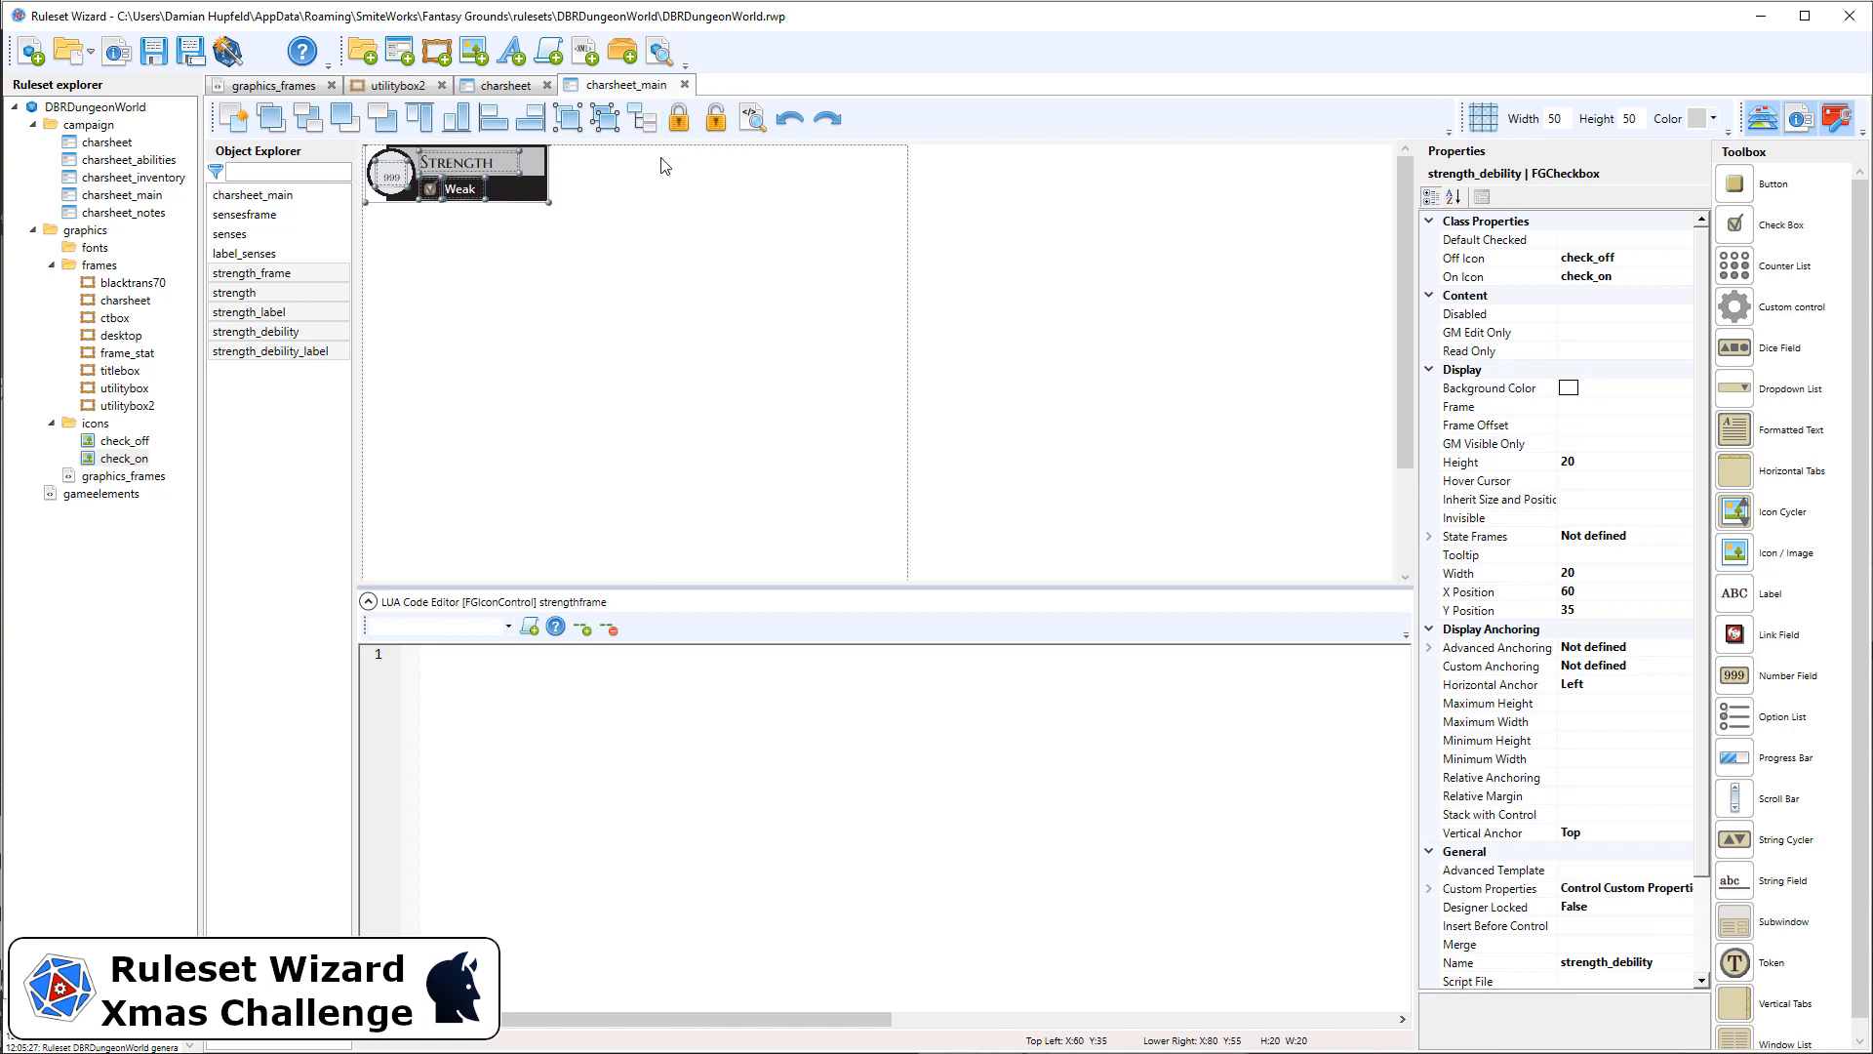
Duplicate the Strength controls and place the copy beside the original in the same row, with its frame at X 195
drag(624, 260, 356, 125)
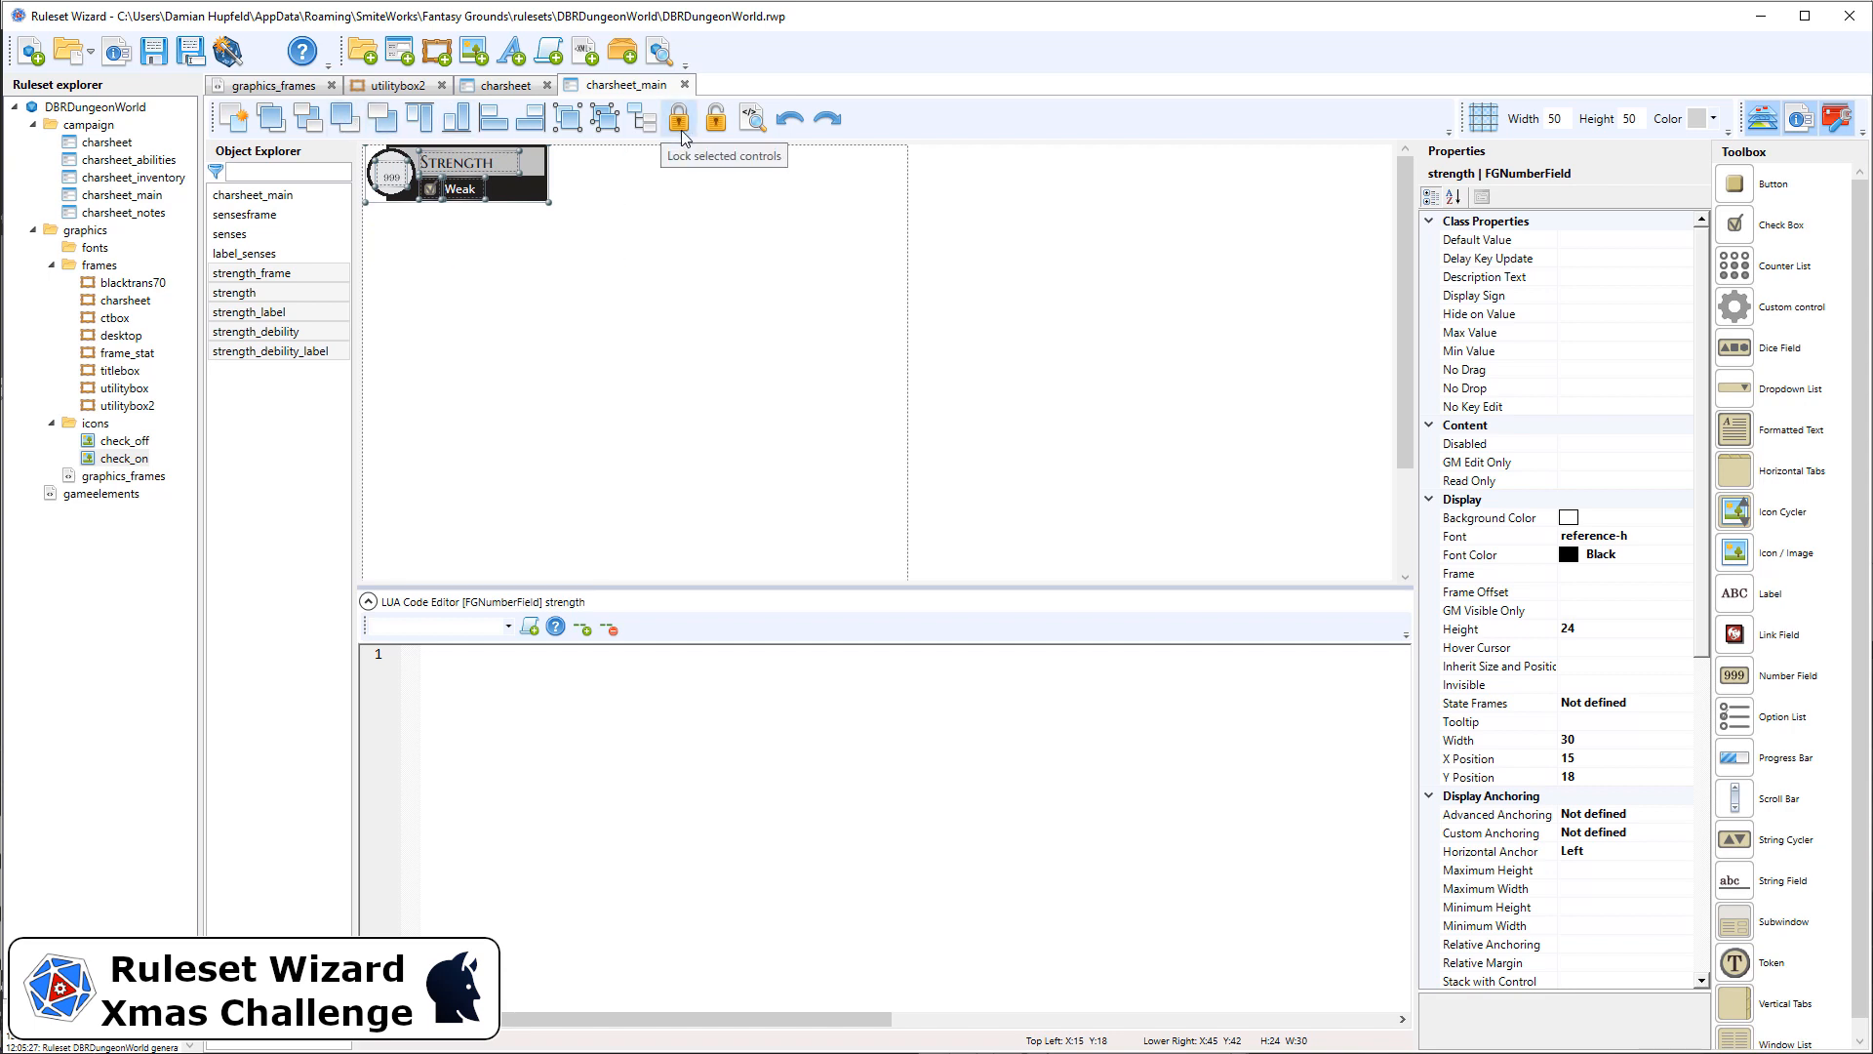
key(ctrl+v)
key(Right)
key(Right)
key(Right)
key(Right)
key(Right)
key(Right)
key(Right)
key(Right)
key(Right)
key(Right)
key(Right)
key(Right)
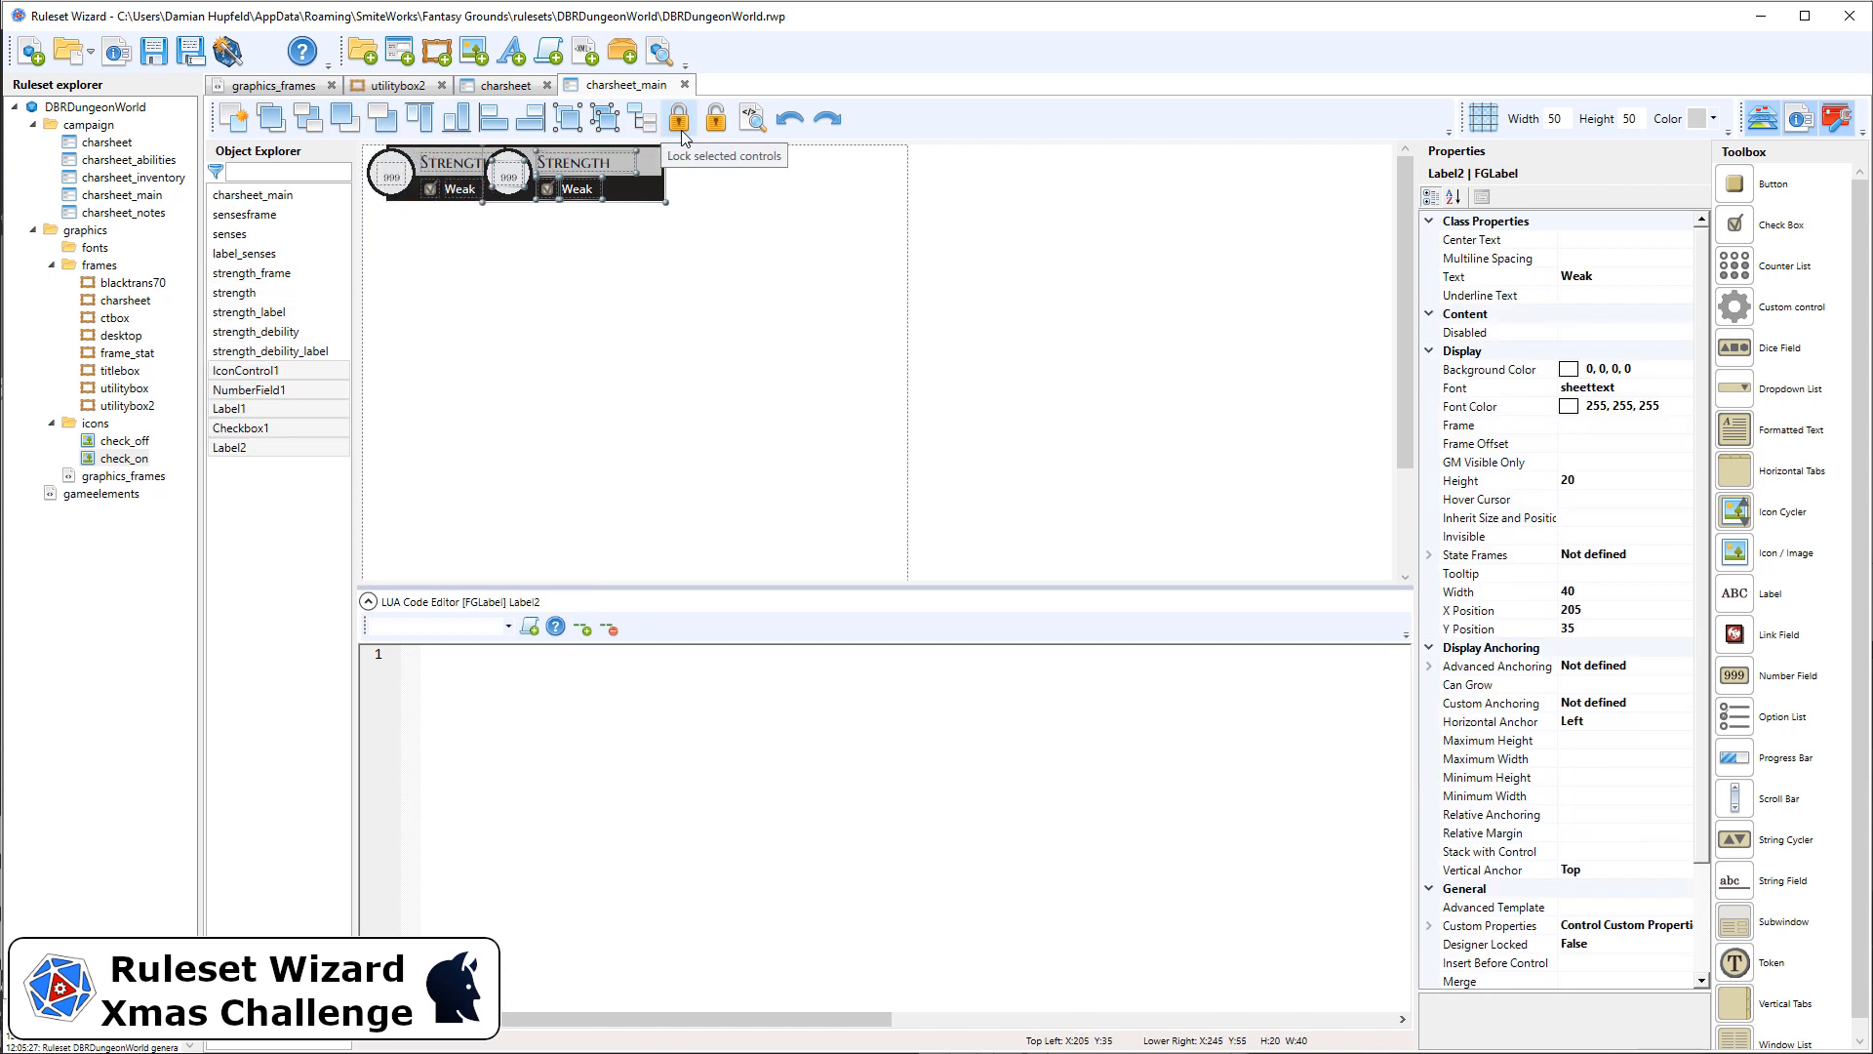
key(Right)
key(Right)
key(Right)
key(Right)
key(Right)
key(Right)
key(Right)
key(Right)
key(Right)
key(Right)
key(Right)
key(Right)
key(Right)
key(Right)
key(Right)
key(Right)
key(Right)
key(Right)
key(Right)
key(Right)
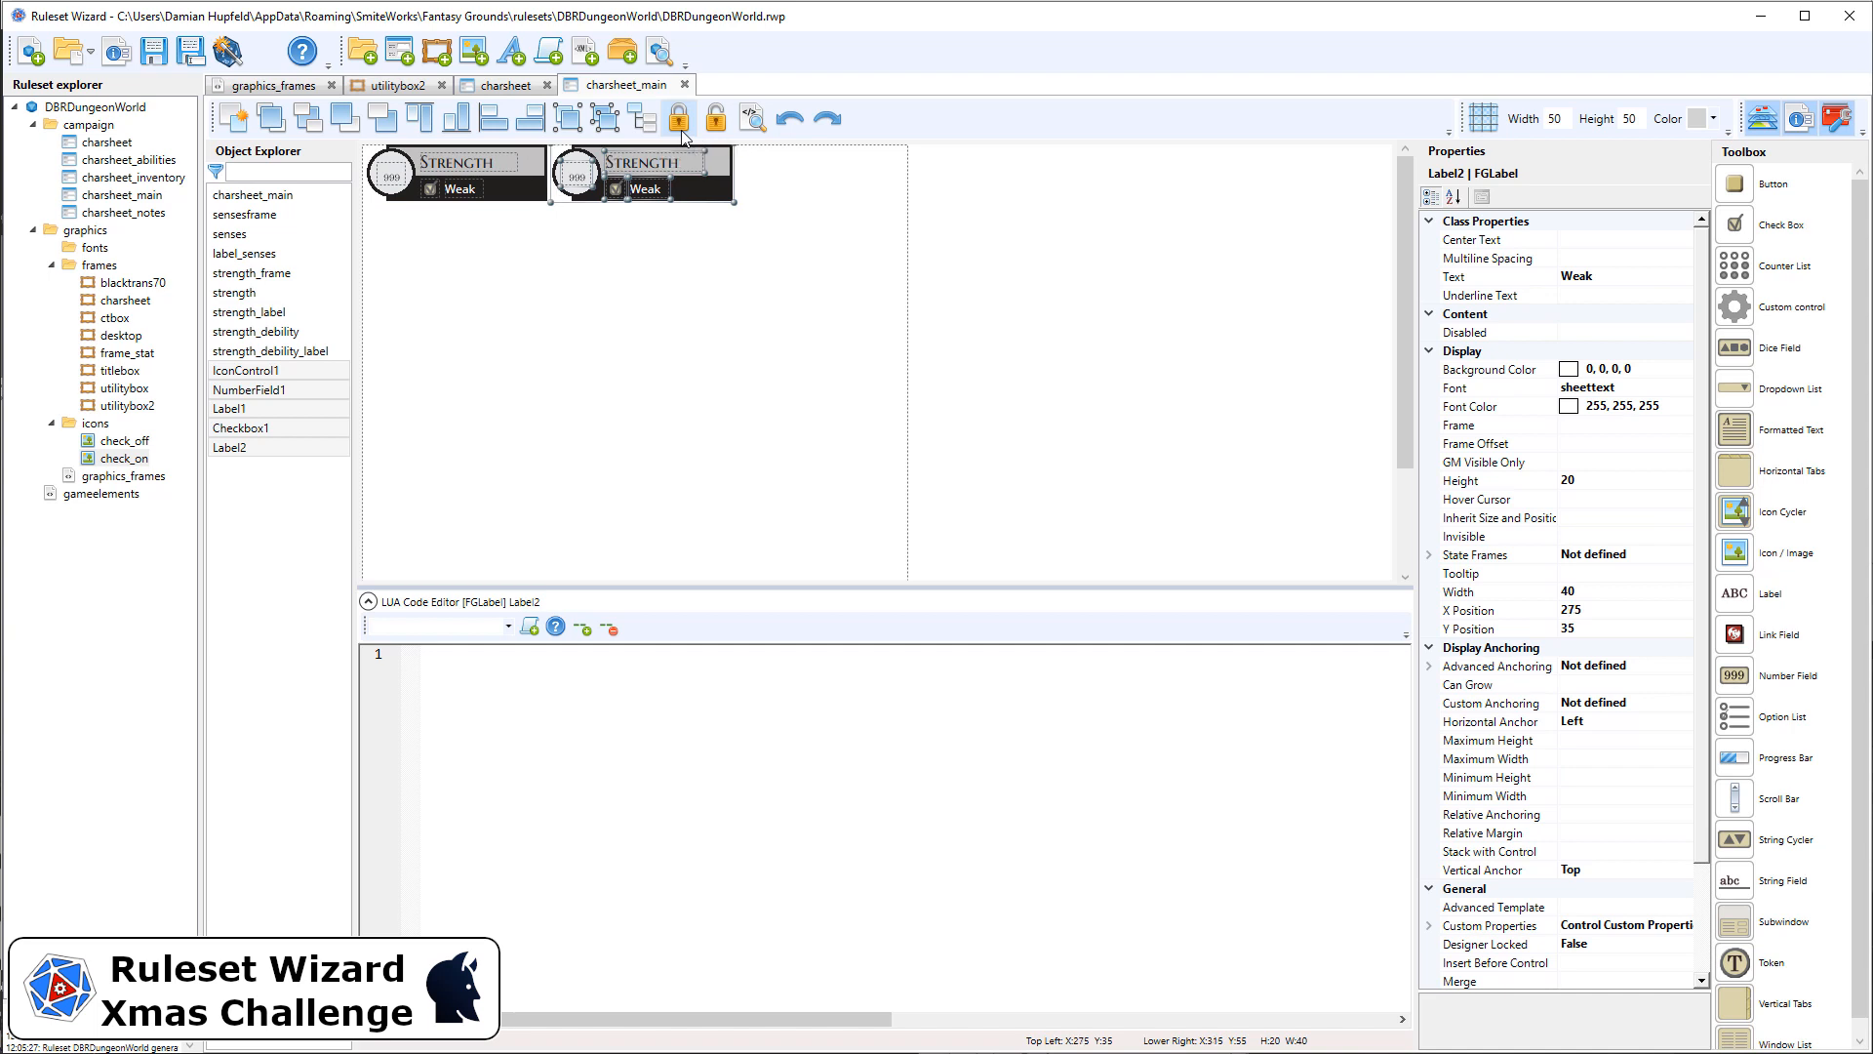
Paste another copy of the Strength controls and move it to the end of the row, with its Weak label at X 465
key(ctrl+v)
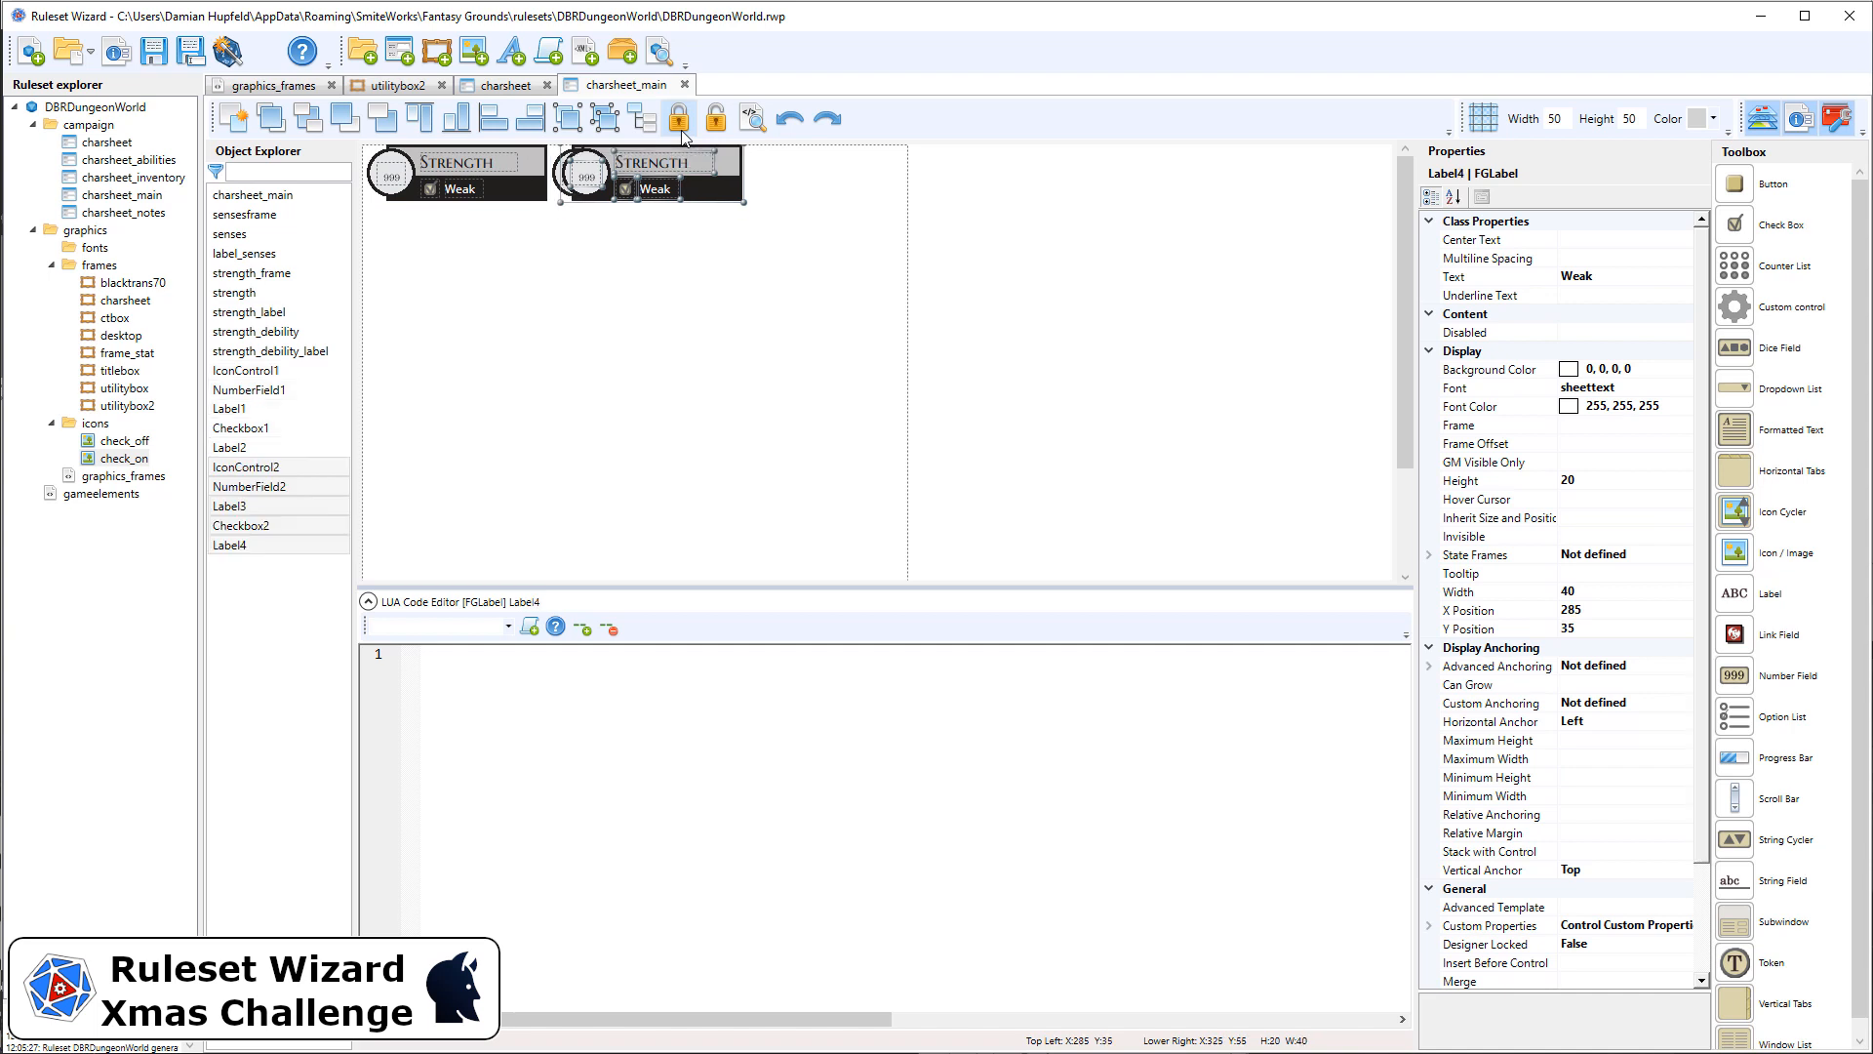
key(shift+Right)
key(shift+Right)
key(shift+Right)
key(shift+Right)
key(shift+Right)
key(shift+Right)
key(shift+Right)
key(shift+Right)
key(shift+Right)
key(shift+Right)
key(shift+Right)
key(shift+Right)
key(shift+Right)
key(shift+Right)
key(shift+Right)
key(shift+Right)
key(shift+Right)
key(shift+Right)
key(shift+Right)
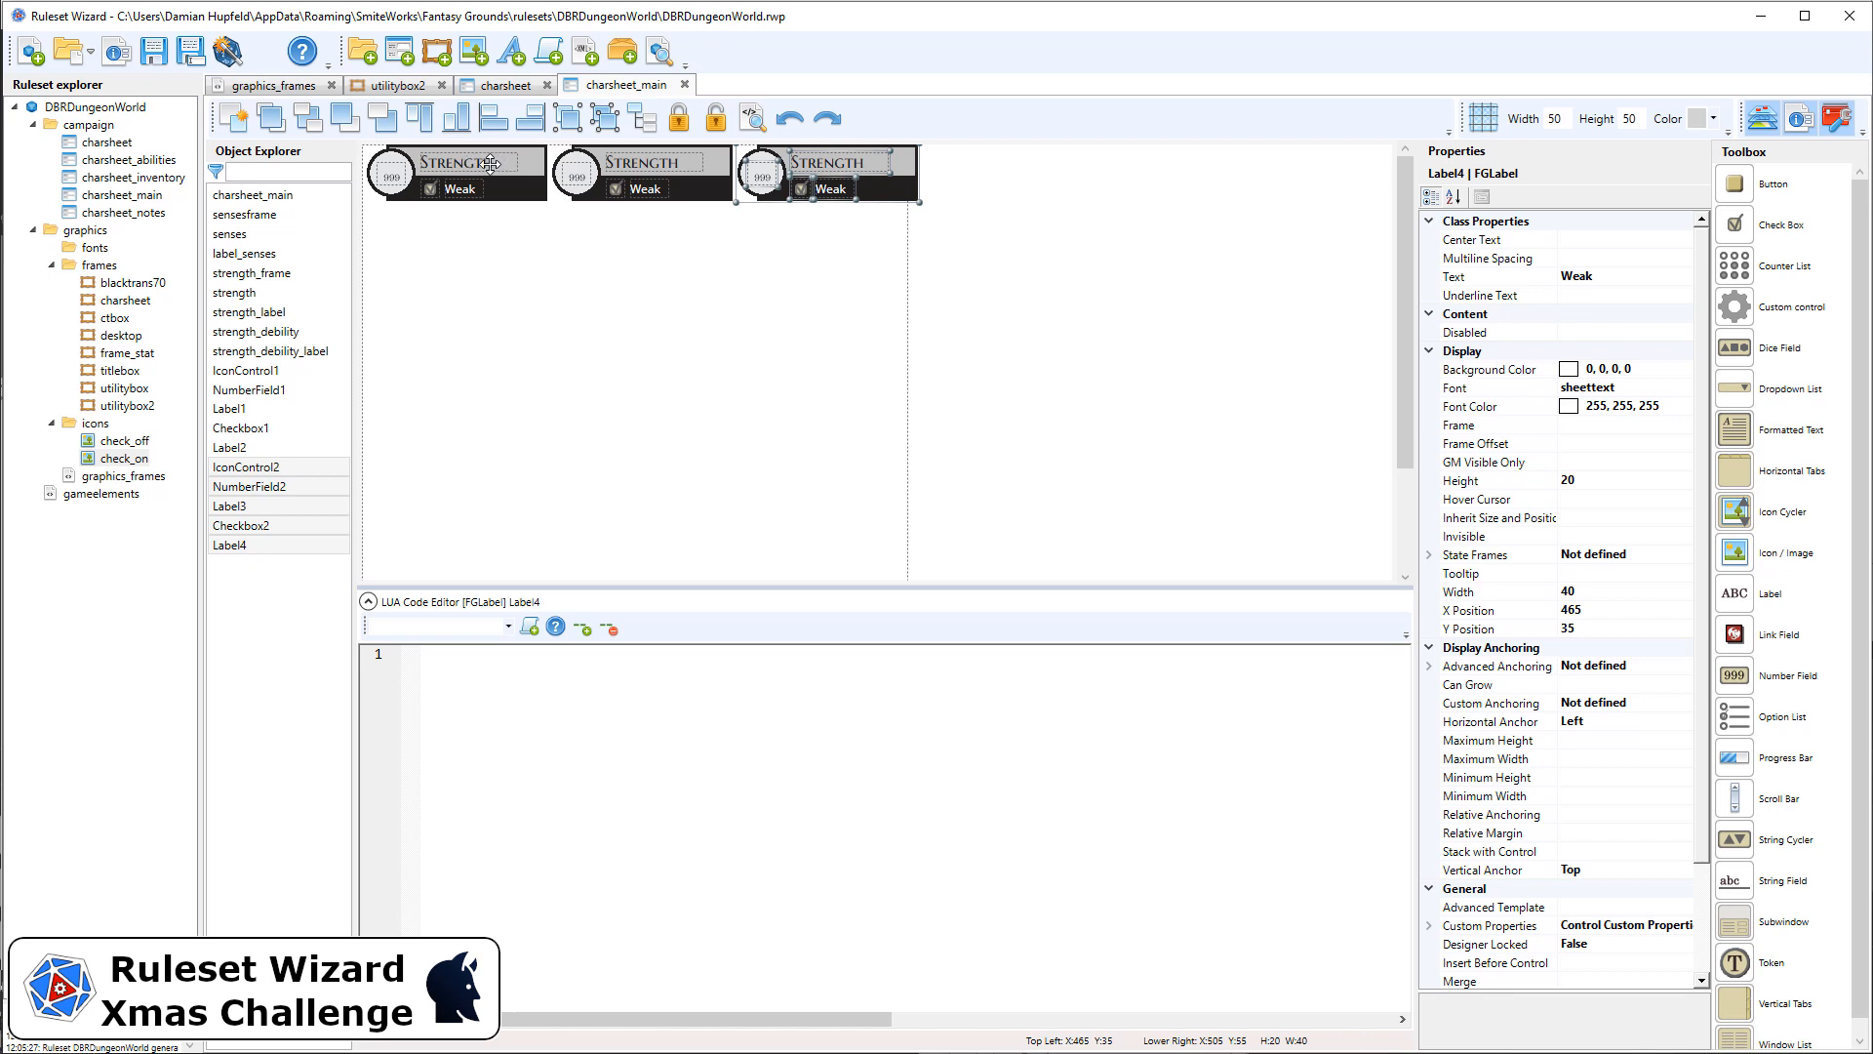
Set the middle stat box's title label text to Constitution and its width to 115
click(629, 164)
click(1628, 280)
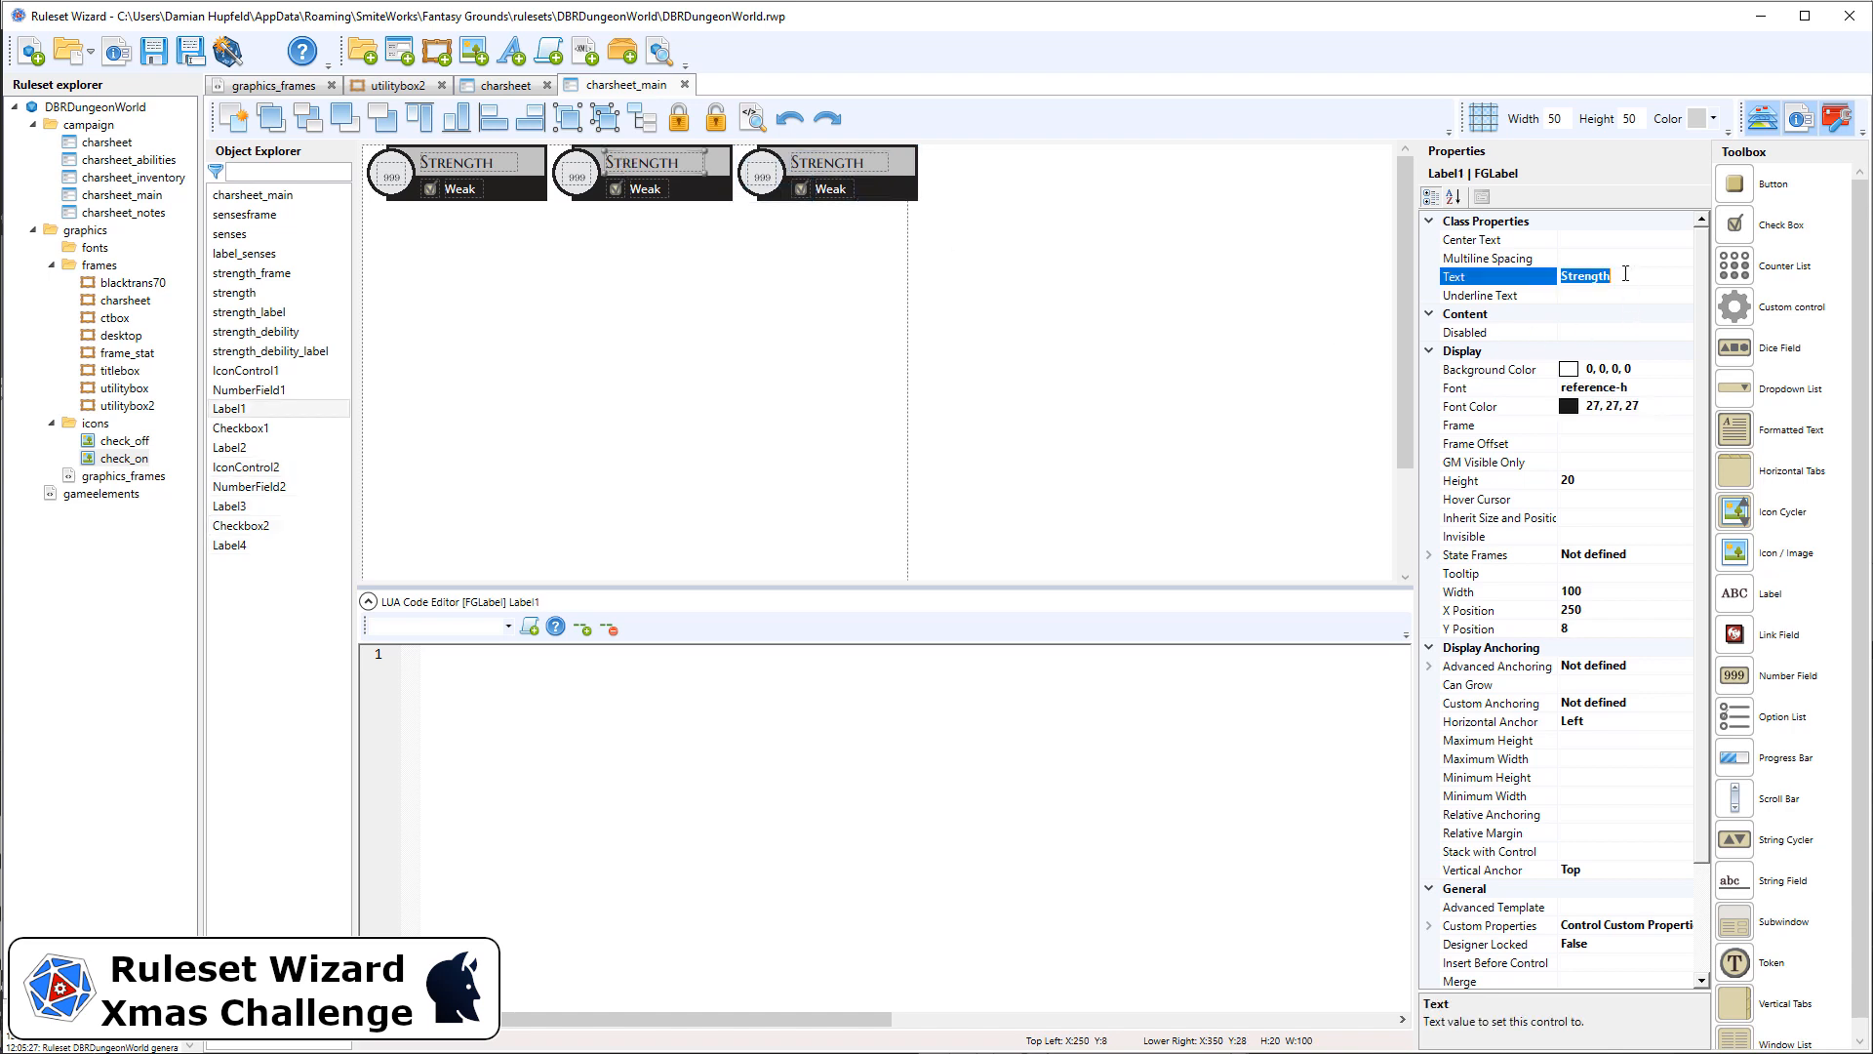
text(Constitution)
click(1621, 593)
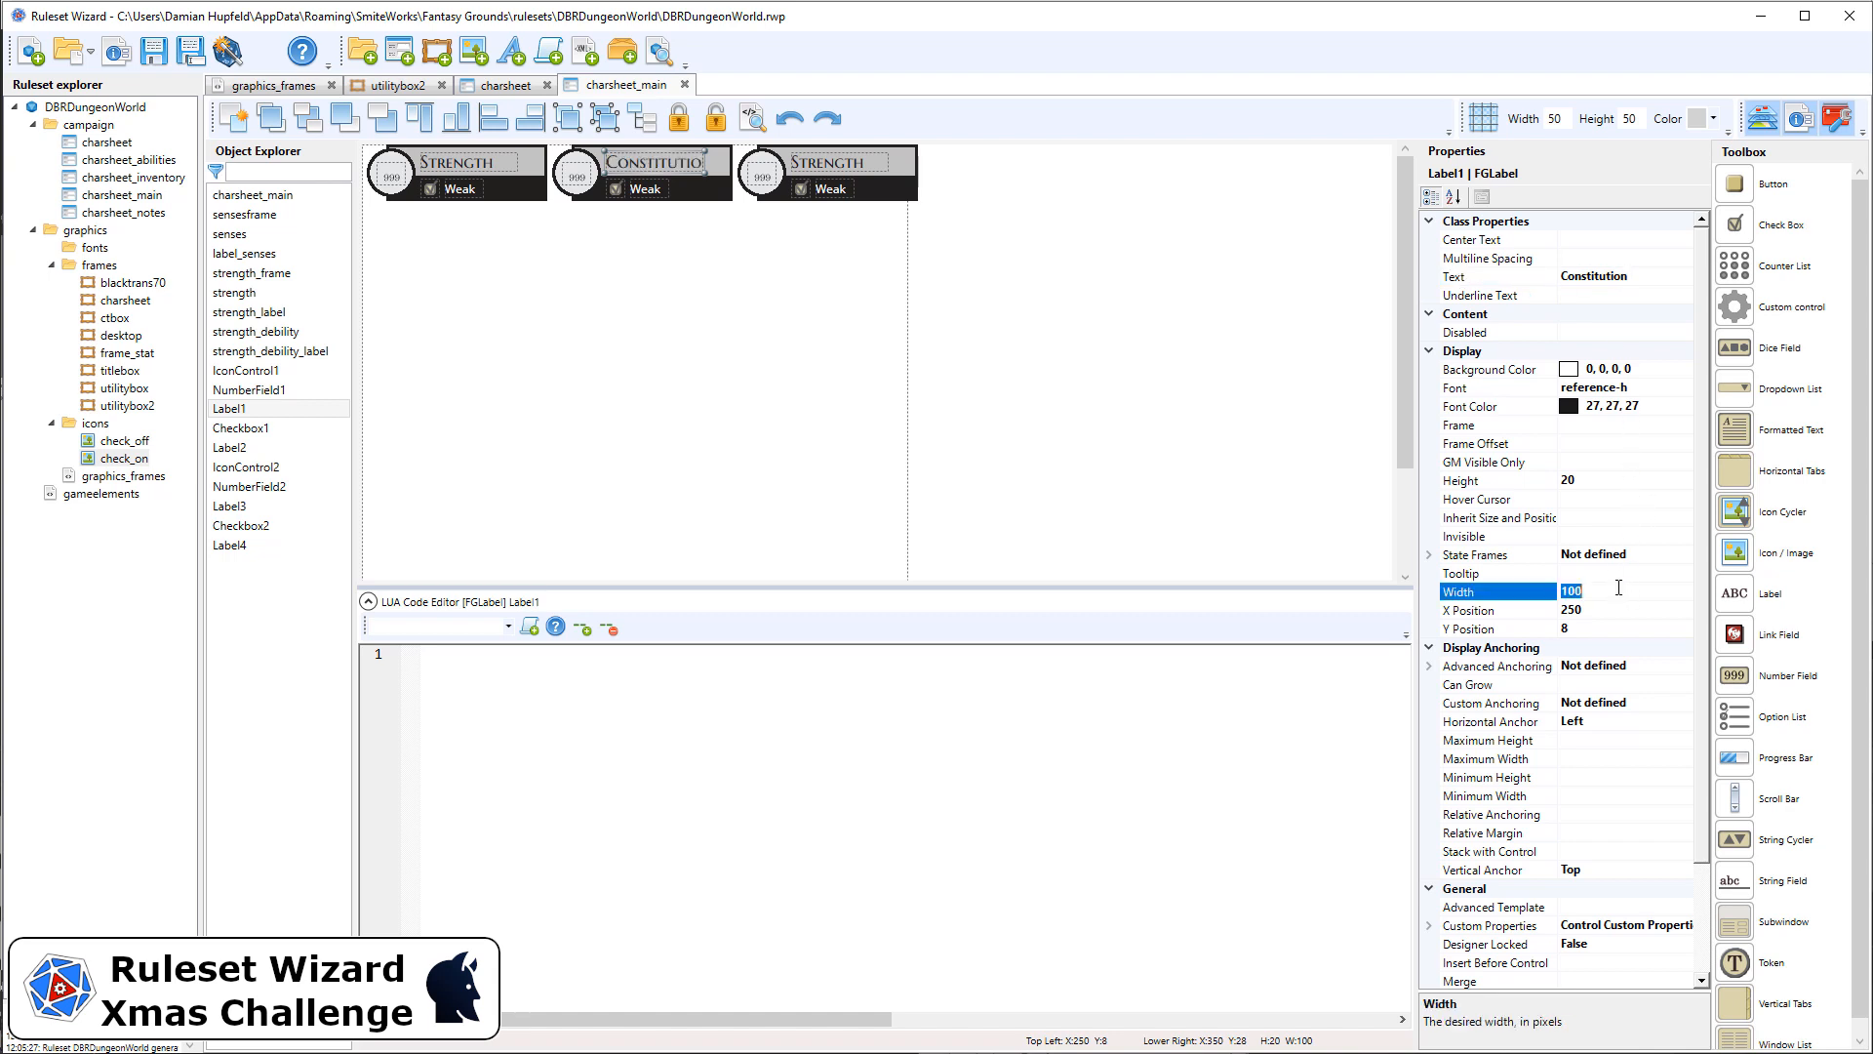
text(120)
key(Return)
click(1593, 592)
text(115)
key(Return)
Set the Constitution box's background control to the frame_stat frame with a width of 175
click(700, 191)
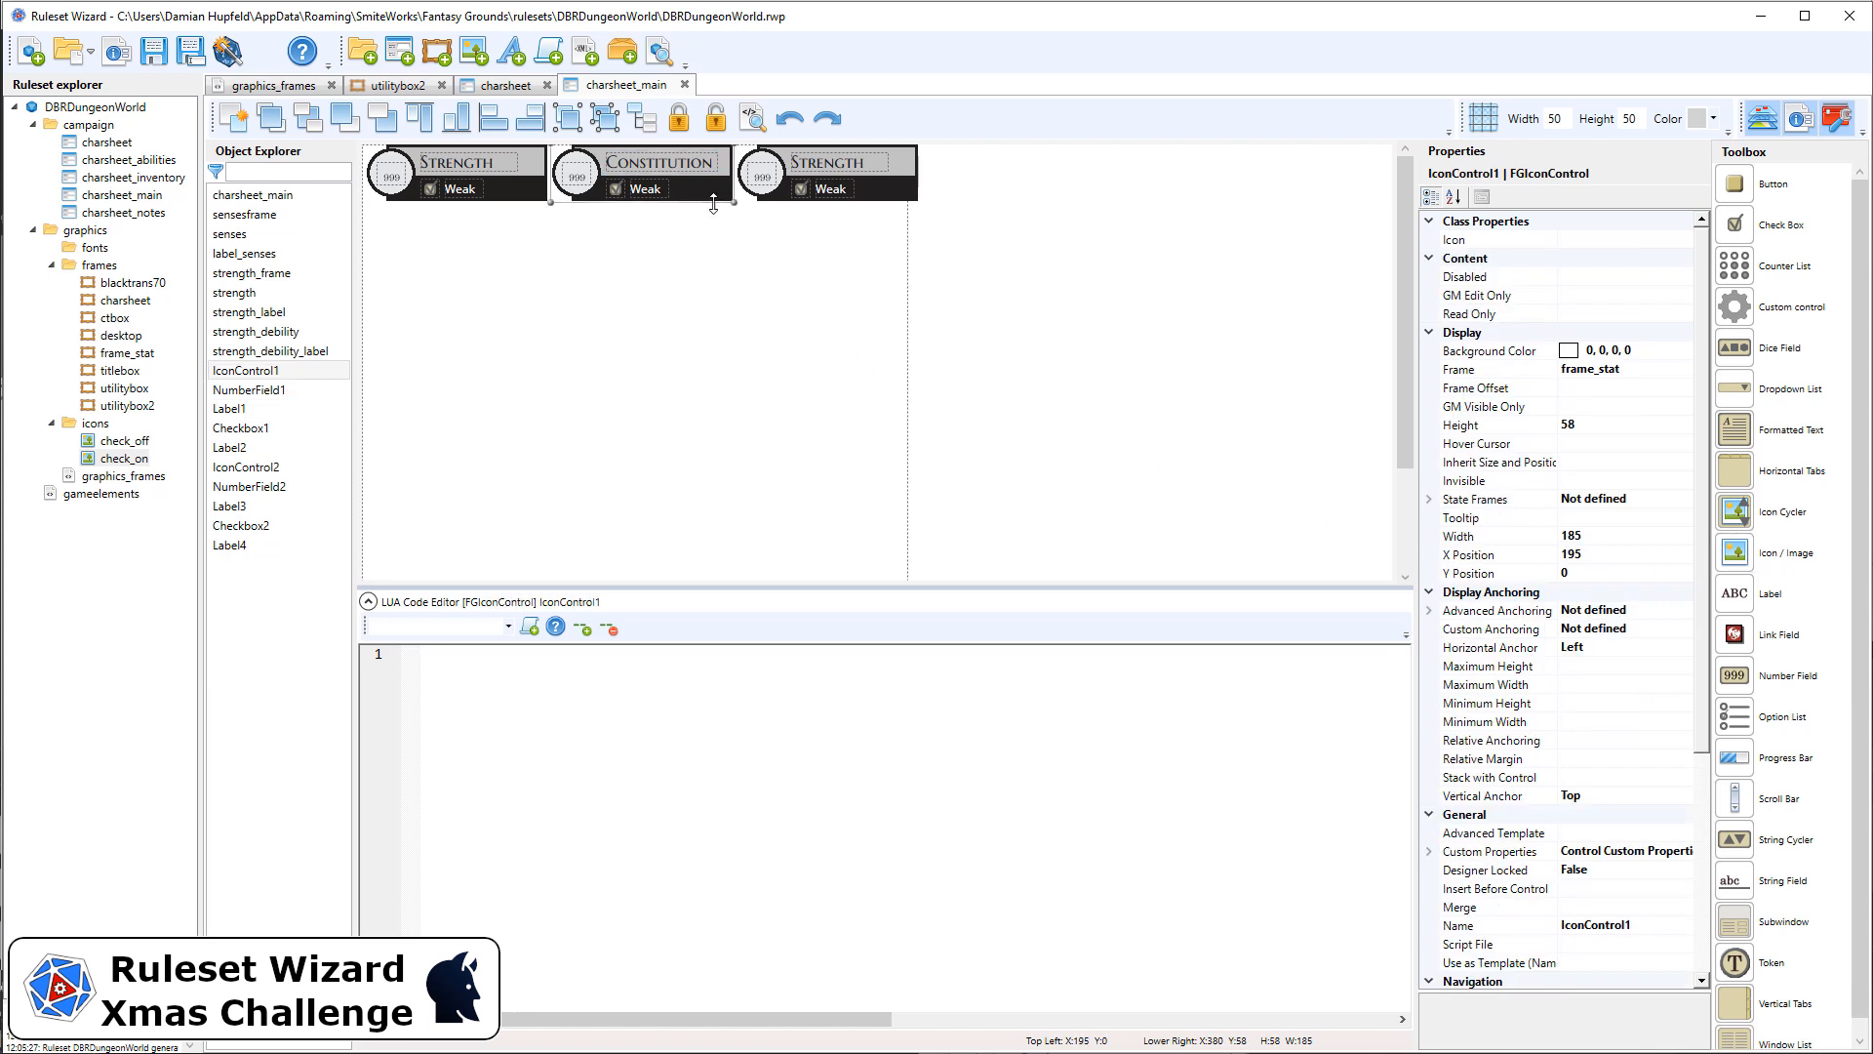
double_click(1642, 372)
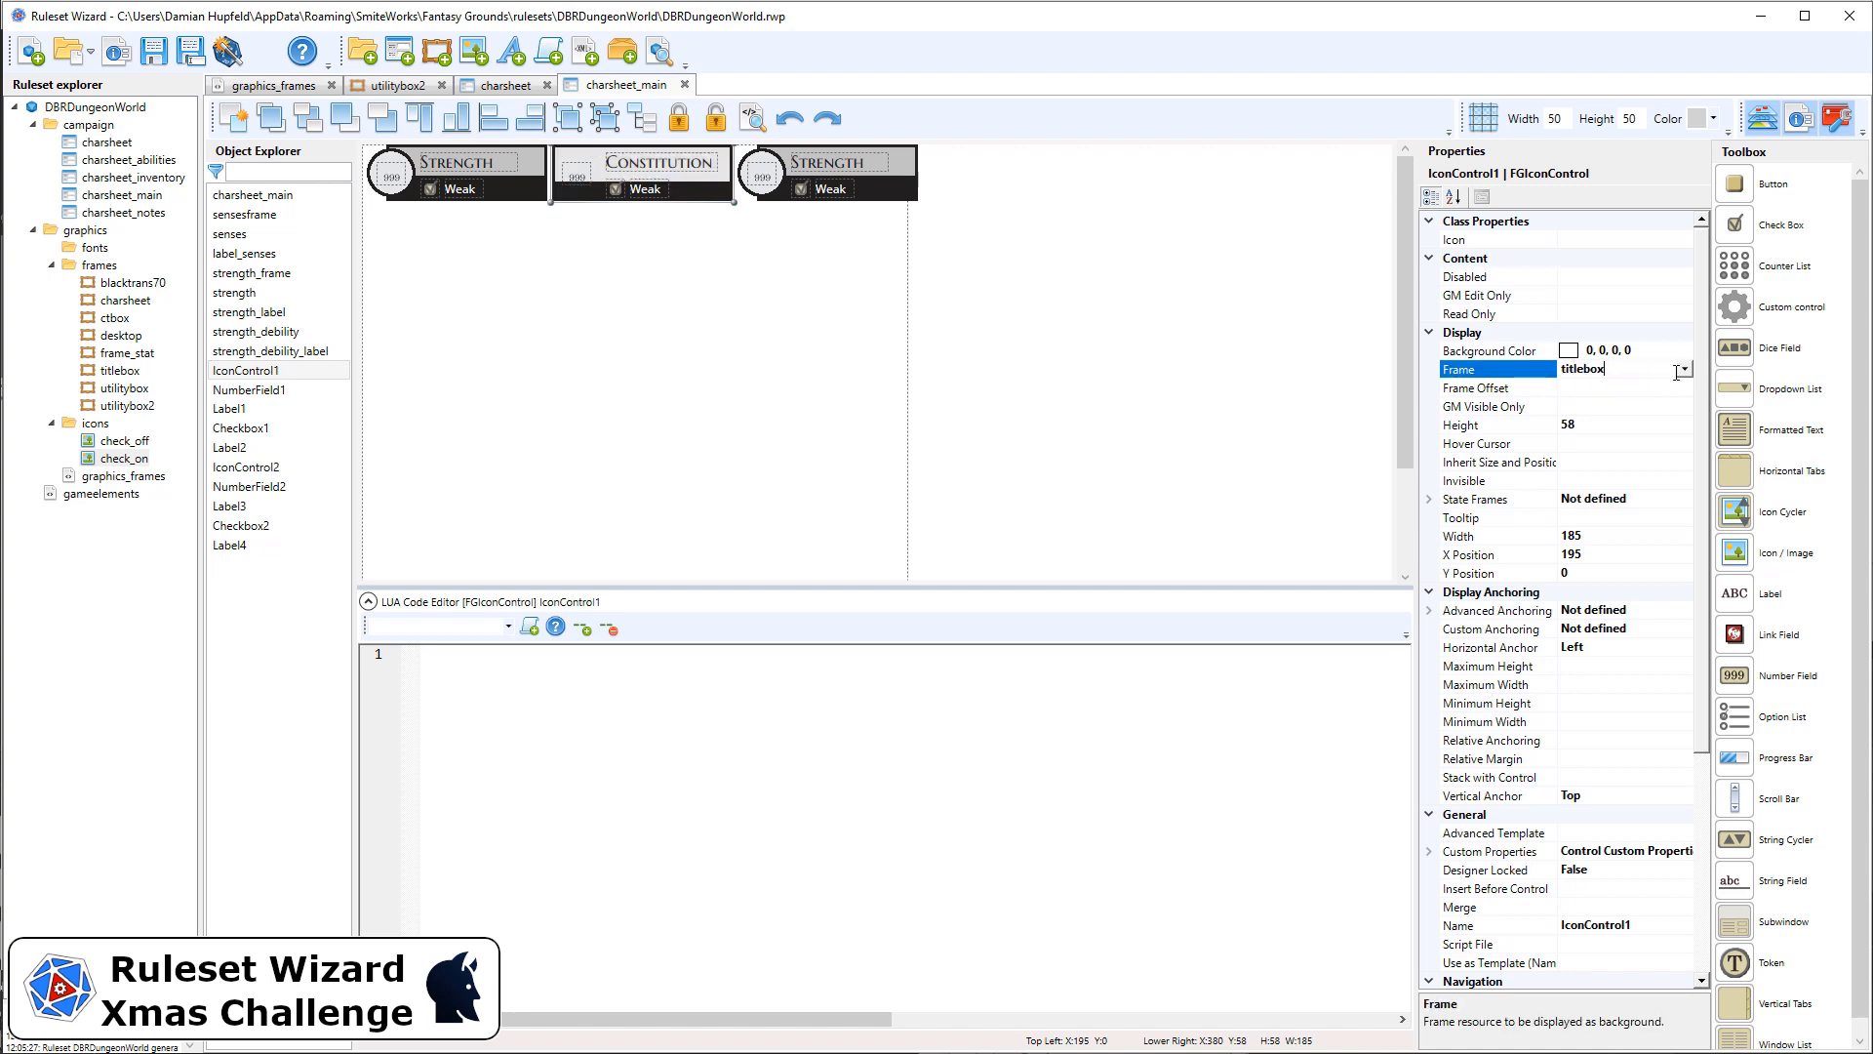
click(1682, 371)
click(1581, 515)
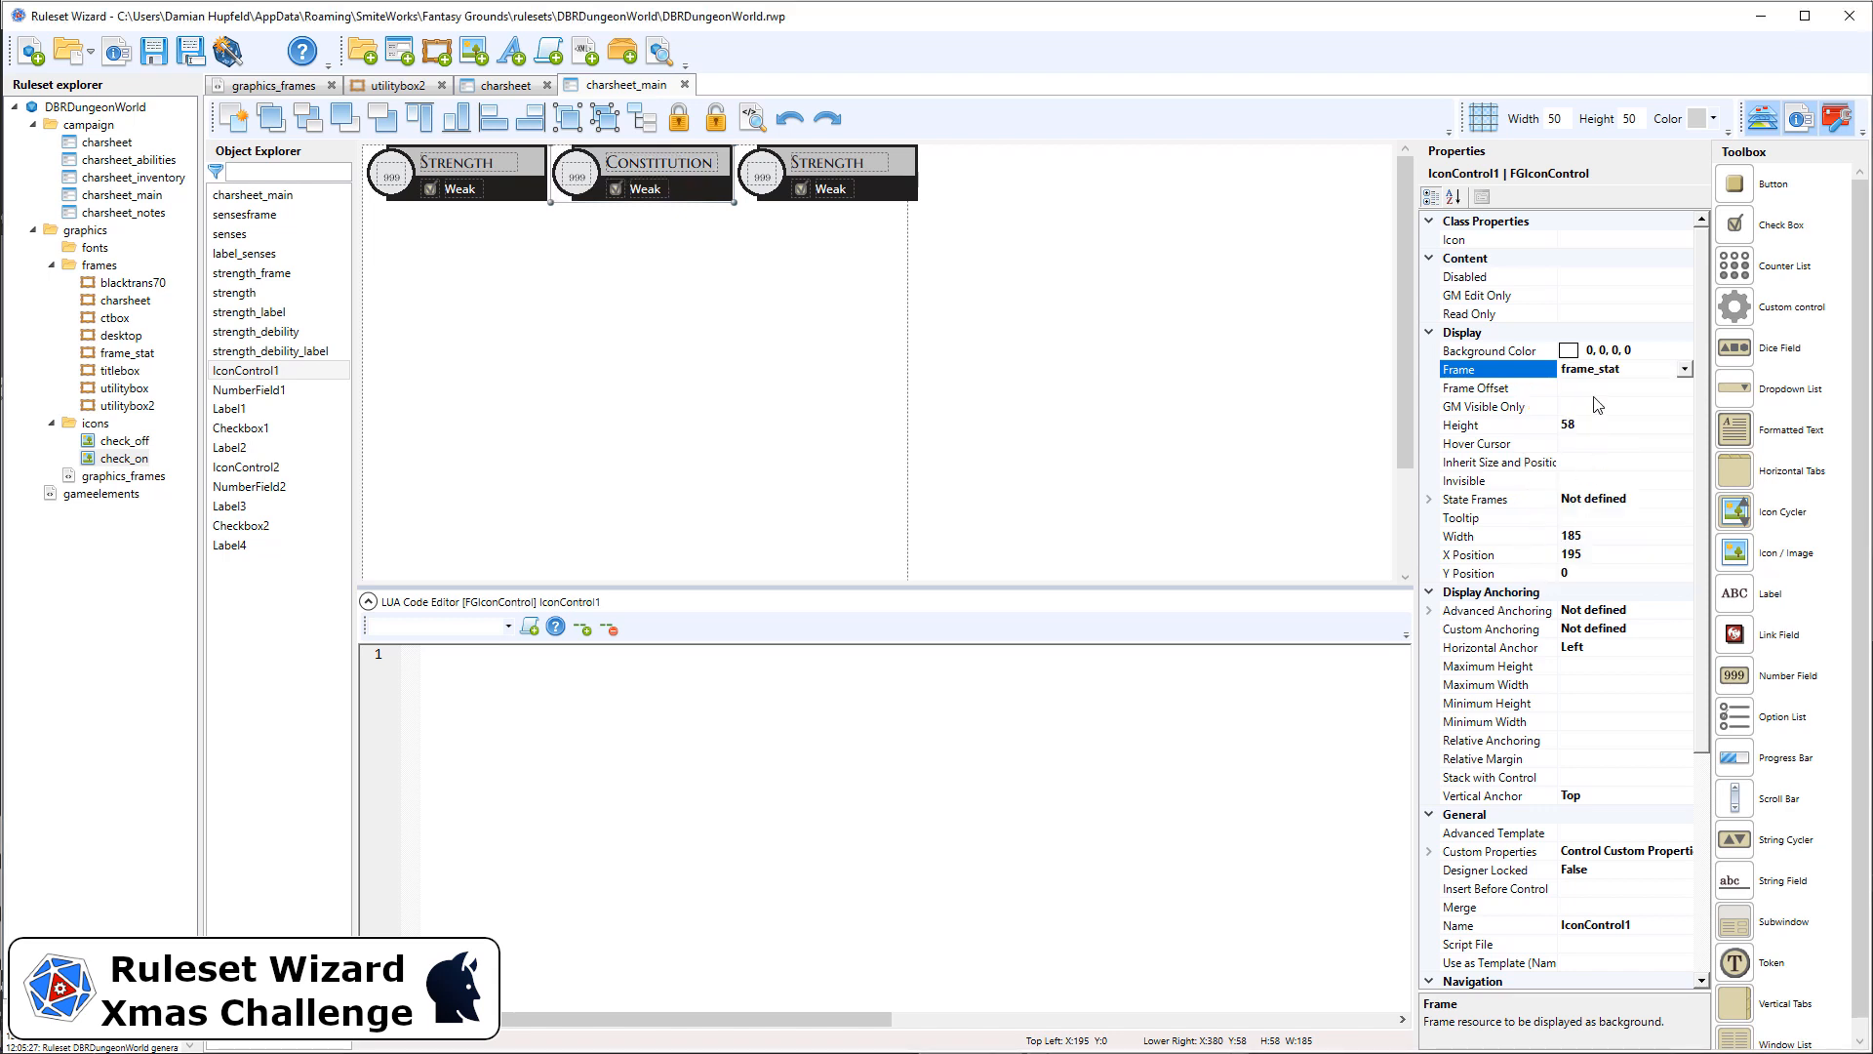
click(1608, 538)
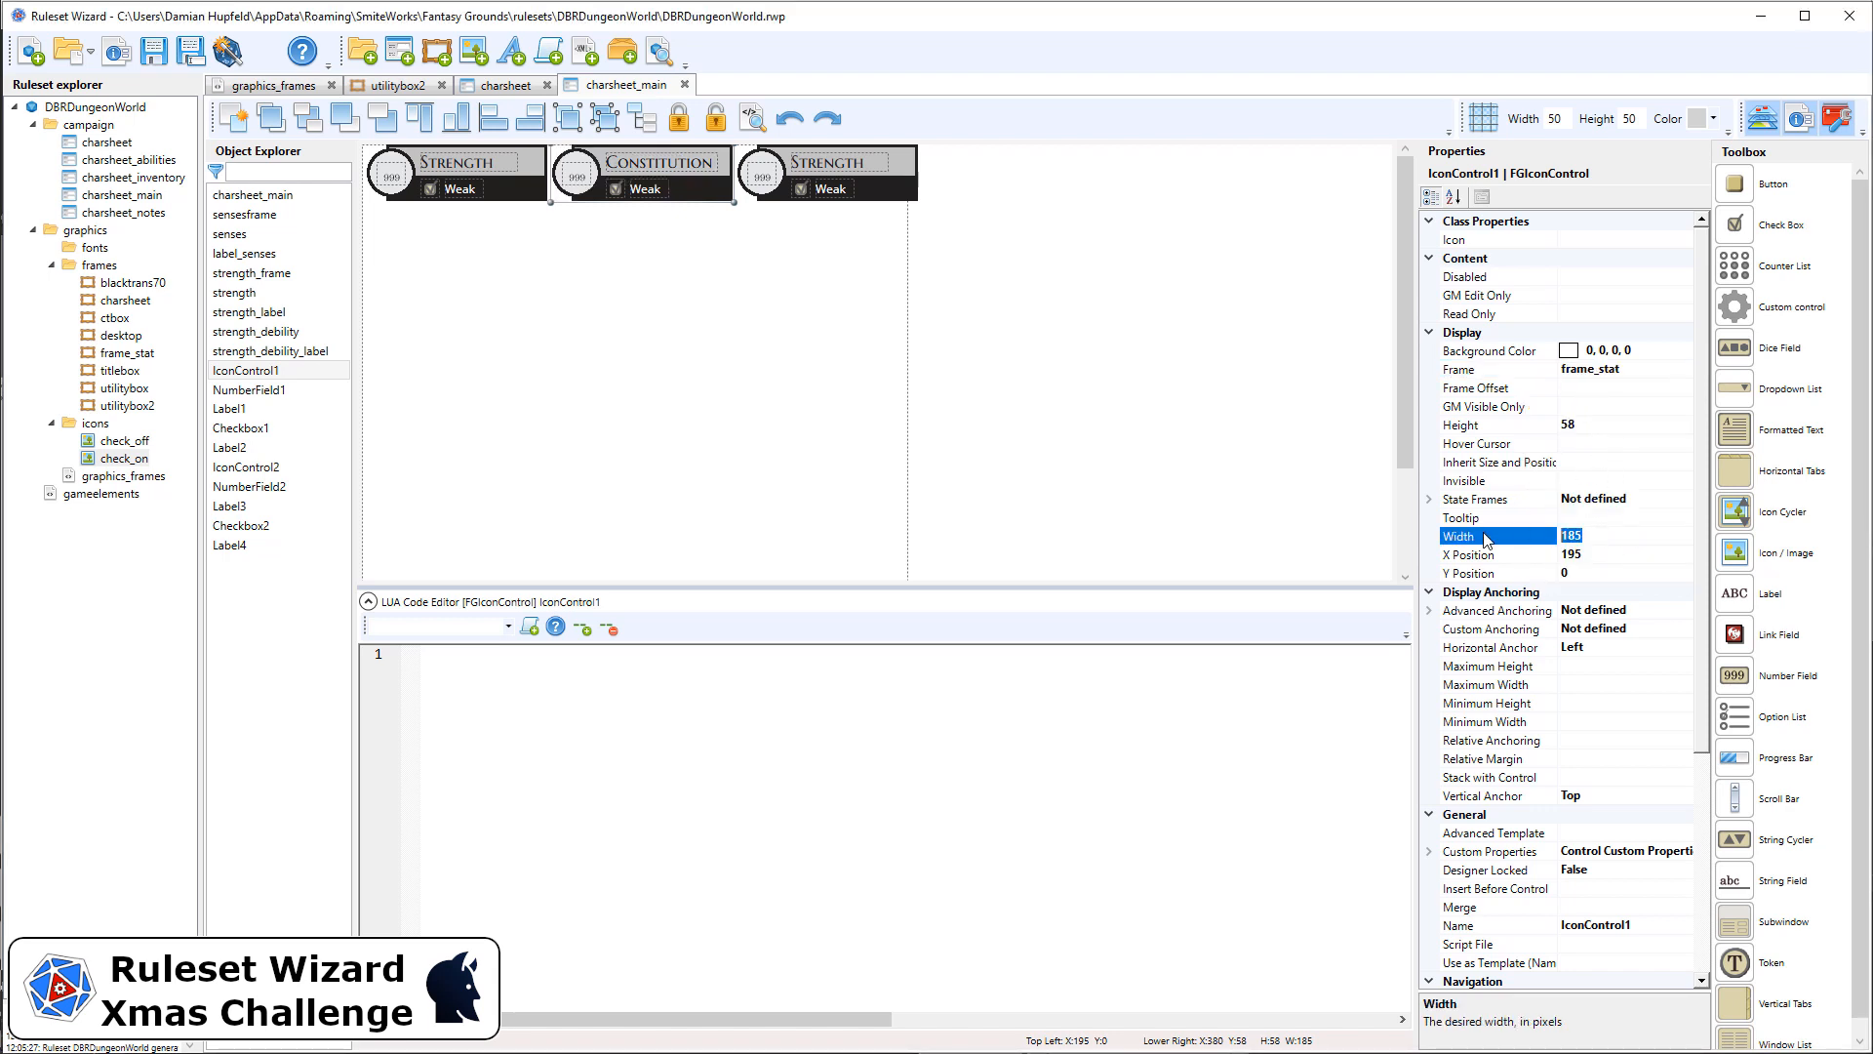
text(175)
key(Return)
Lock all controls of the three stat boxes
drag(1032, 261, 363, 144)
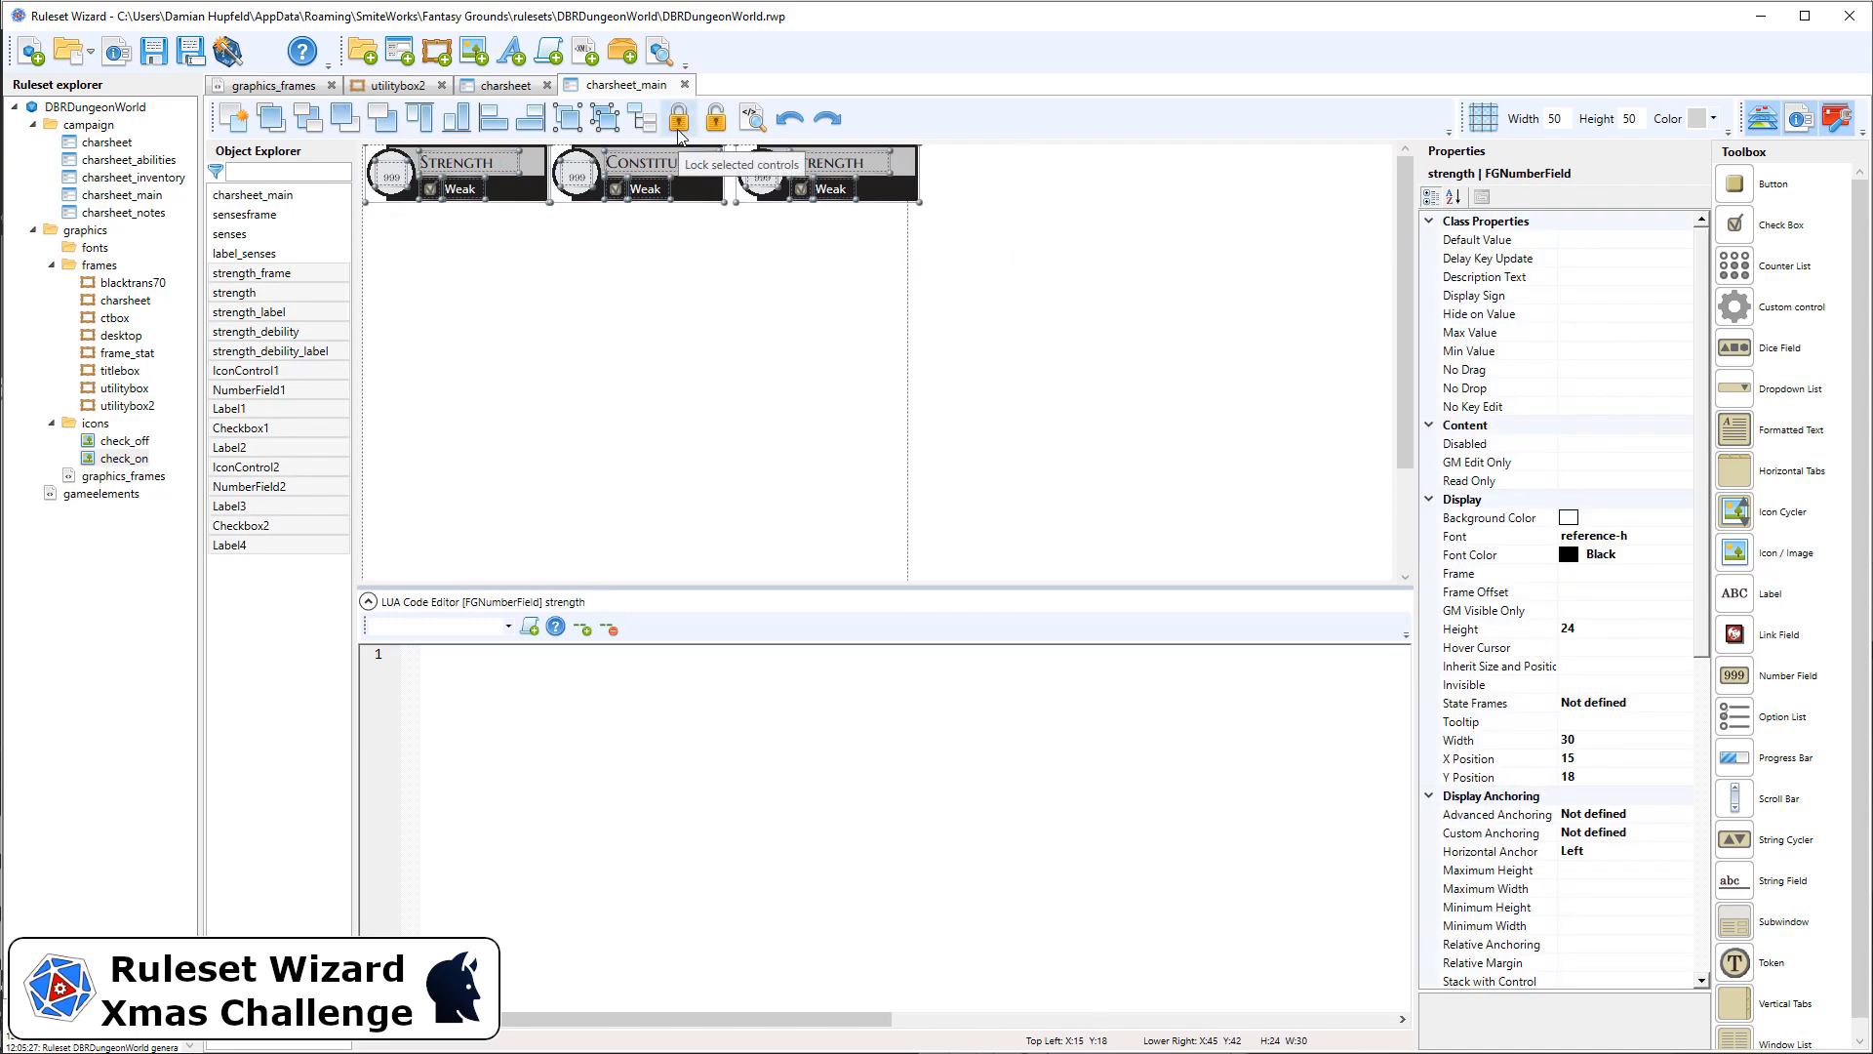
click(656, 230)
click(524, 187)
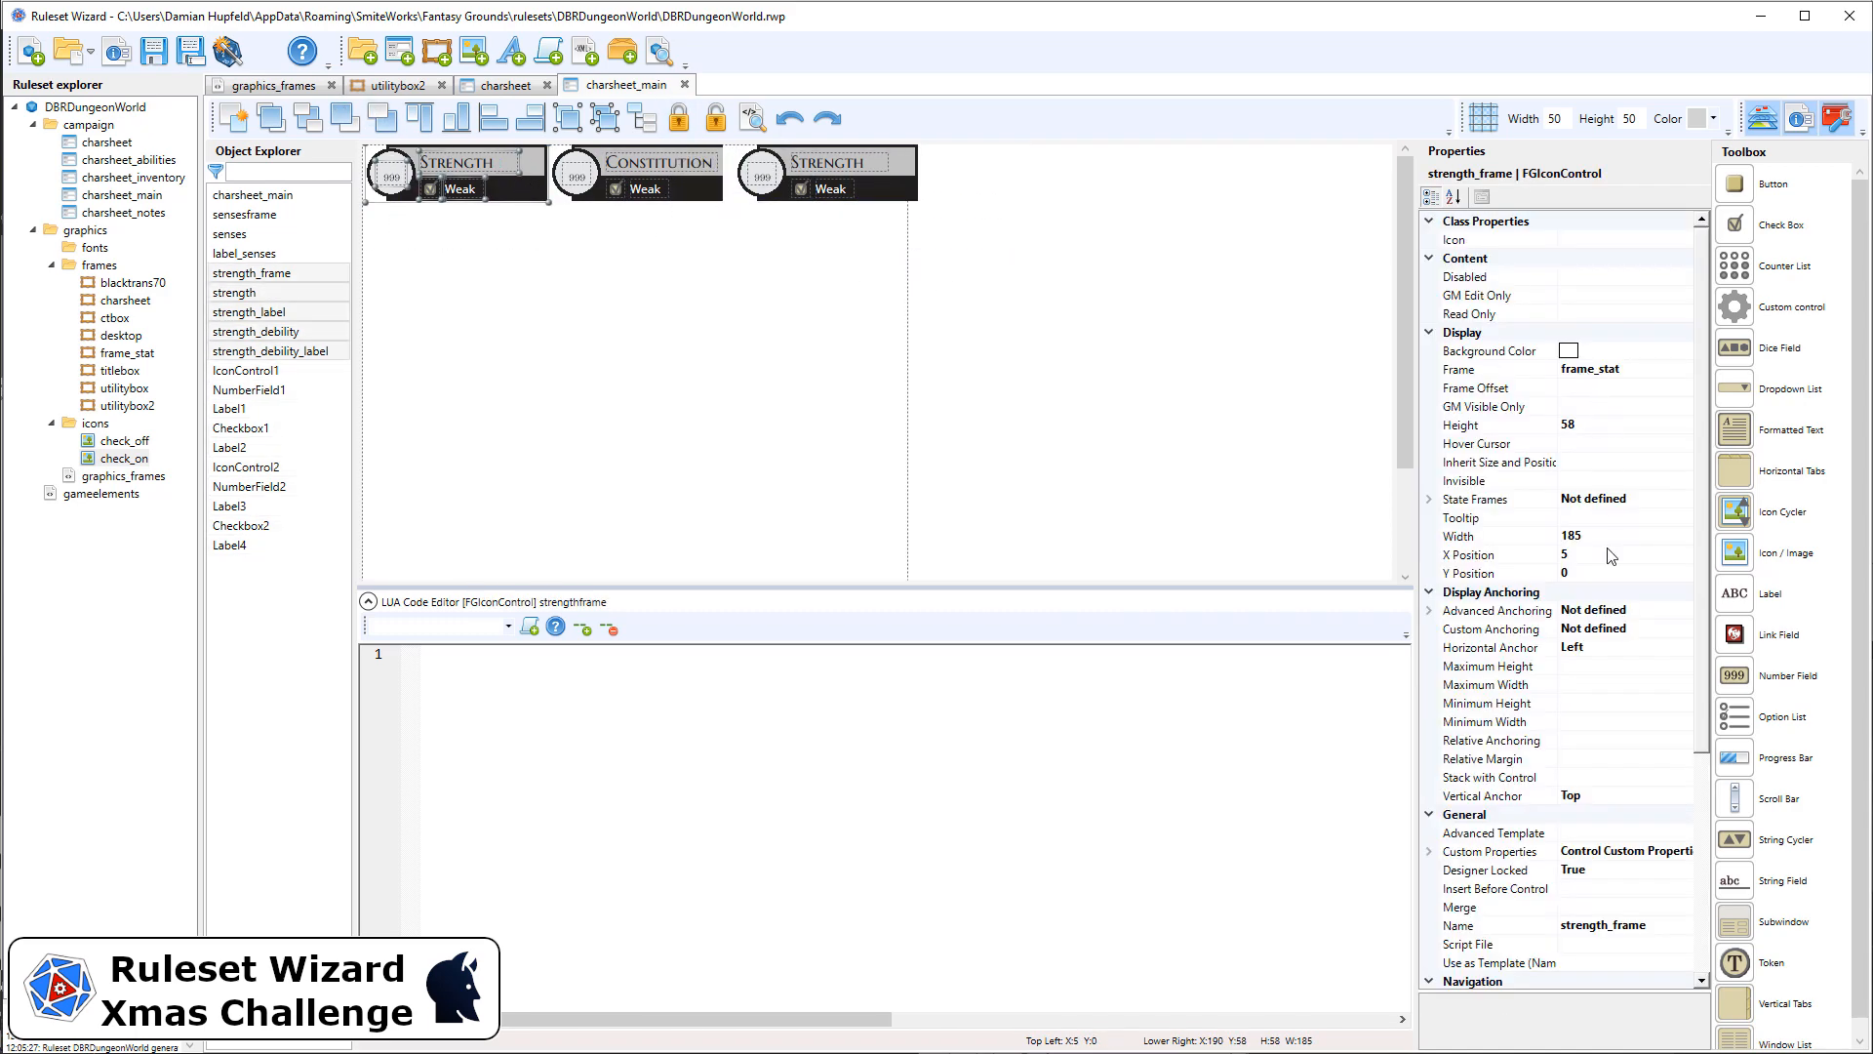
click(653, 317)
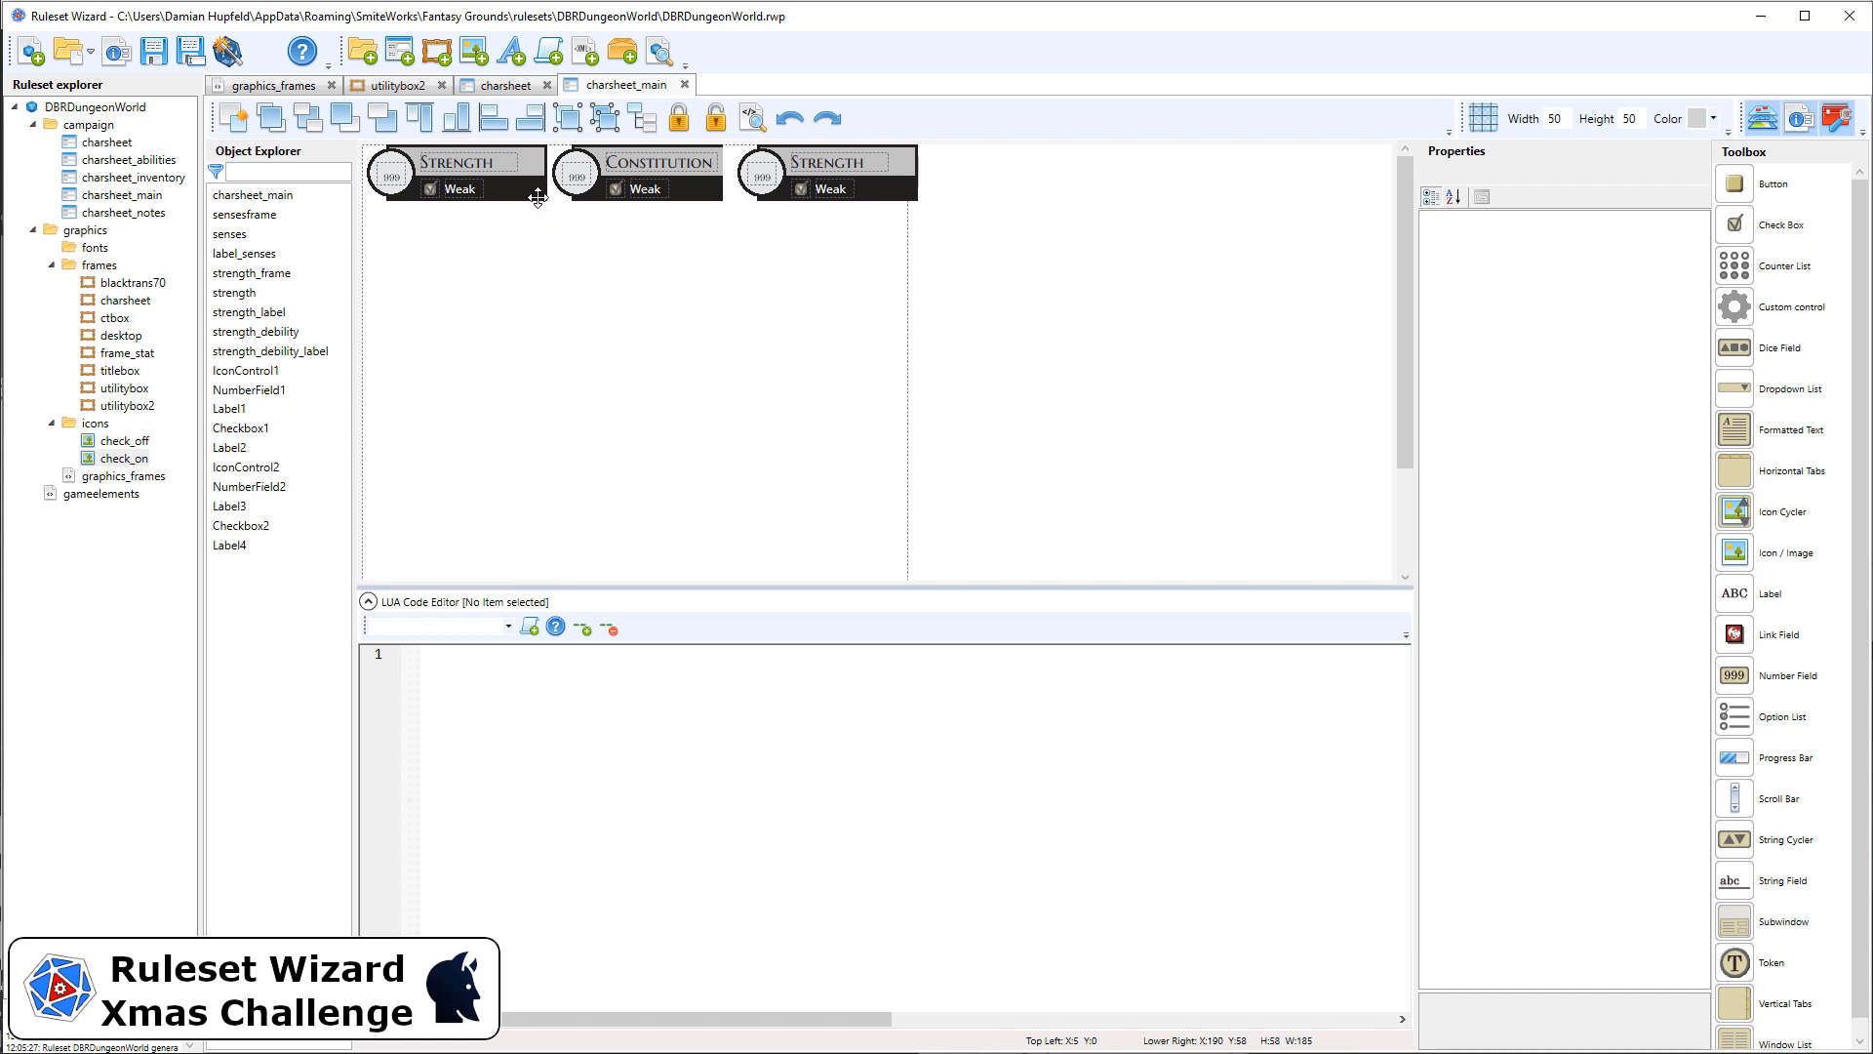
Try to set the width of the grouped Strength frame to 175 and undo the change
click(534, 196)
click(1510, 536)
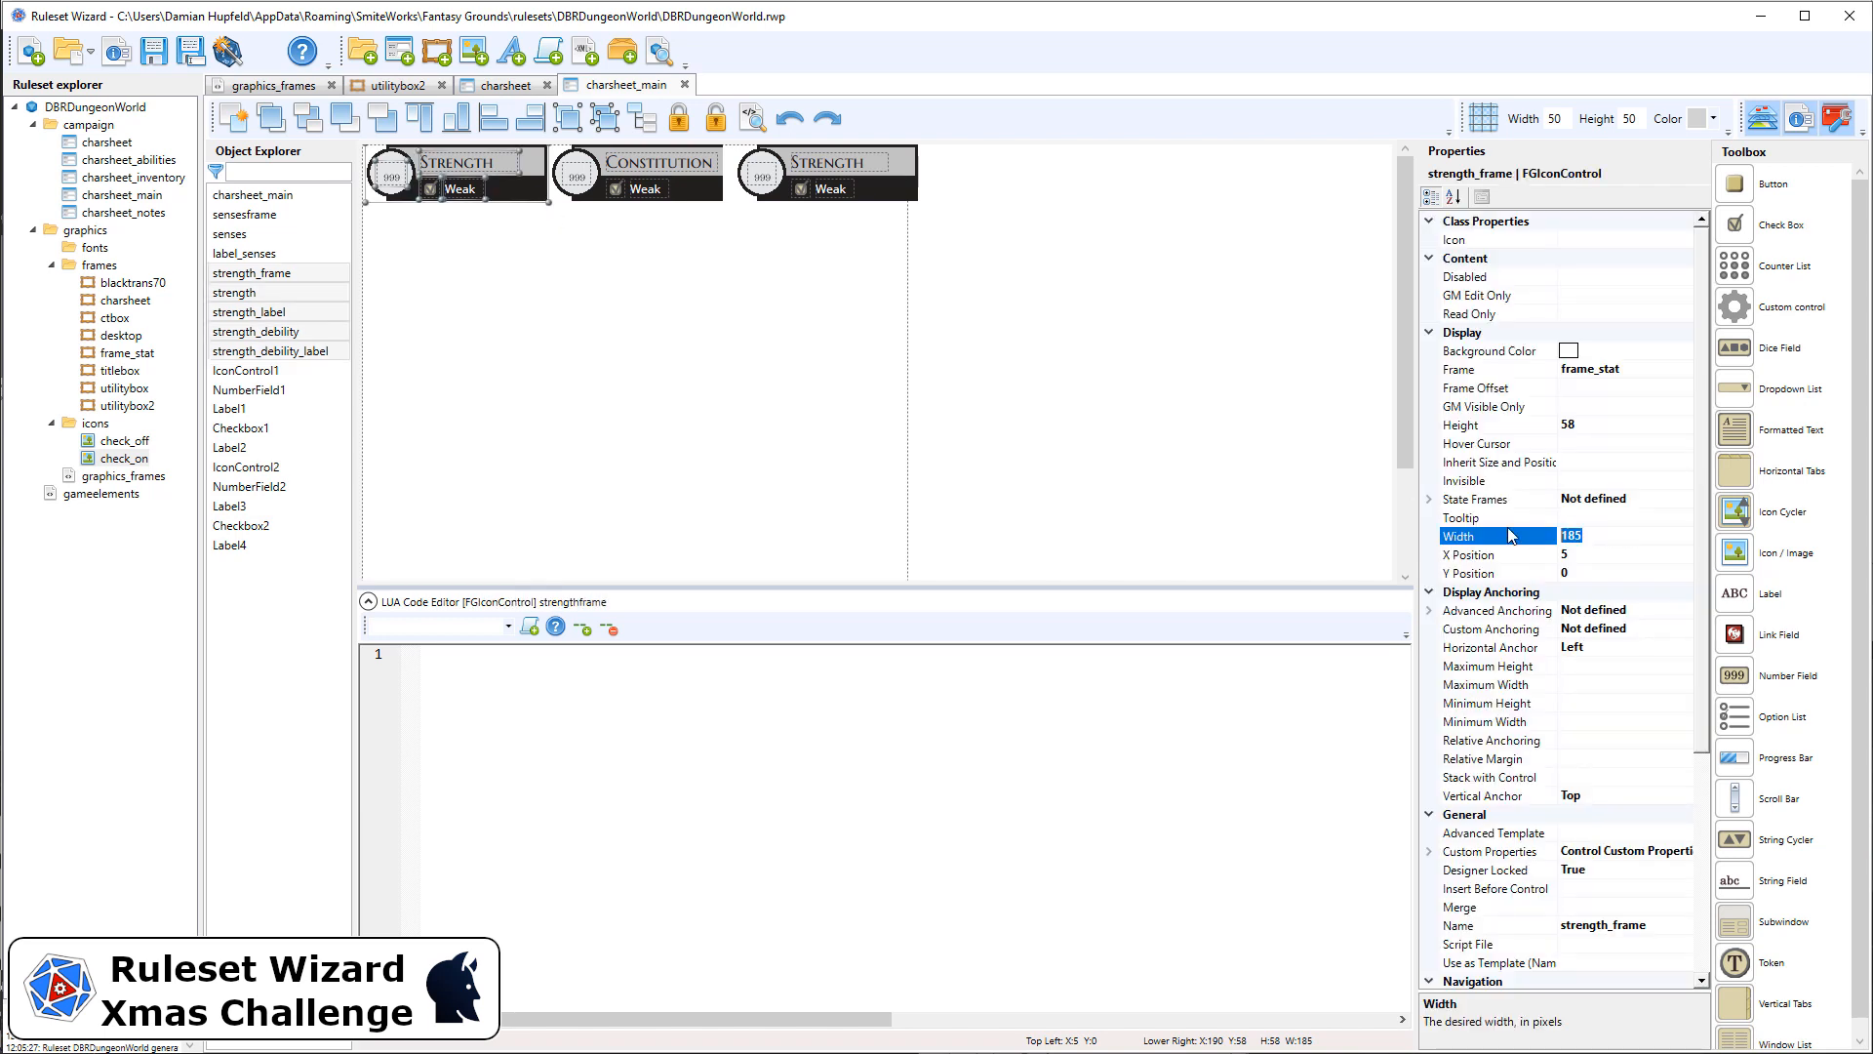
text(175)
key(Return)
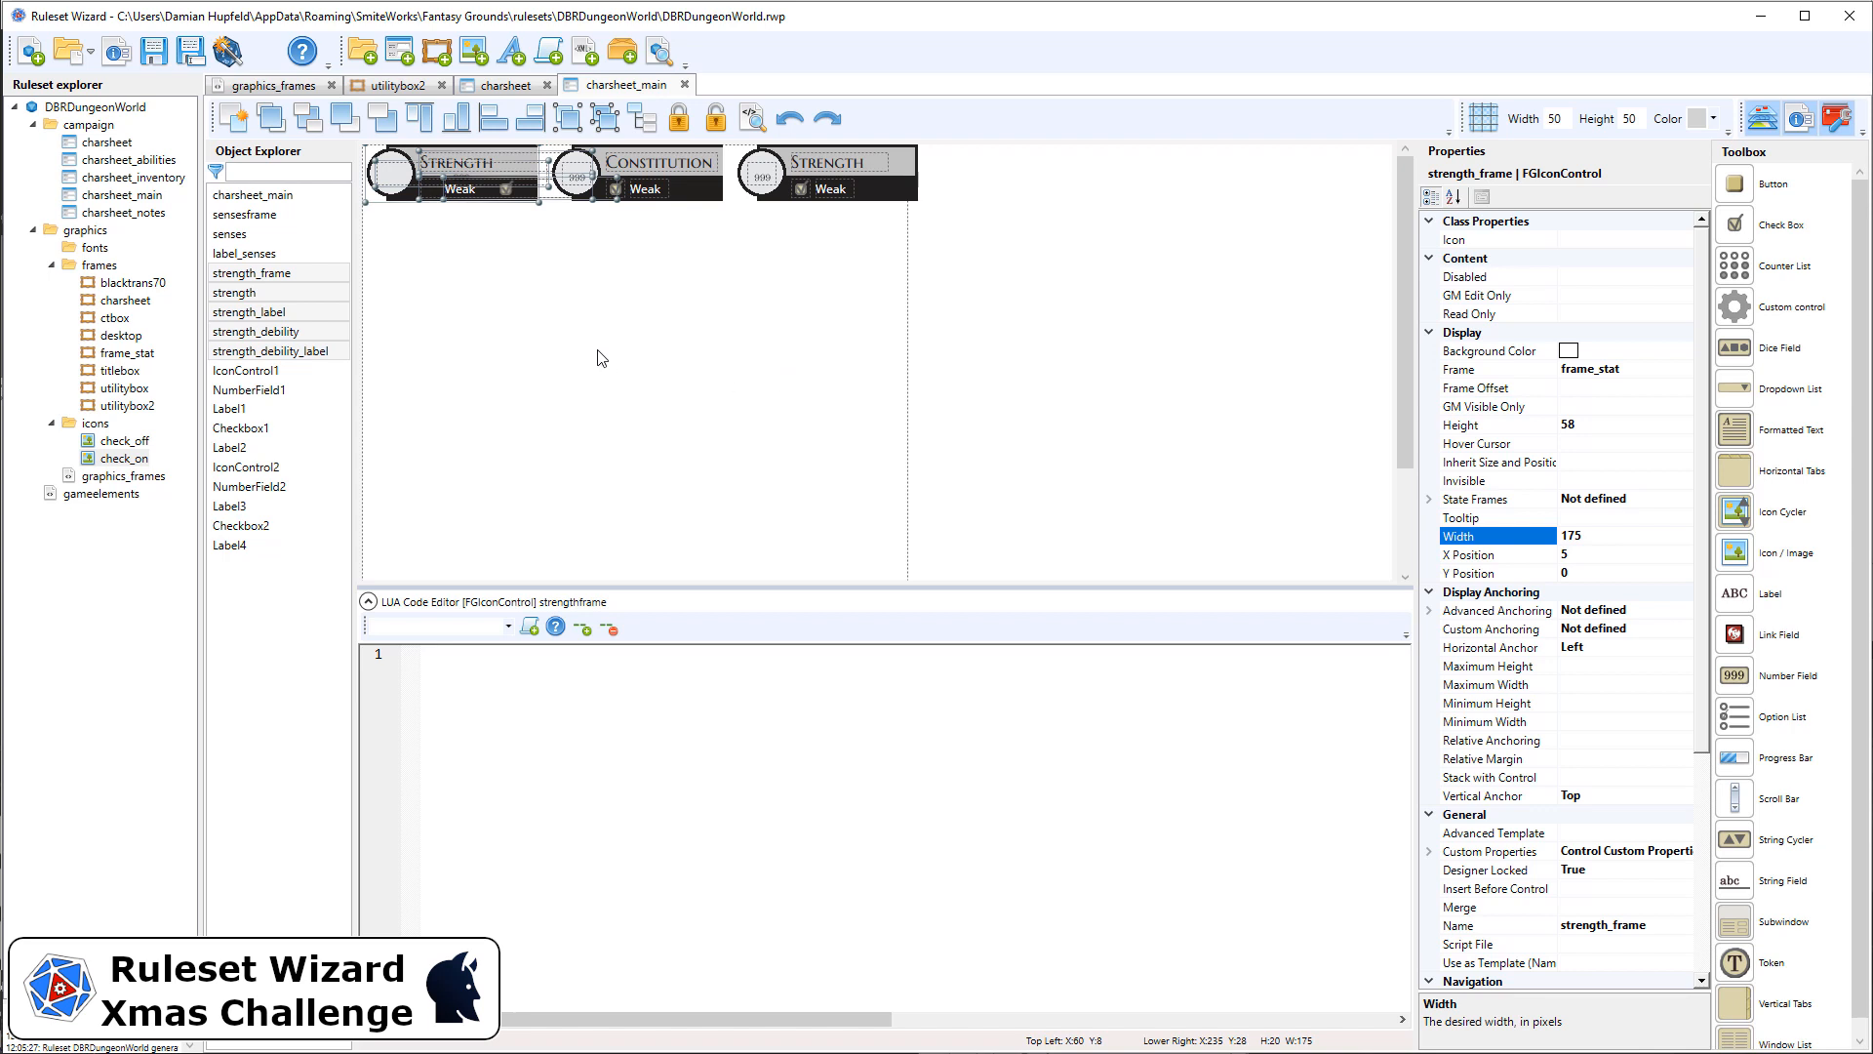
click(551, 299)
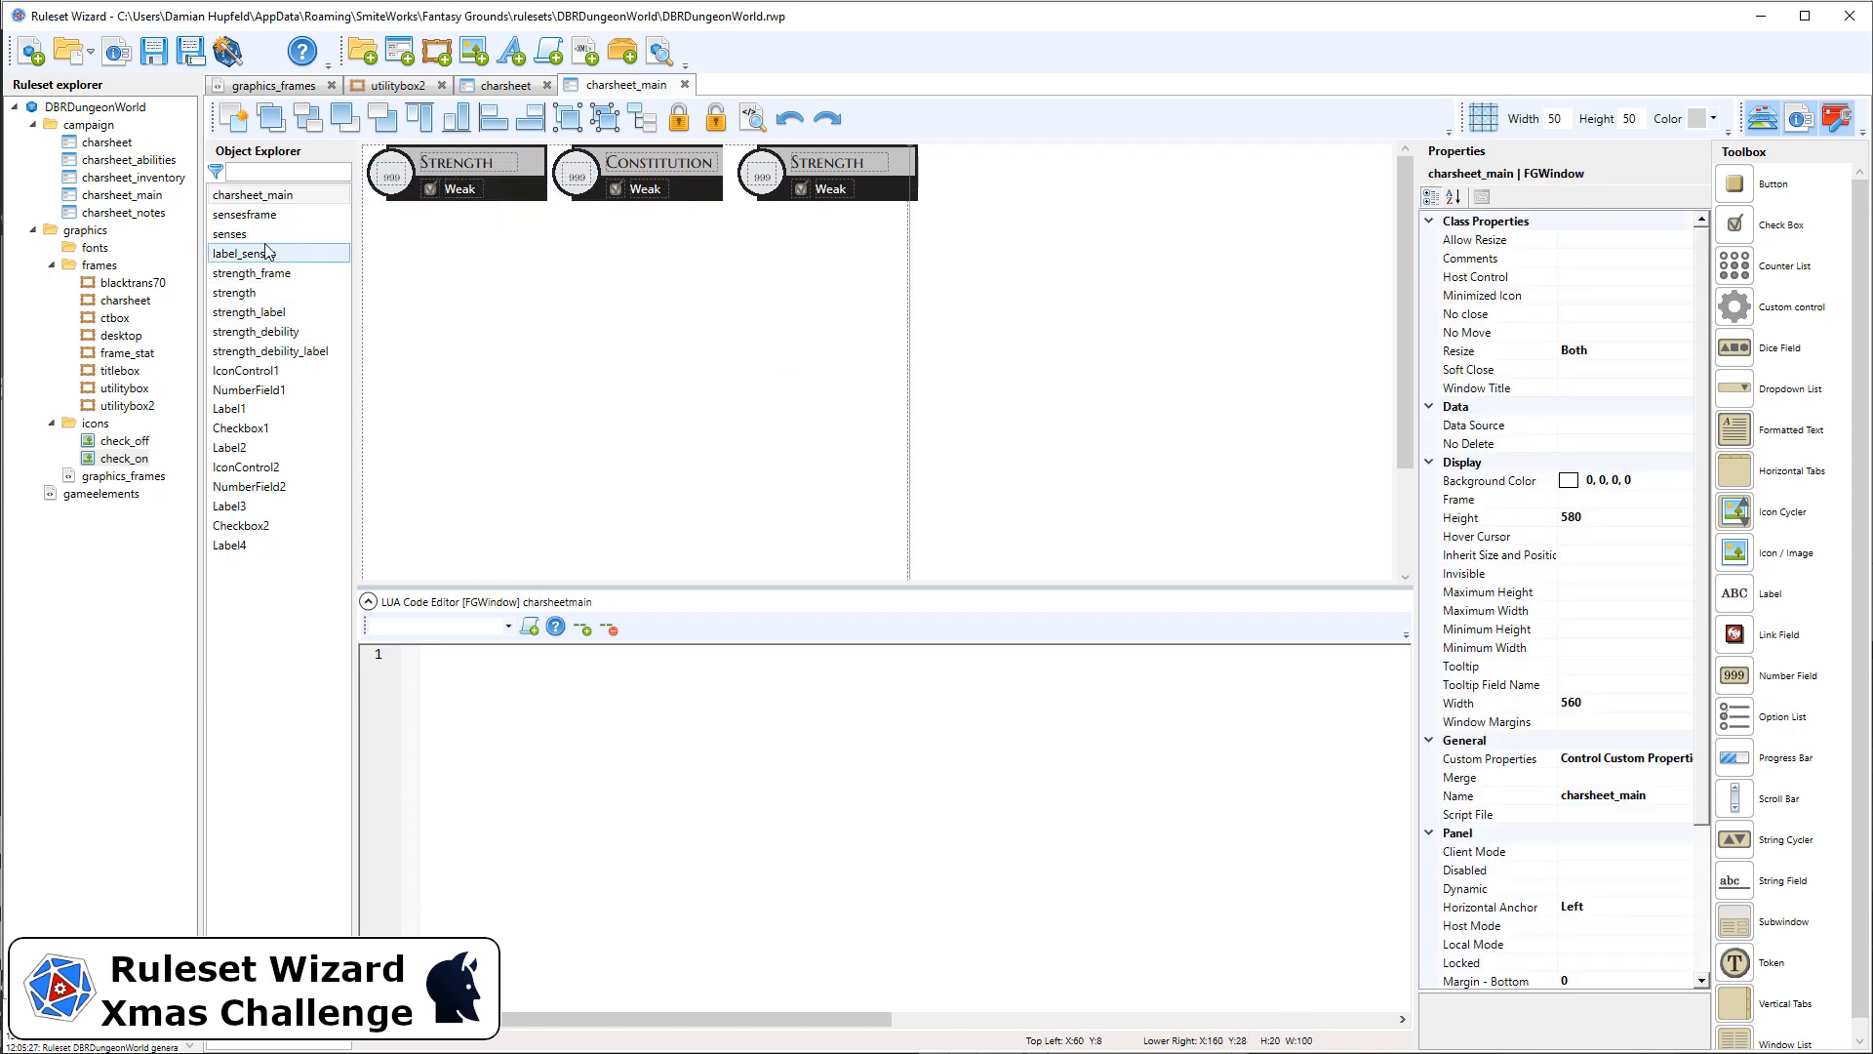
Ungroup the Strength stat controls
click(268, 278)
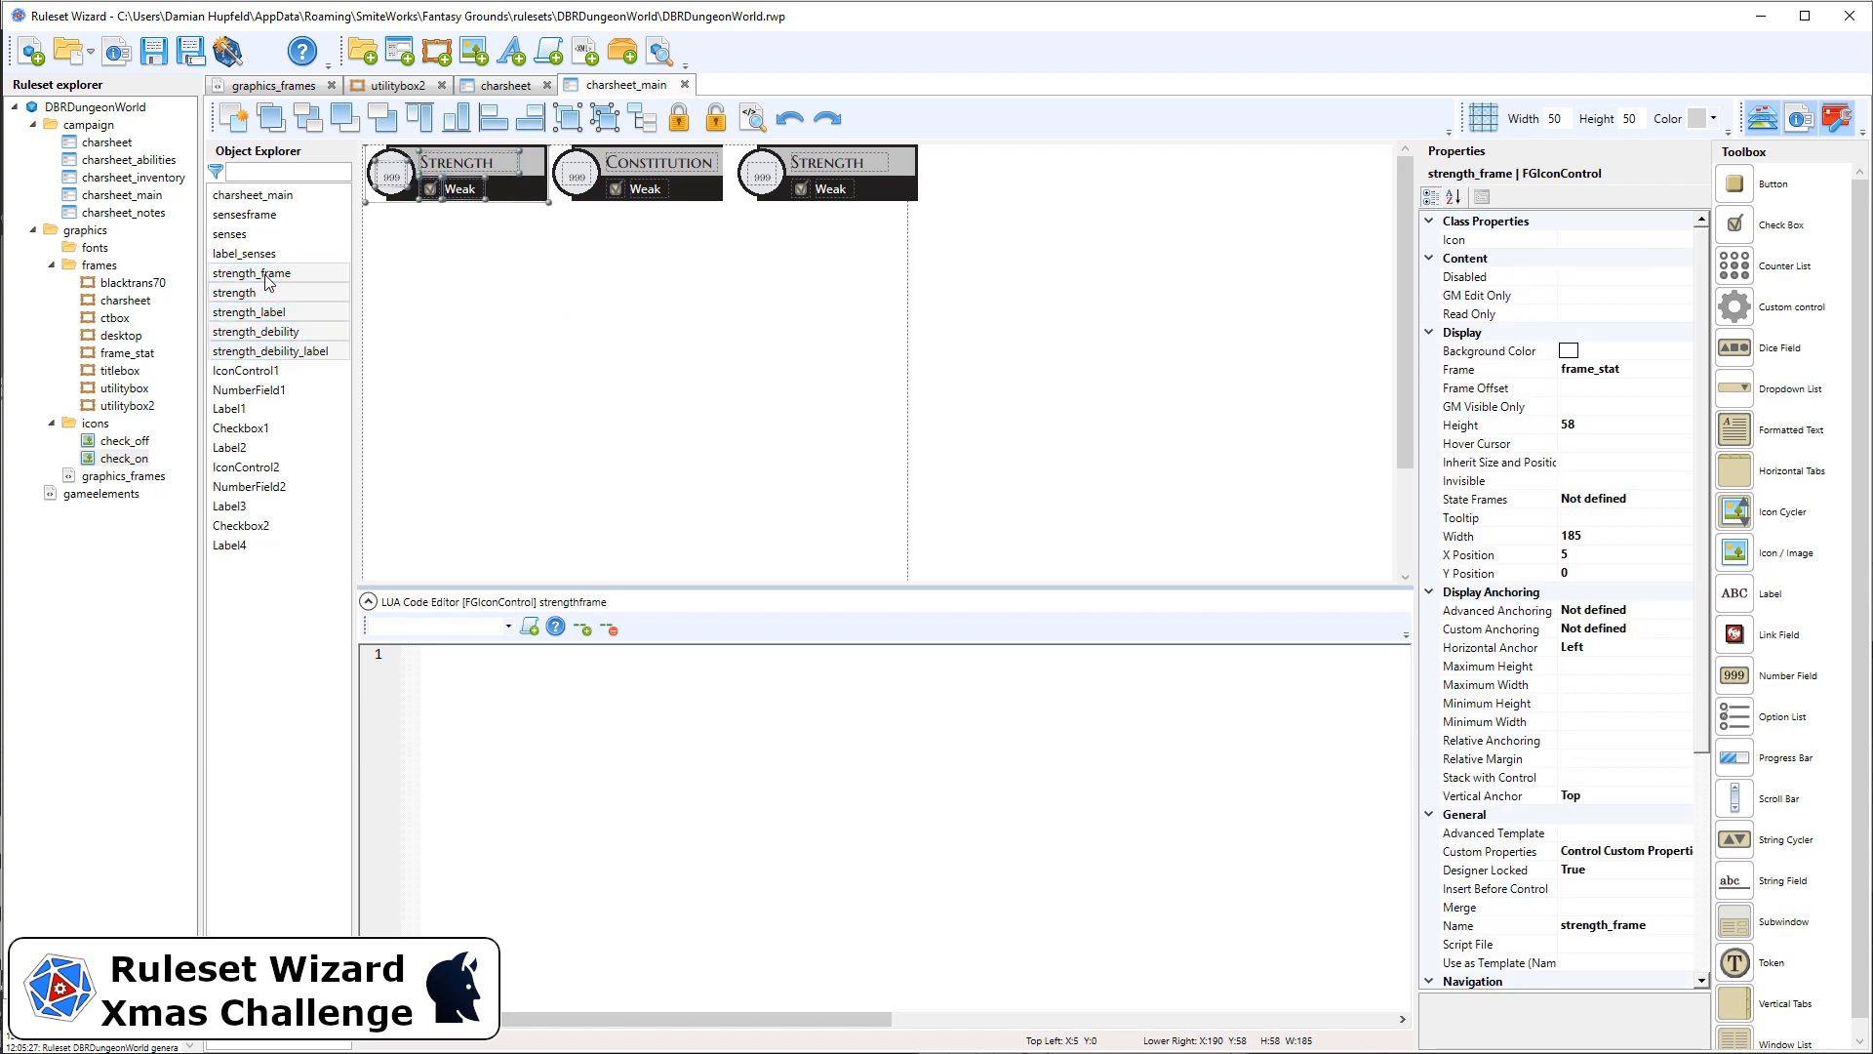
click(602, 119)
click(458, 299)
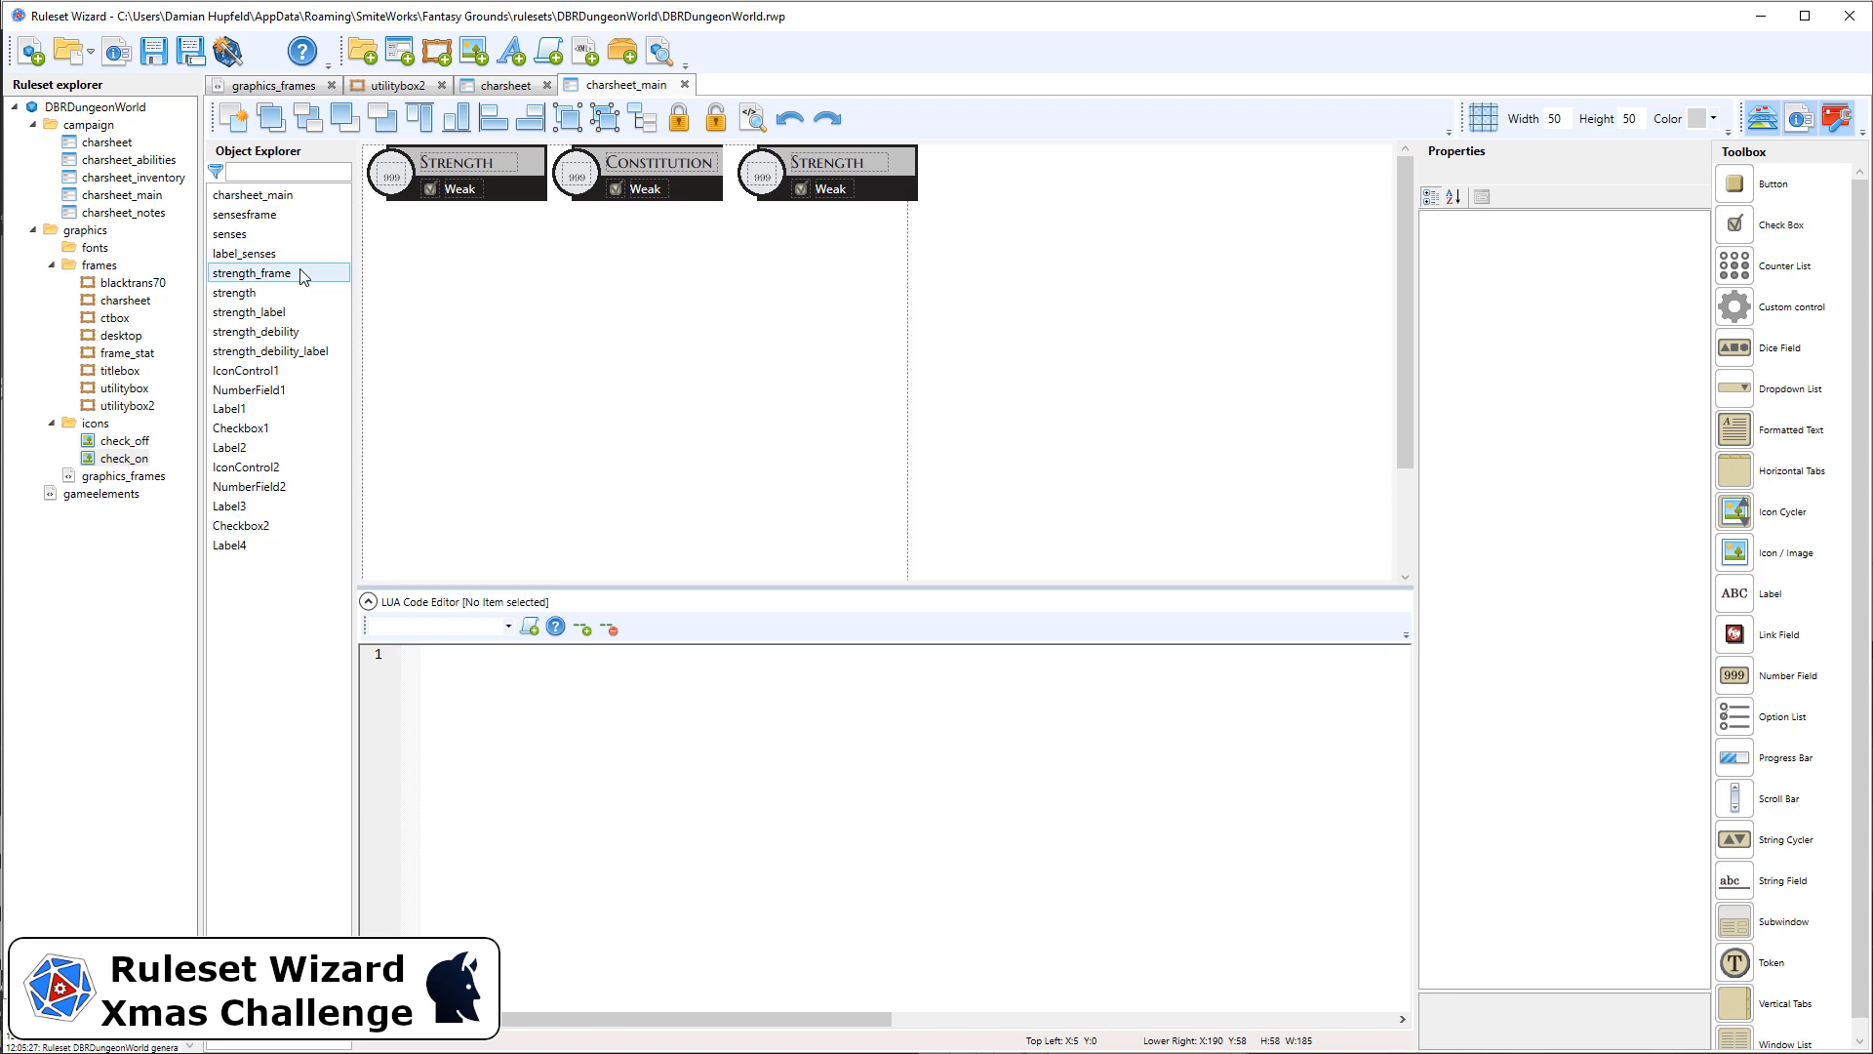
Set the width of strength_frame alone to 175
click(315, 273)
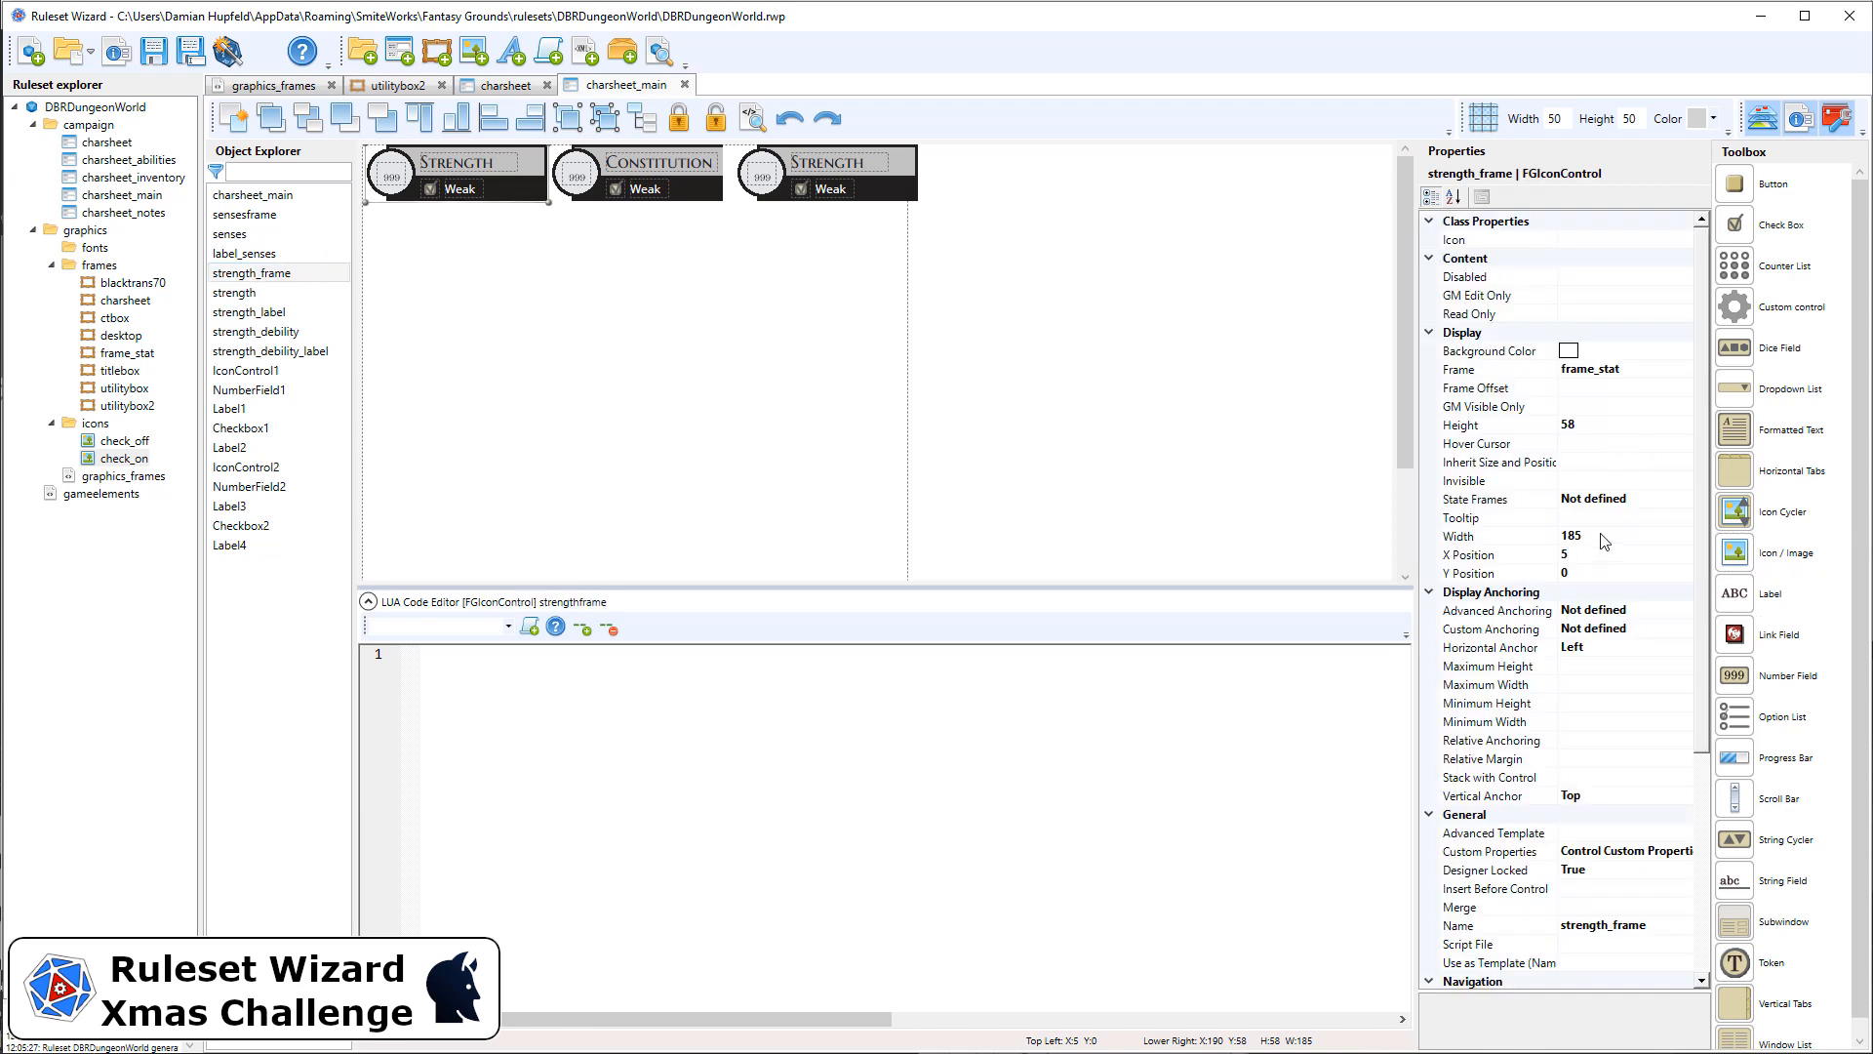
click(1564, 535)
drag(1568, 534, 1703, 546)
text(75)
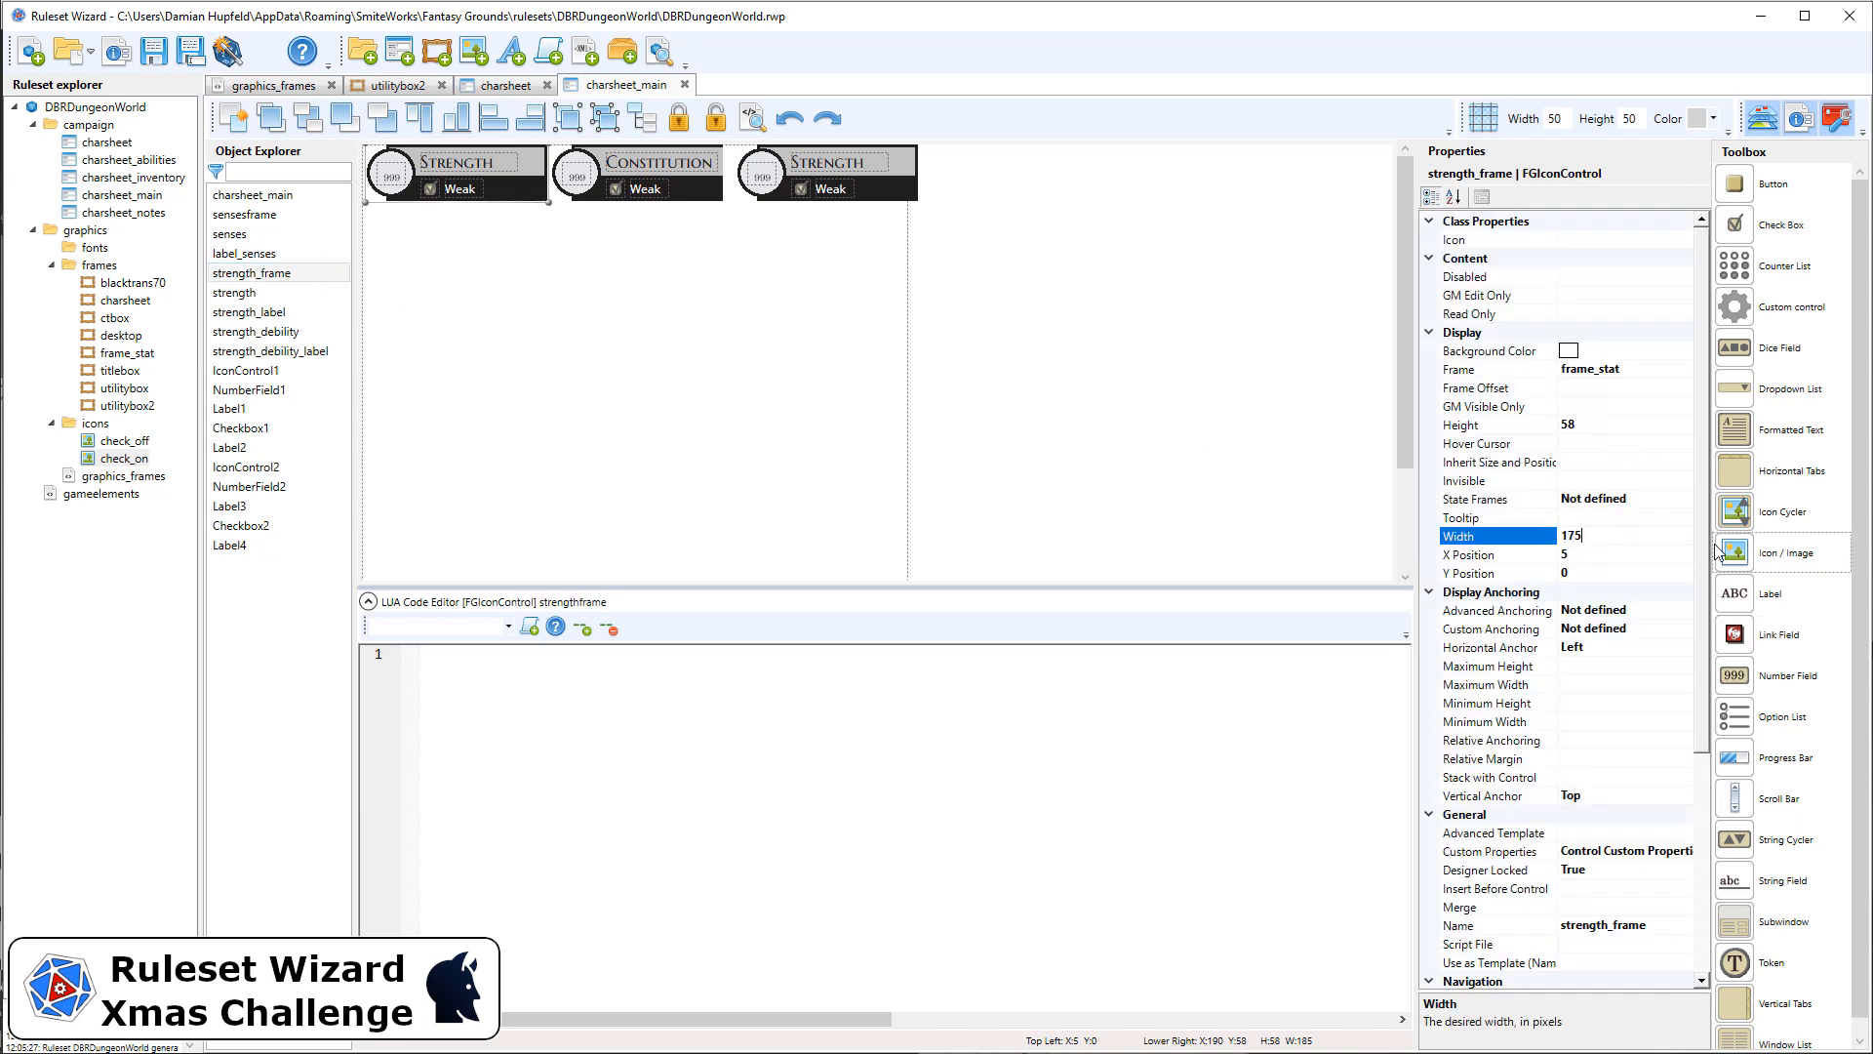
key(Return)
Unlock the controls of the Constitution box and move the whole box against the Strength box
drag(751, 251, 547, 130)
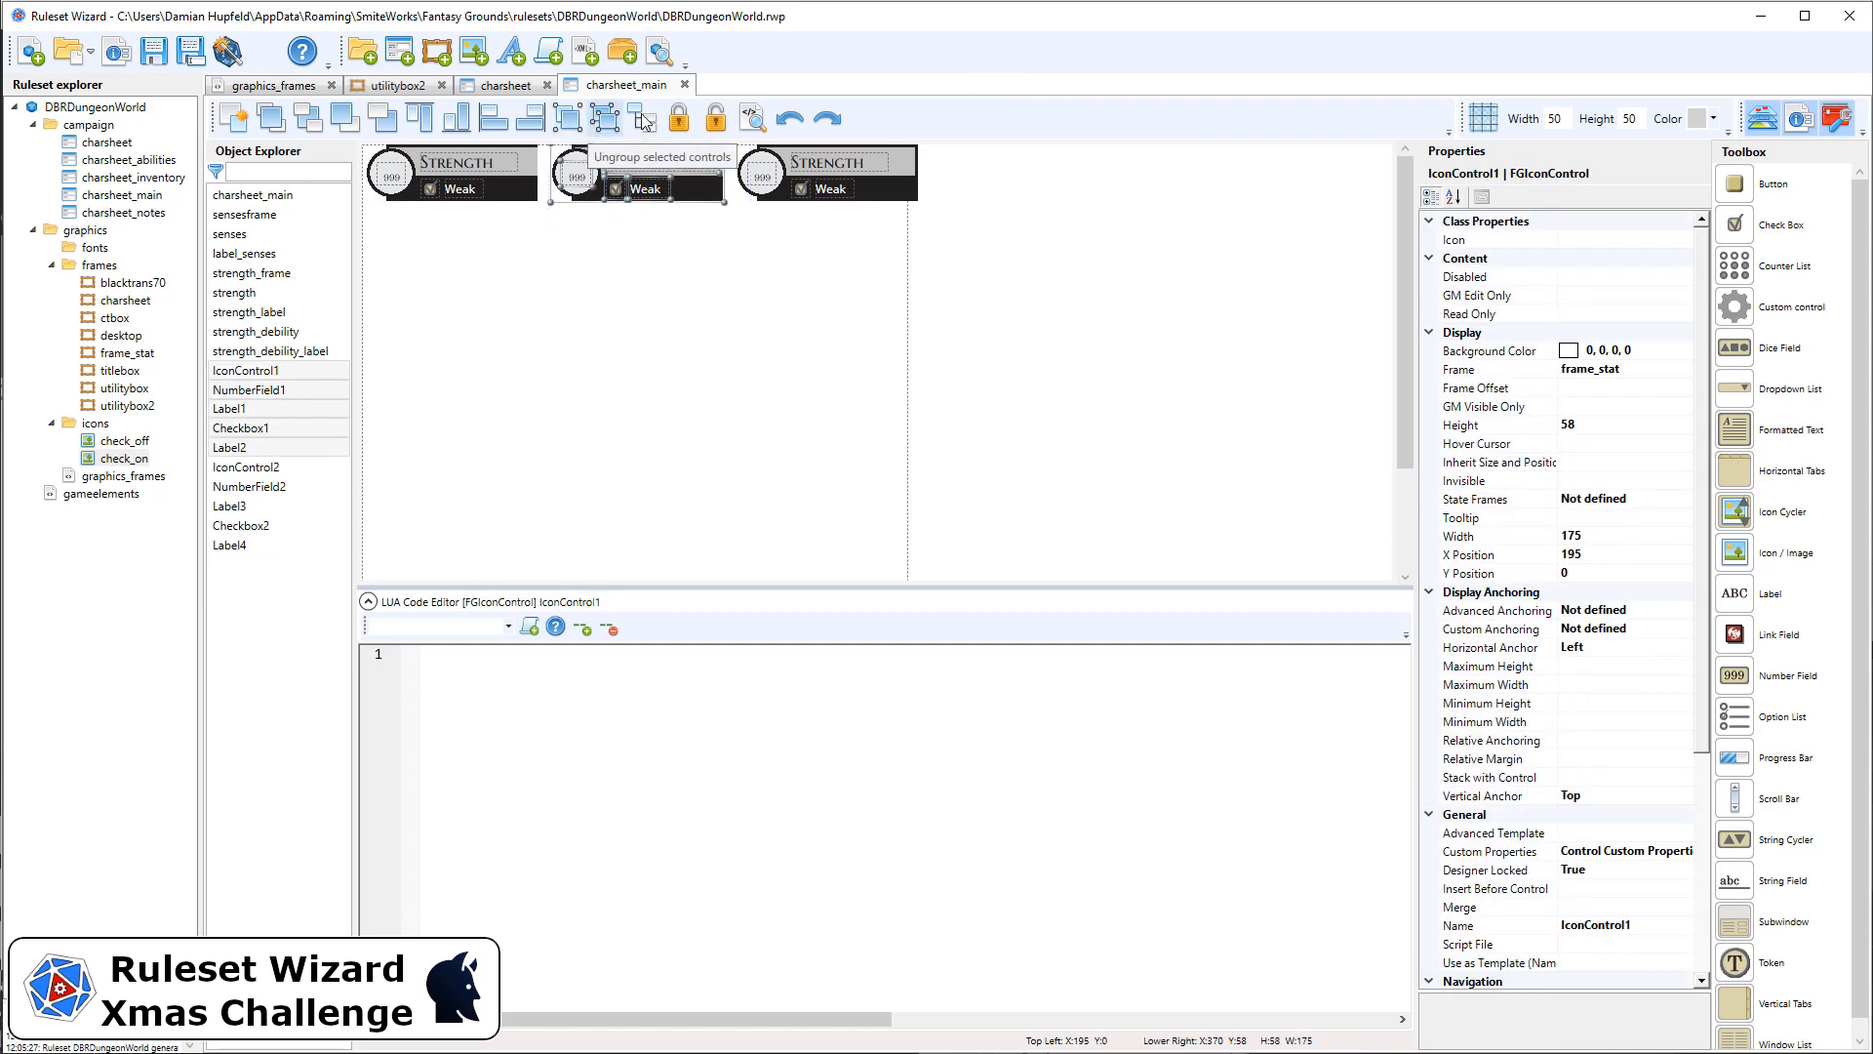
click(719, 118)
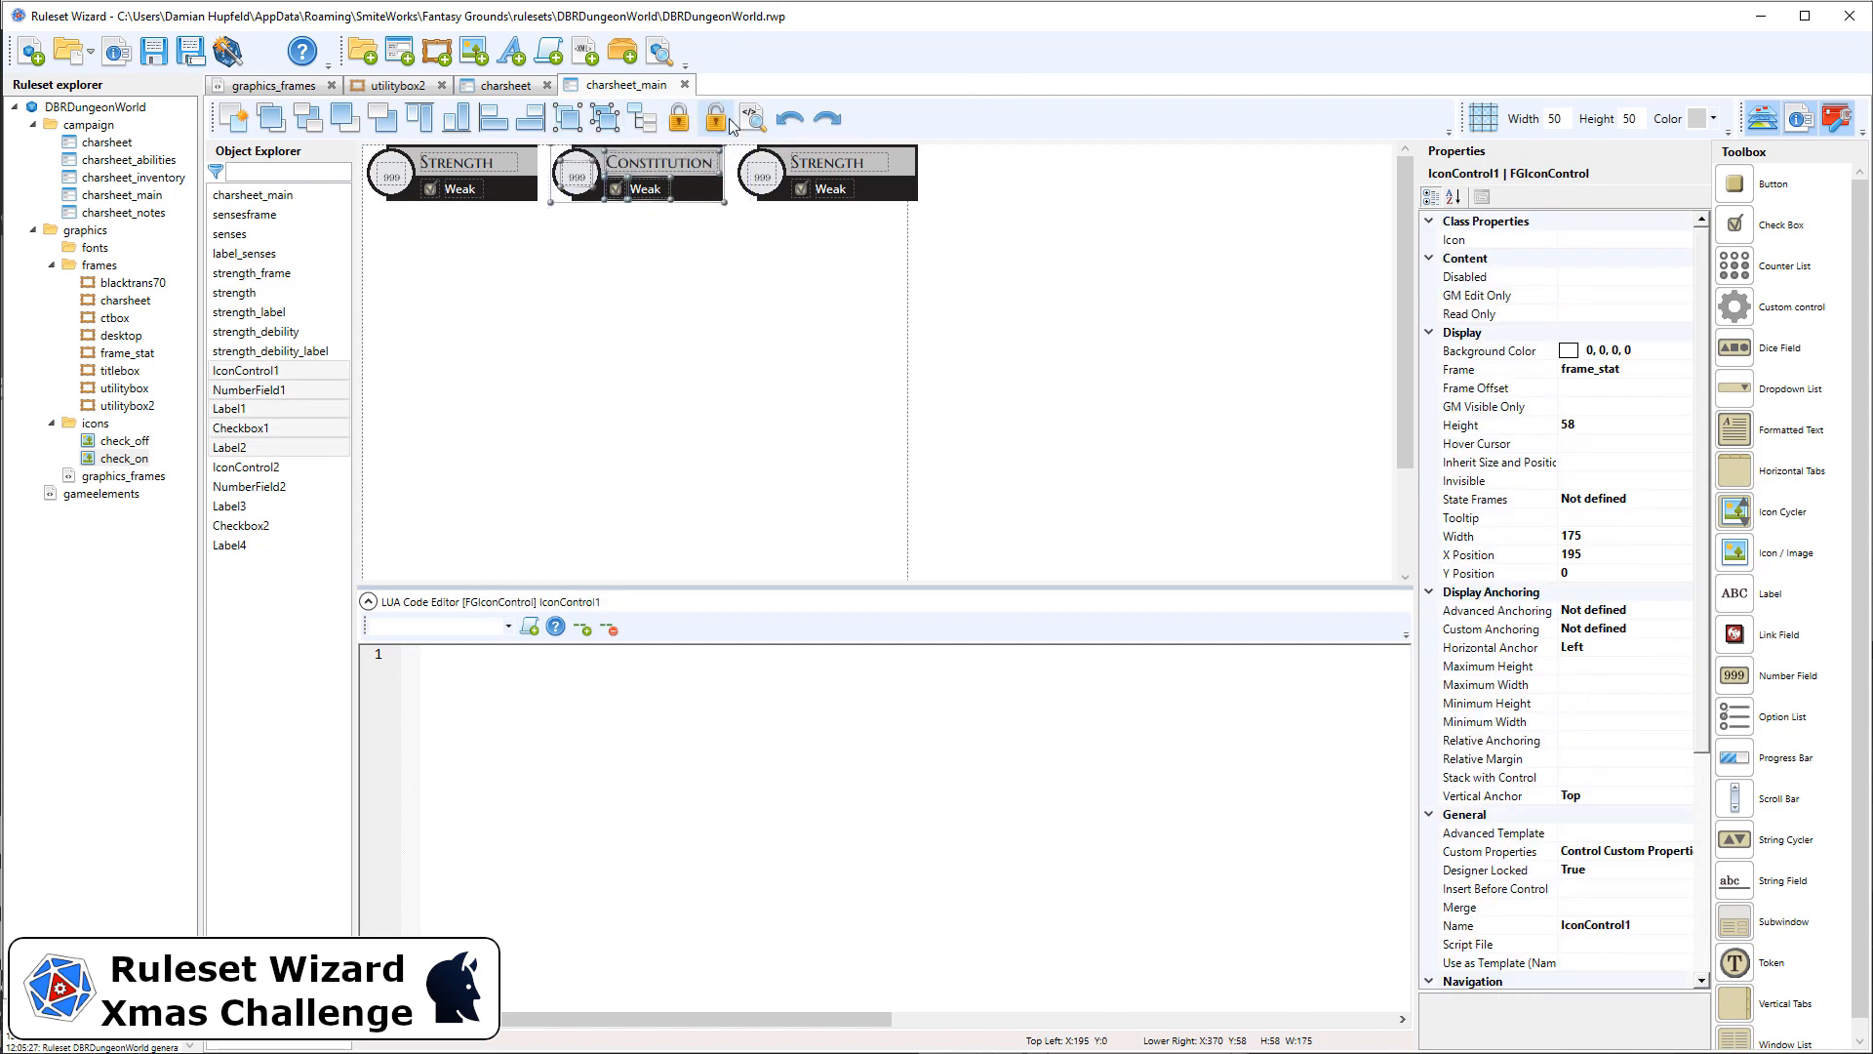
click(771, 302)
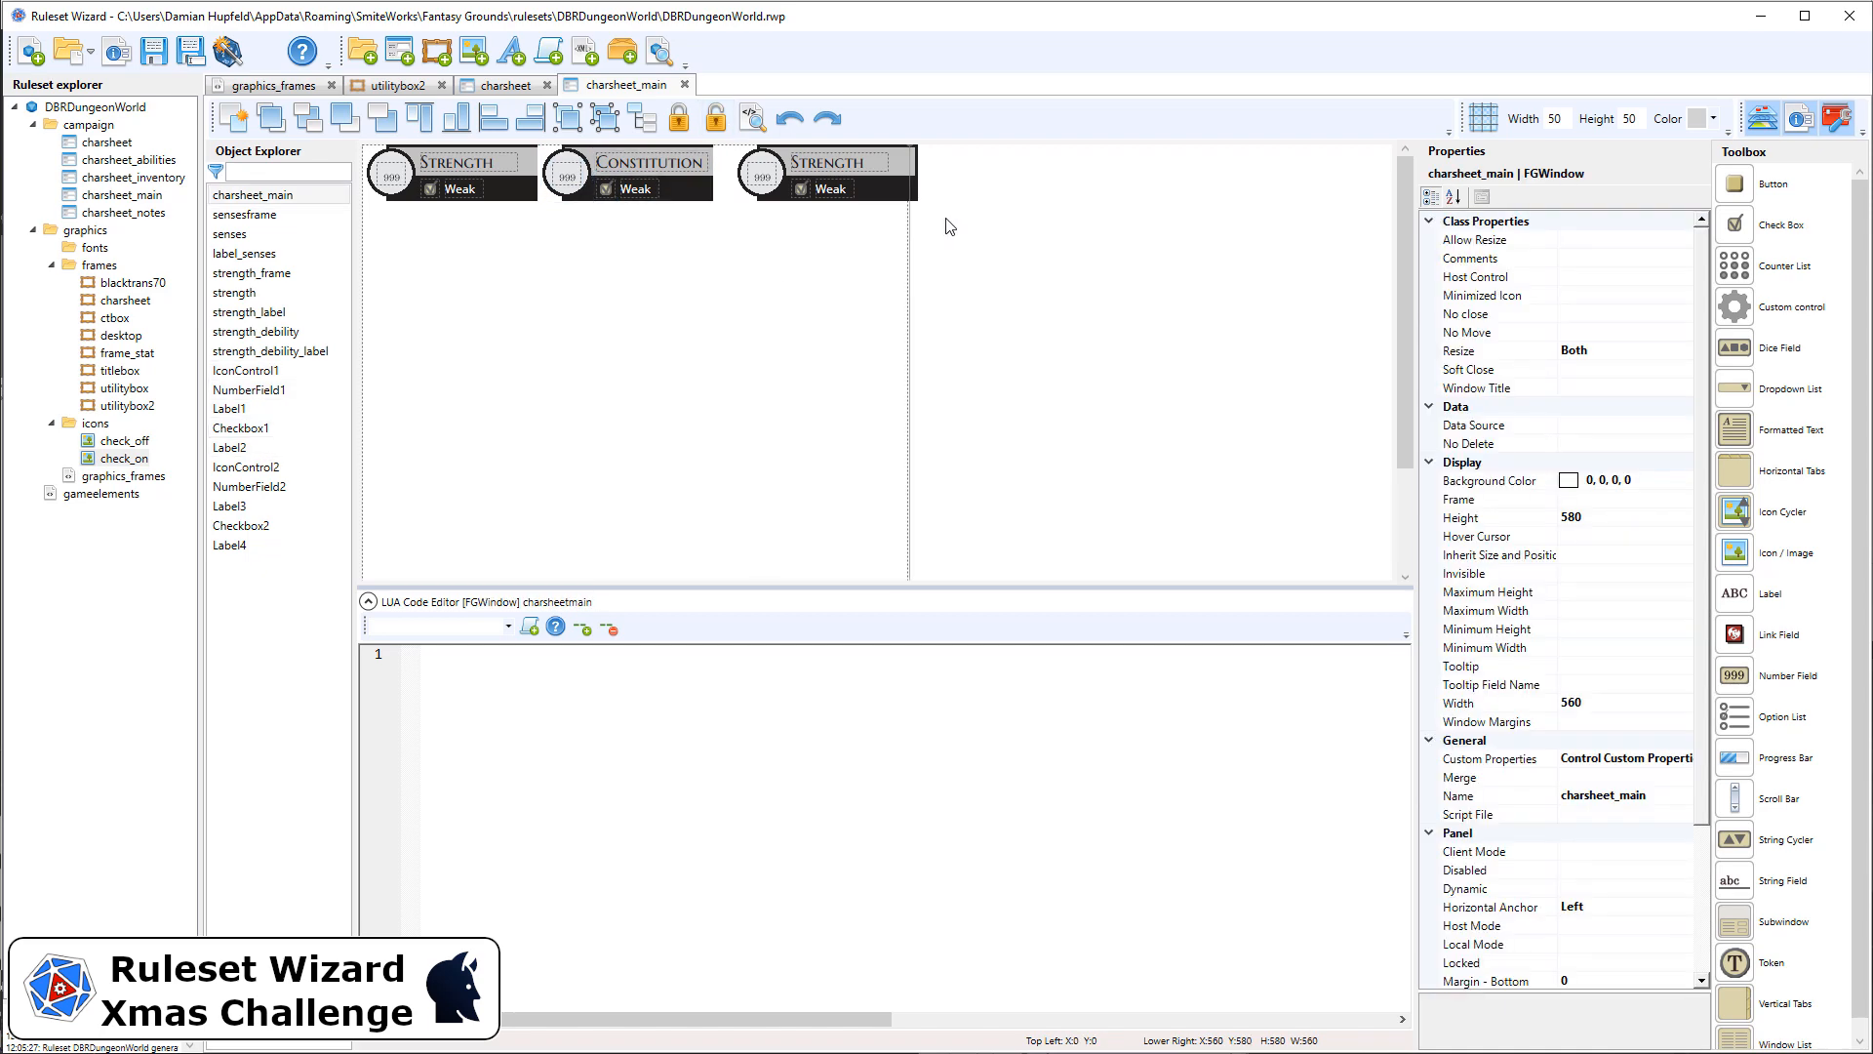
Set the width of the third stat box's frame, IconControl2, to 175
drag(1002, 226, 711, 145)
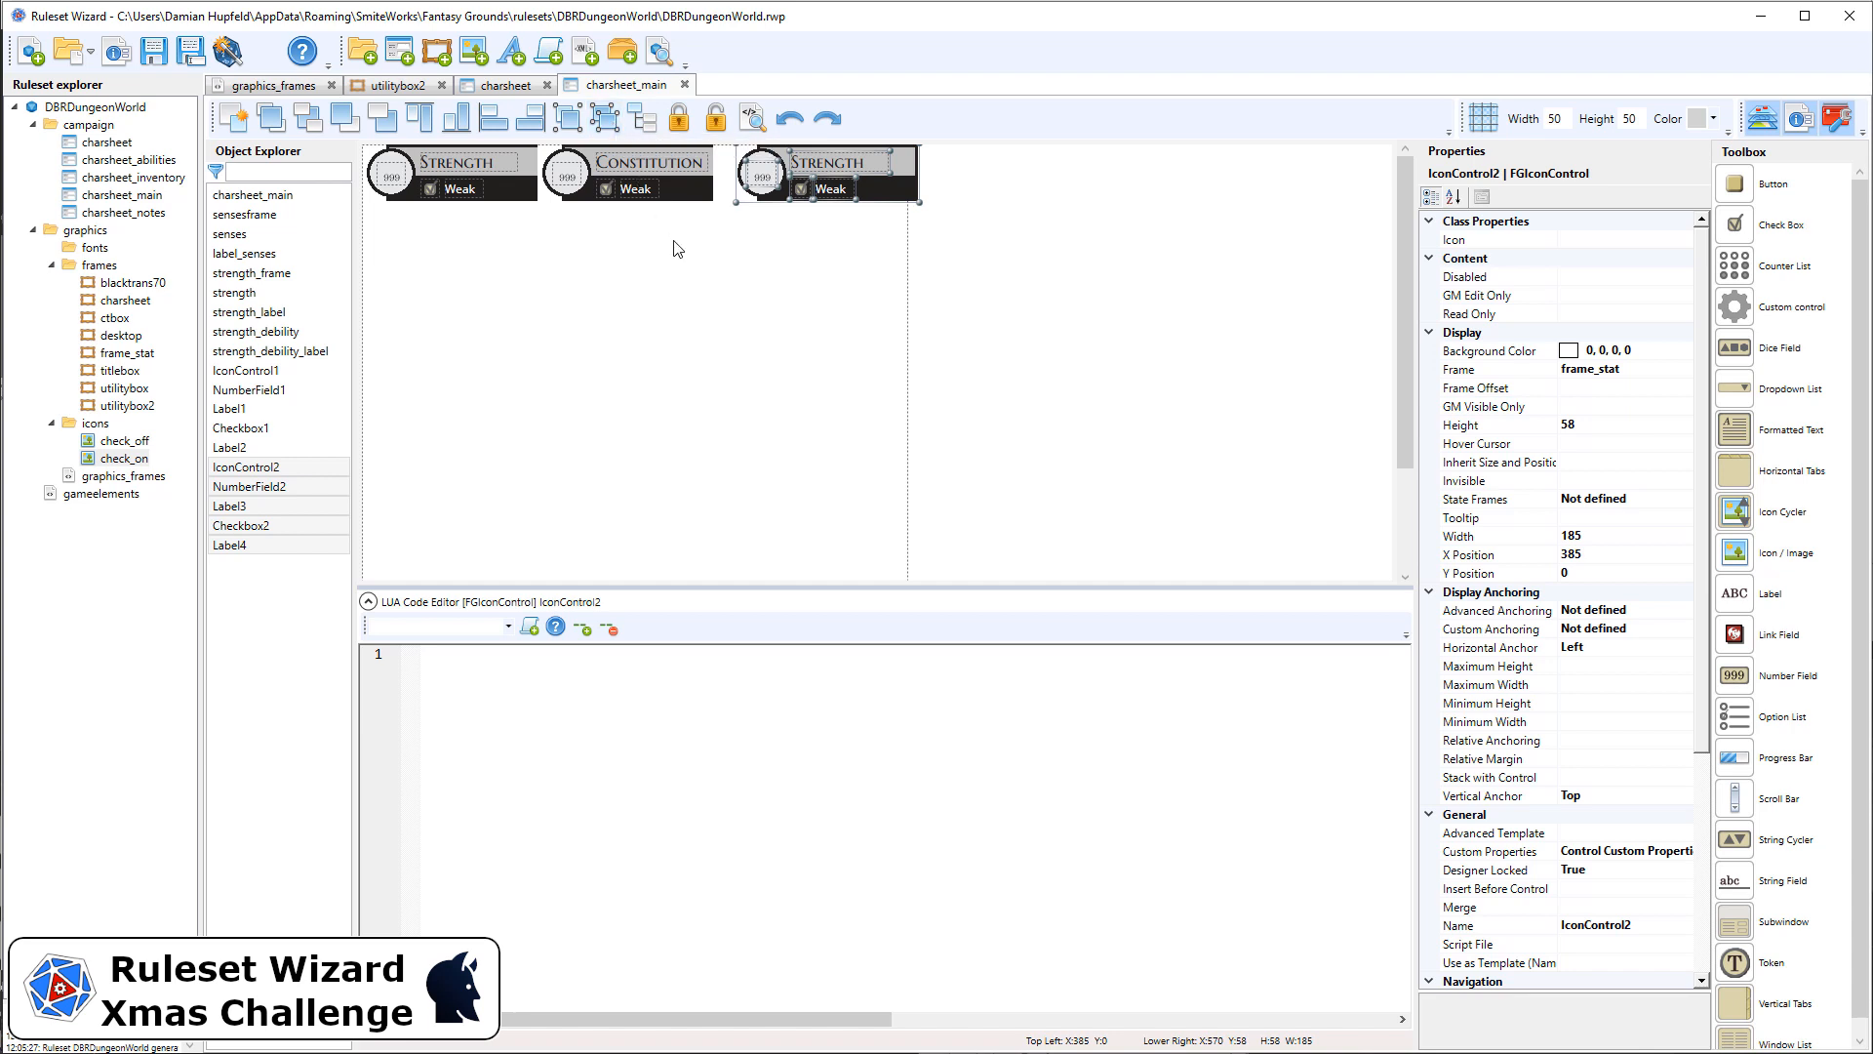
key(Escape)
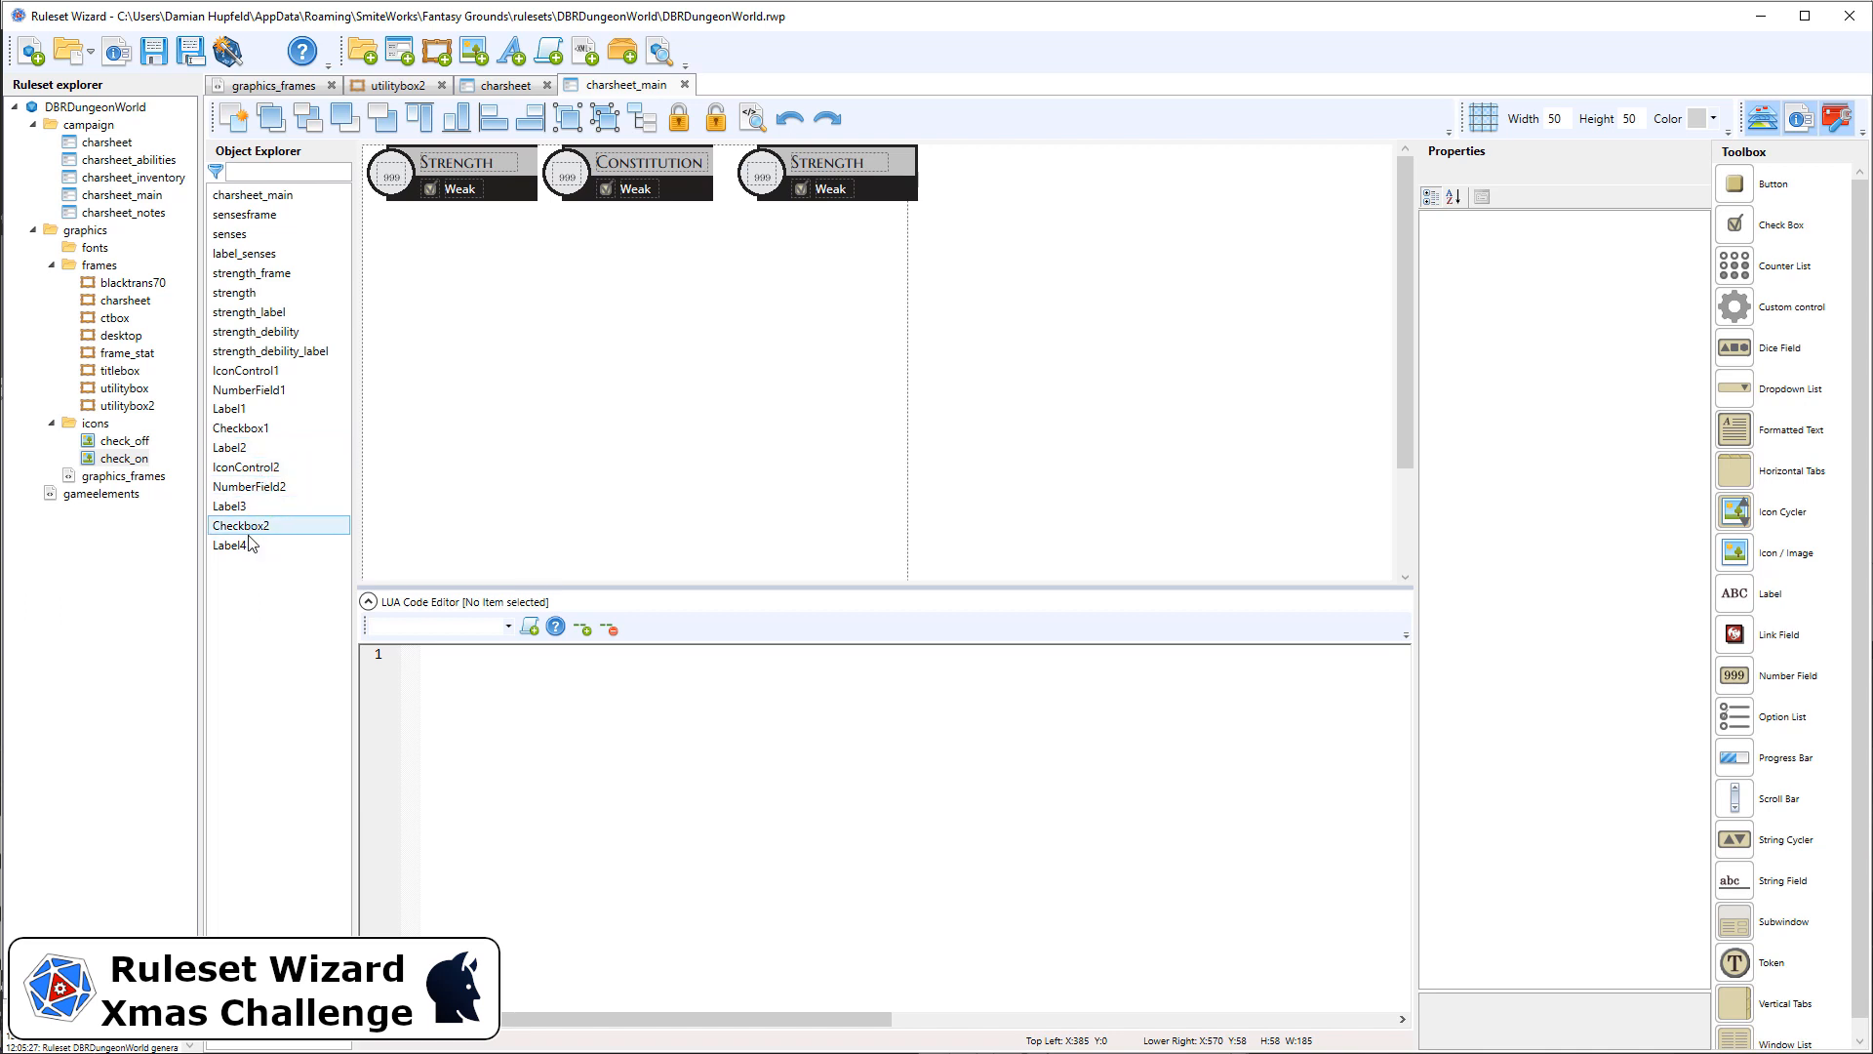
click(254, 469)
click(1647, 538)
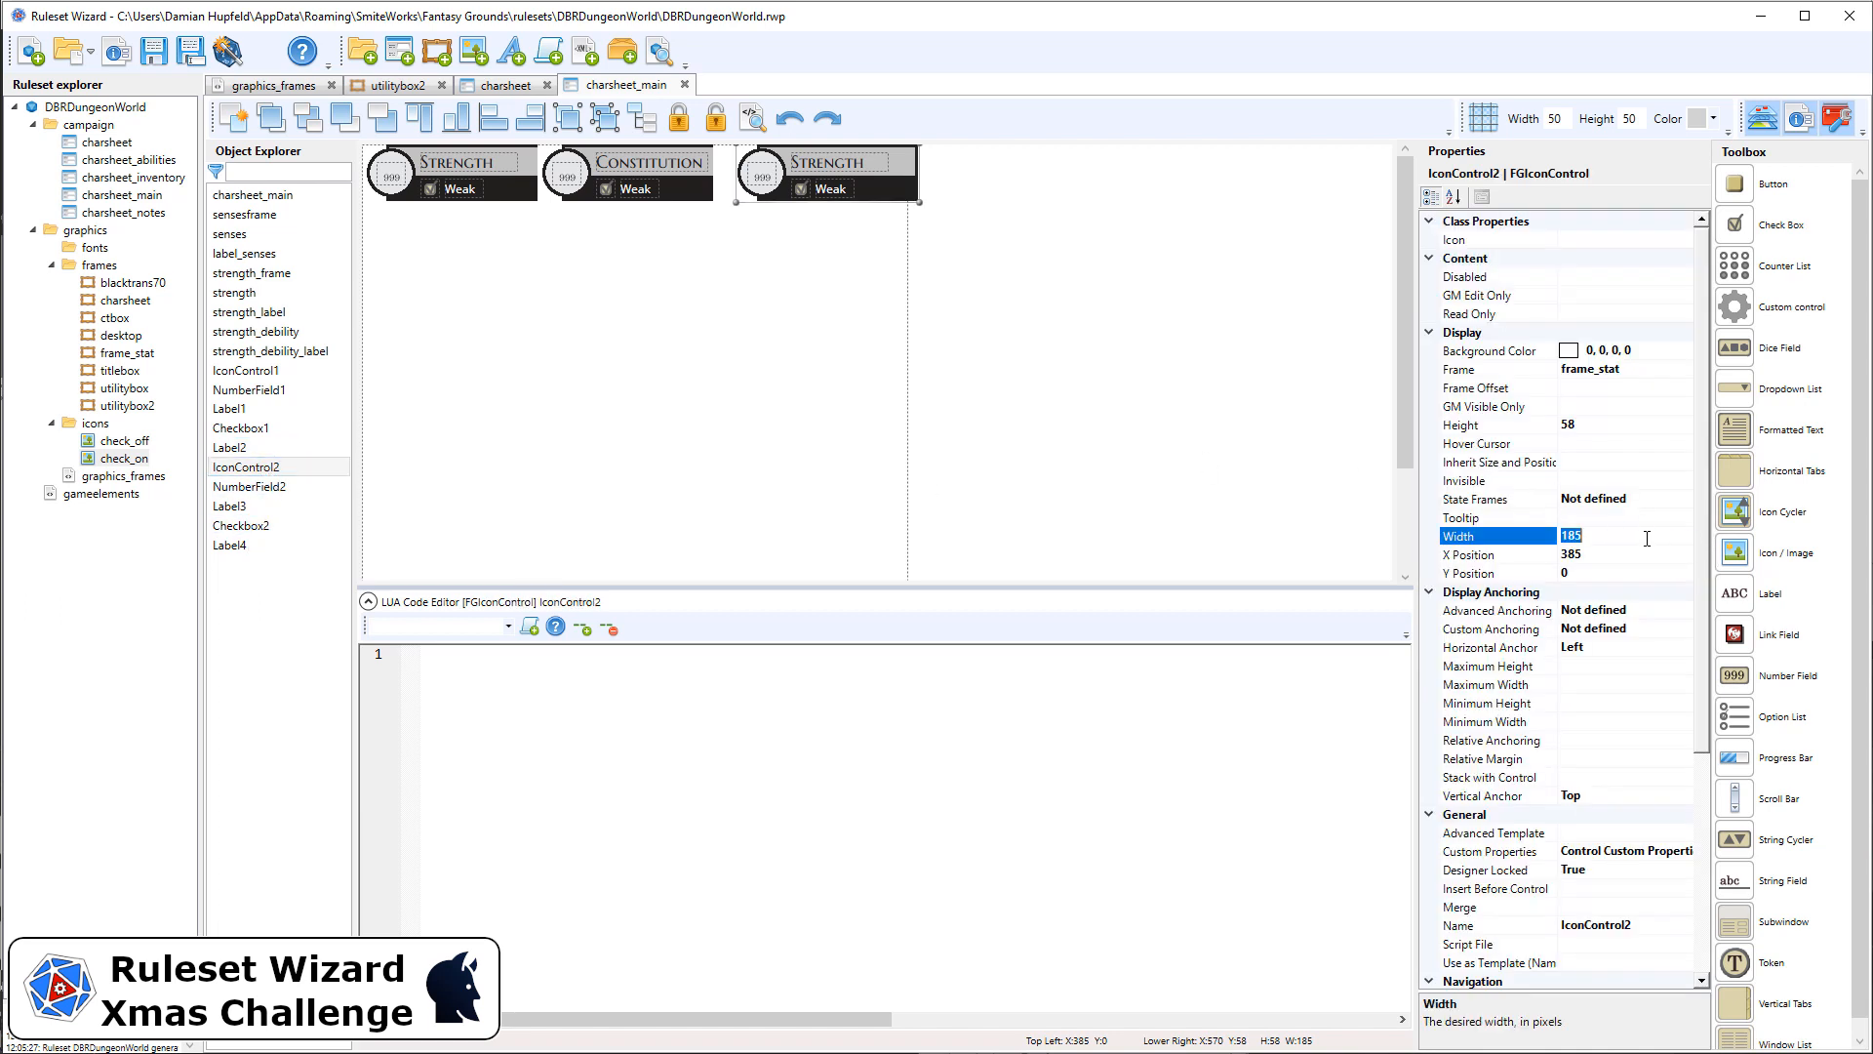
text(1)
key(Return)
Unlock the third stat box and move it beside the Constitution box, then lock the controls of all three boxes
drag(1029, 279, 728, 130)
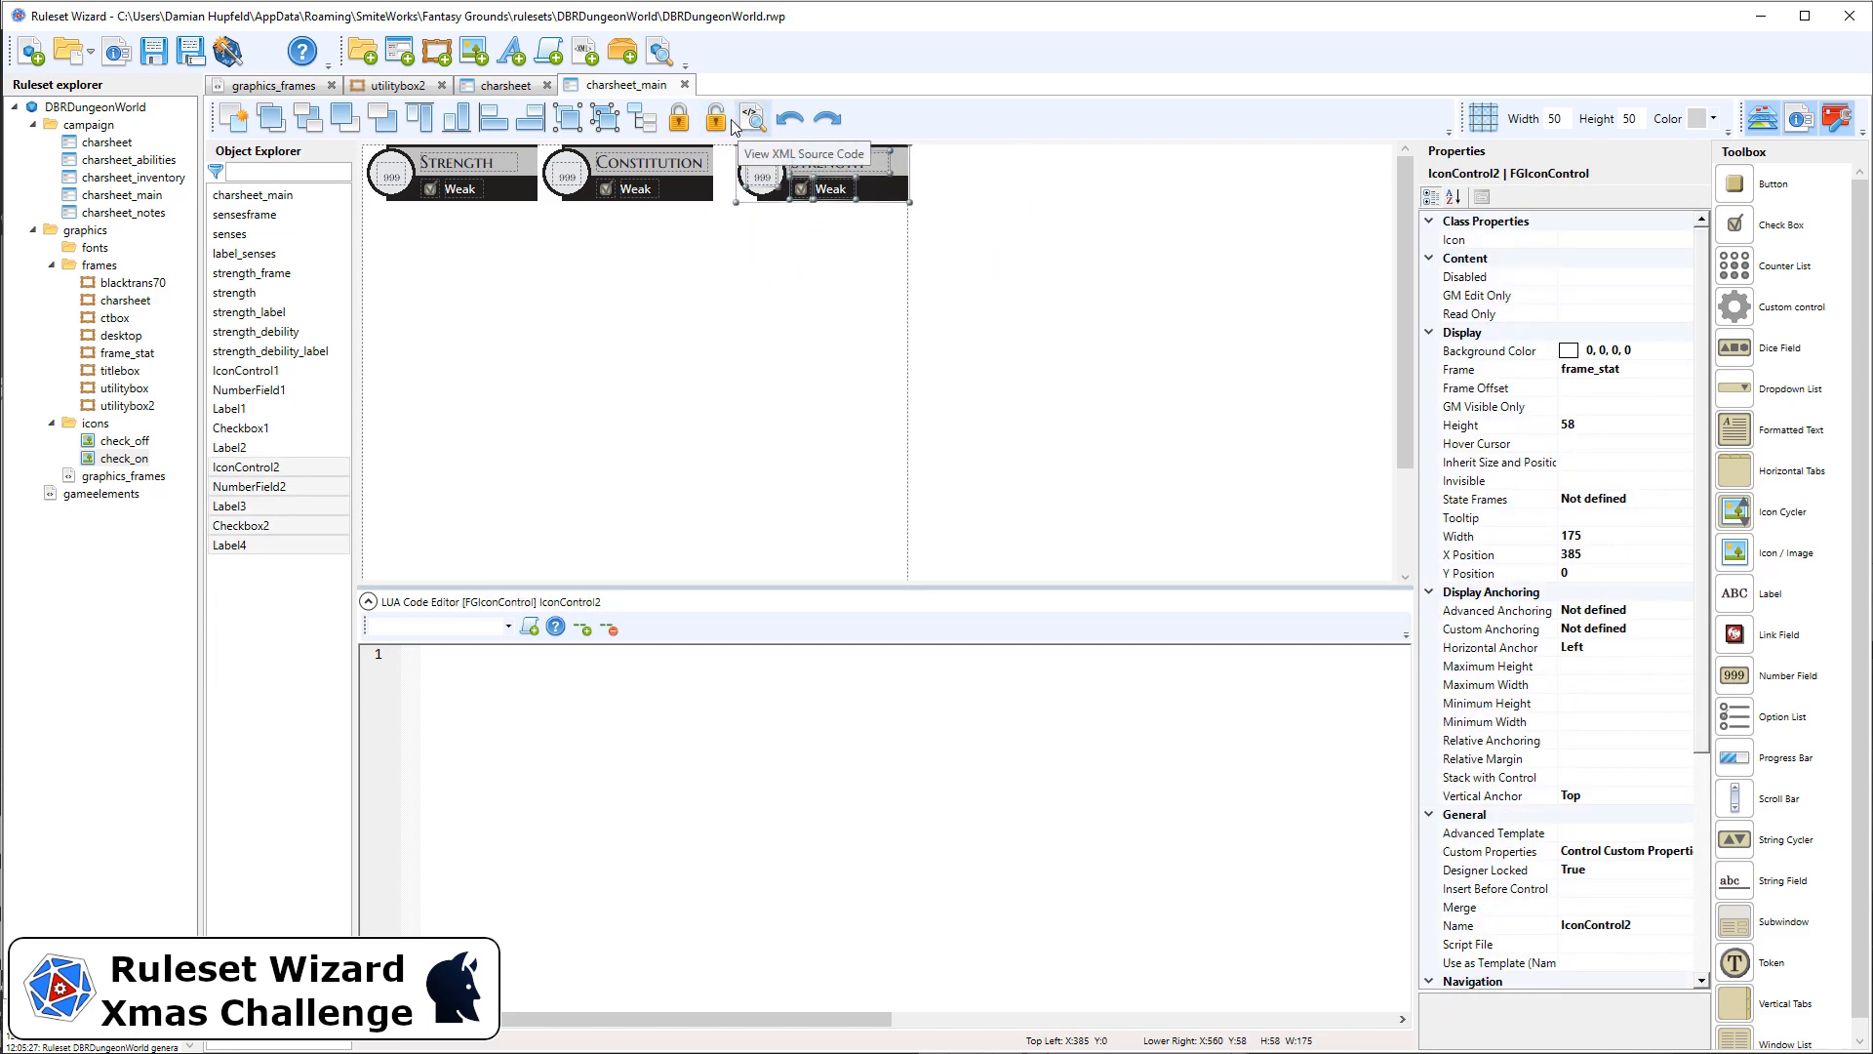
click(786, 125)
click(786, 125)
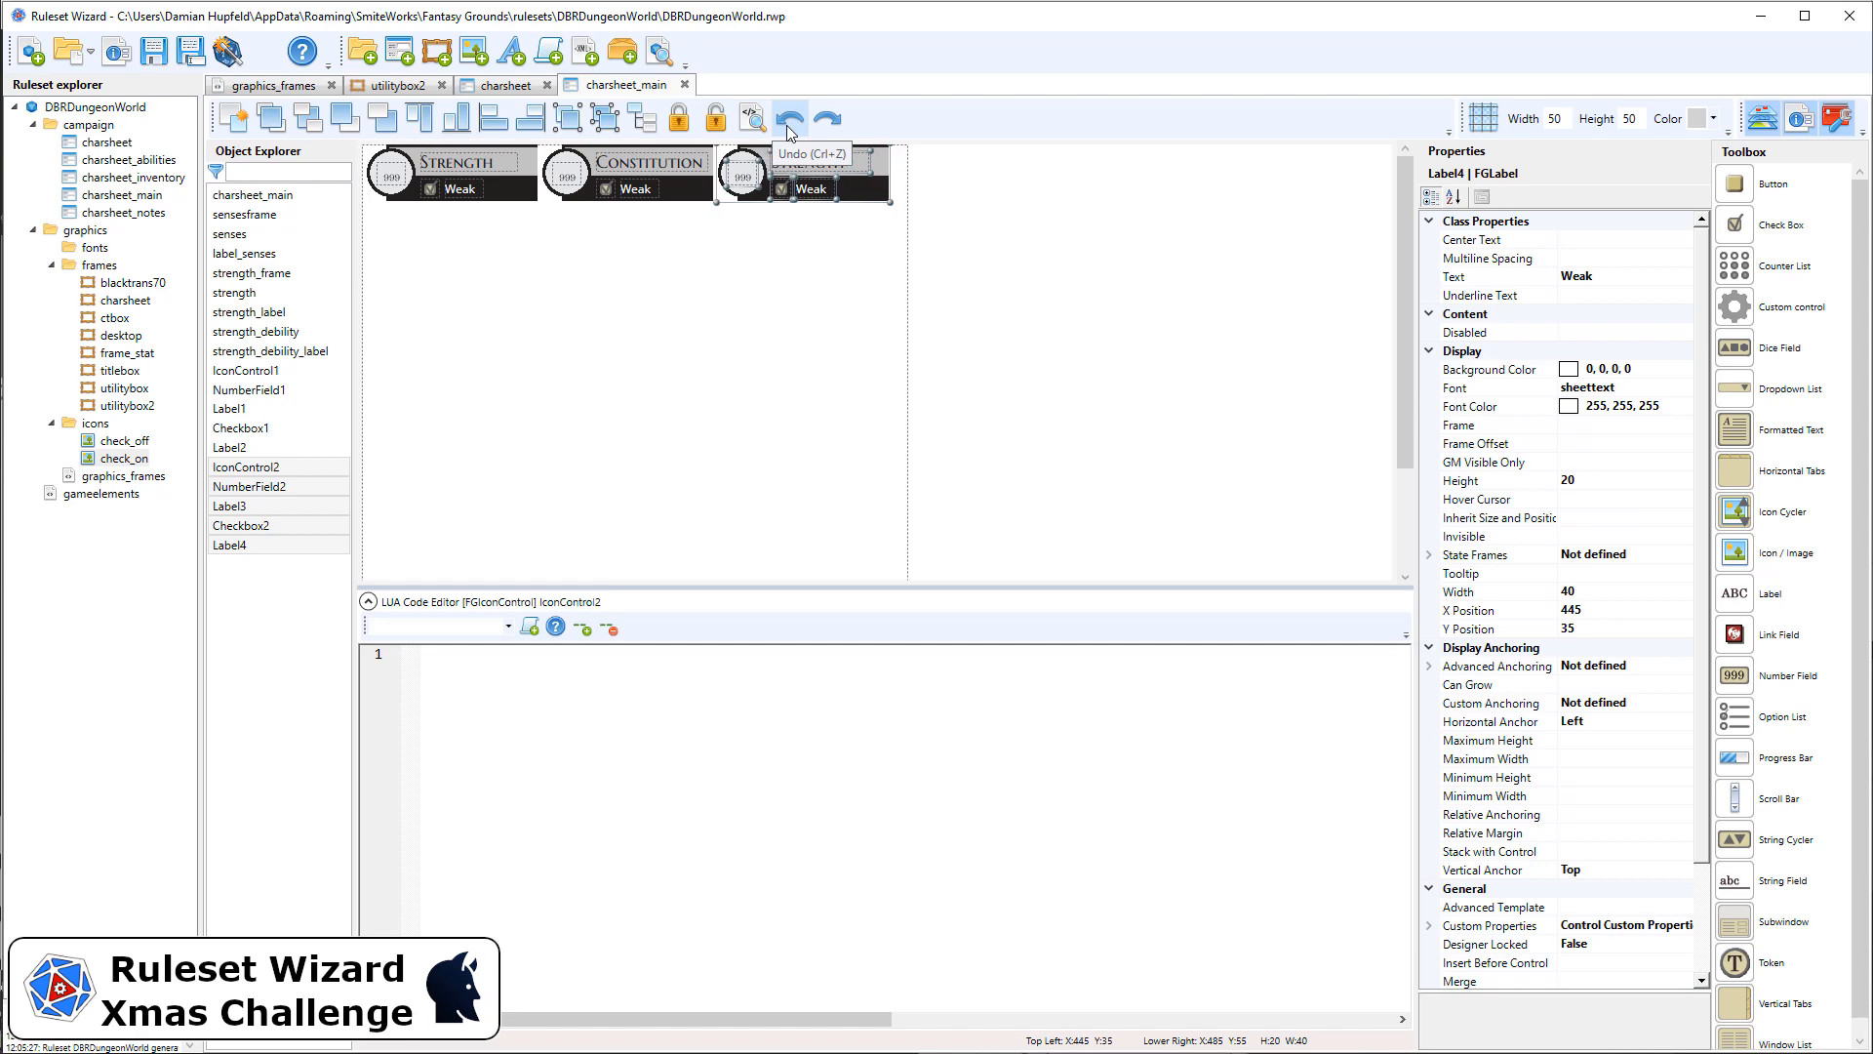
click(820, 294)
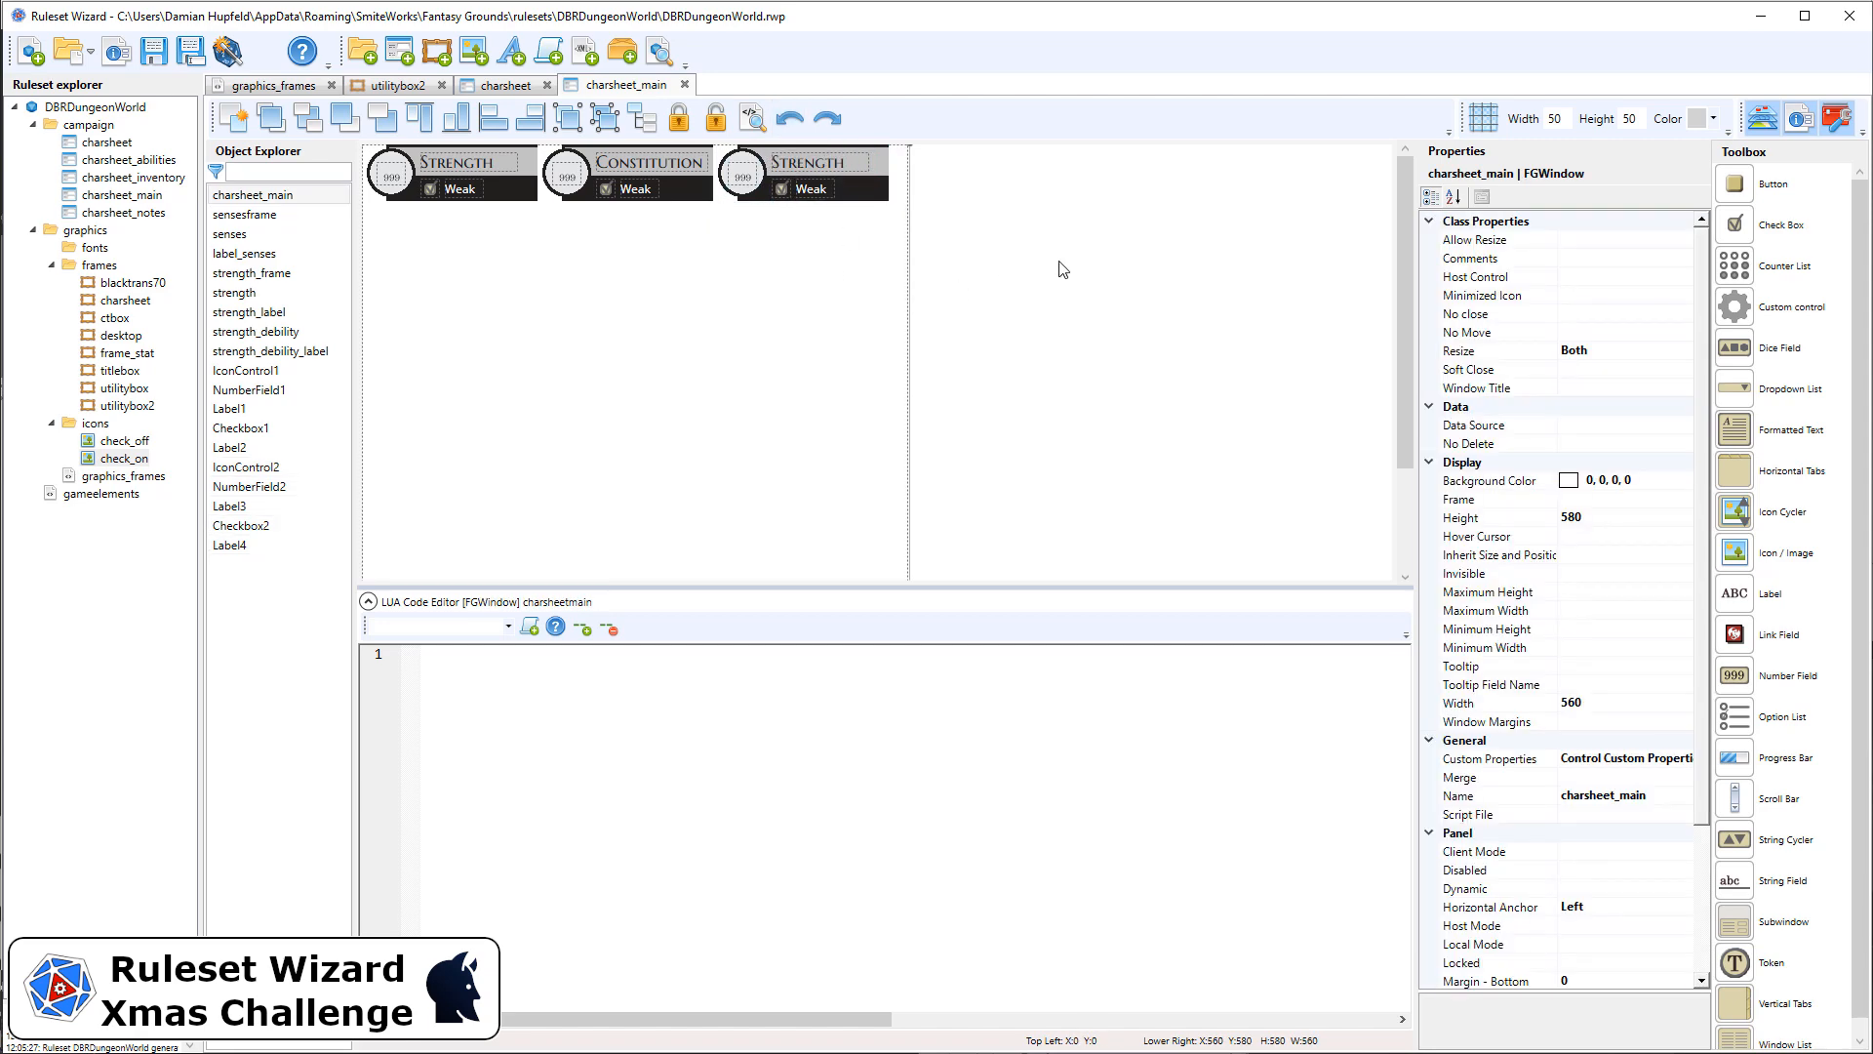
drag(1058, 267, 495, 144)
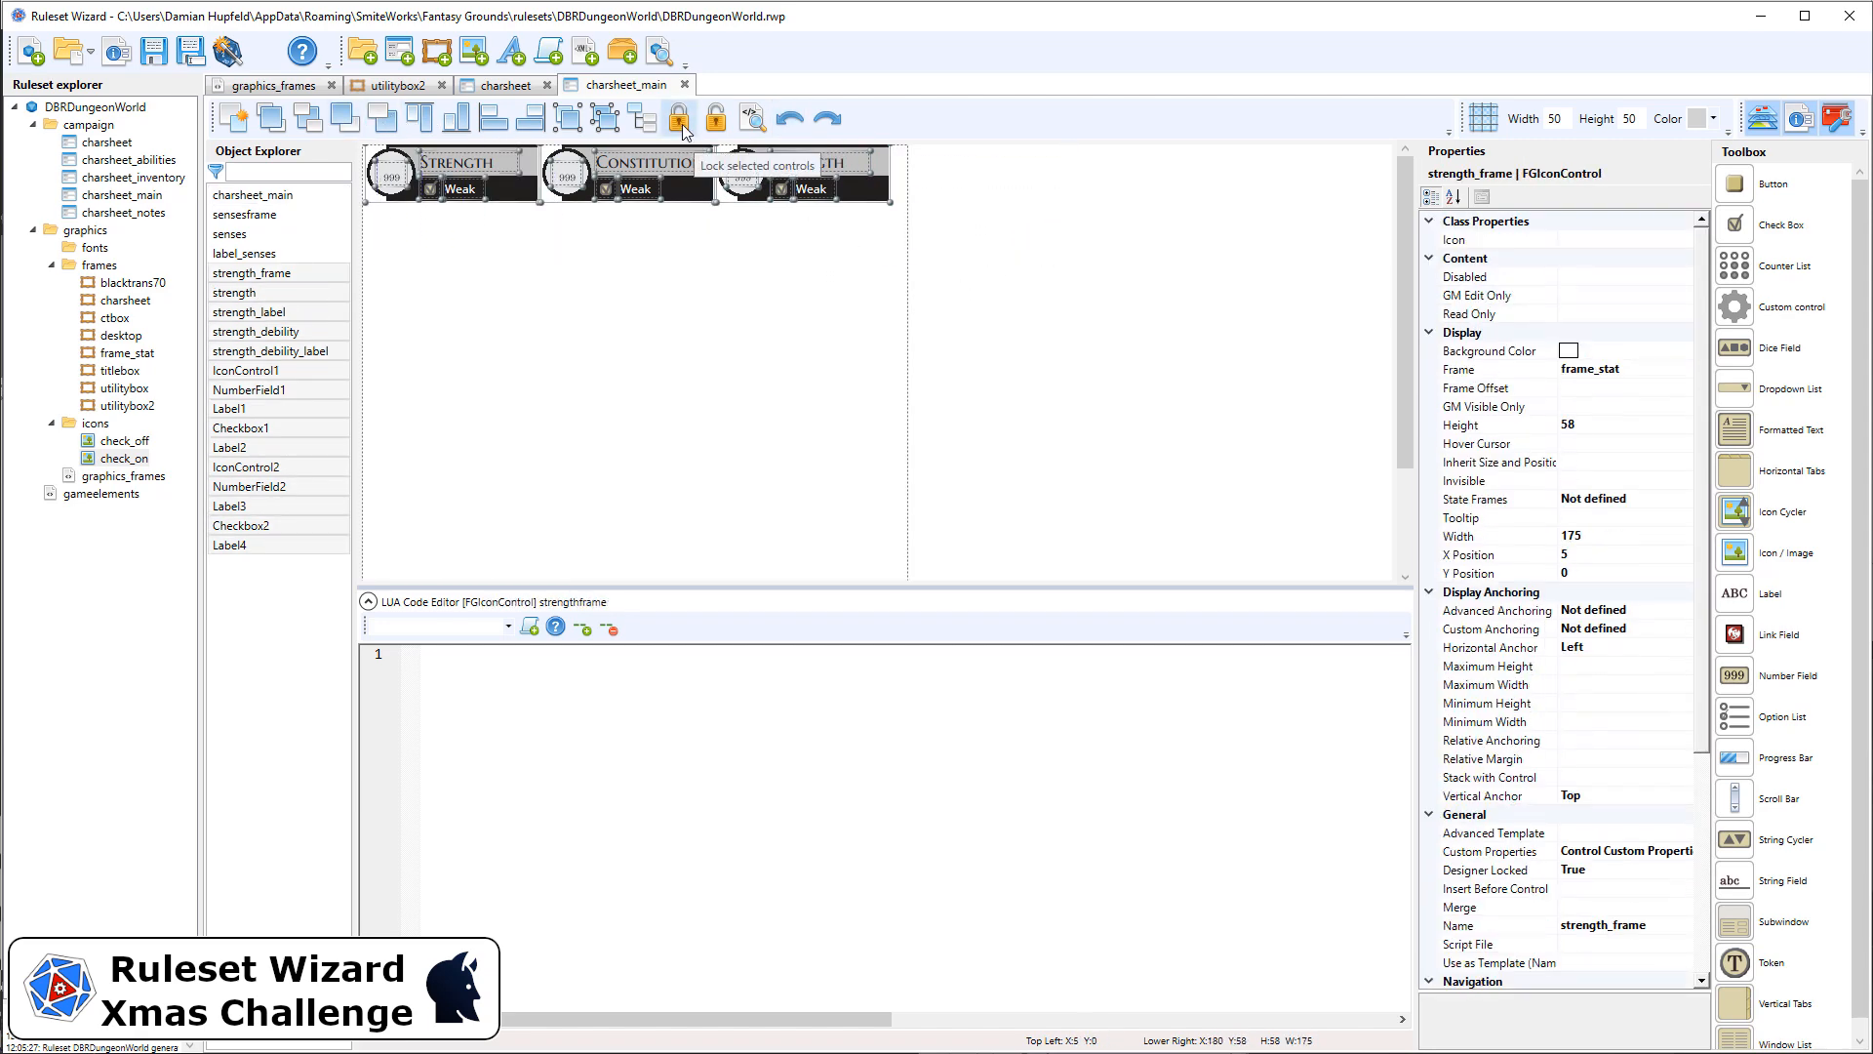
click(770, 220)
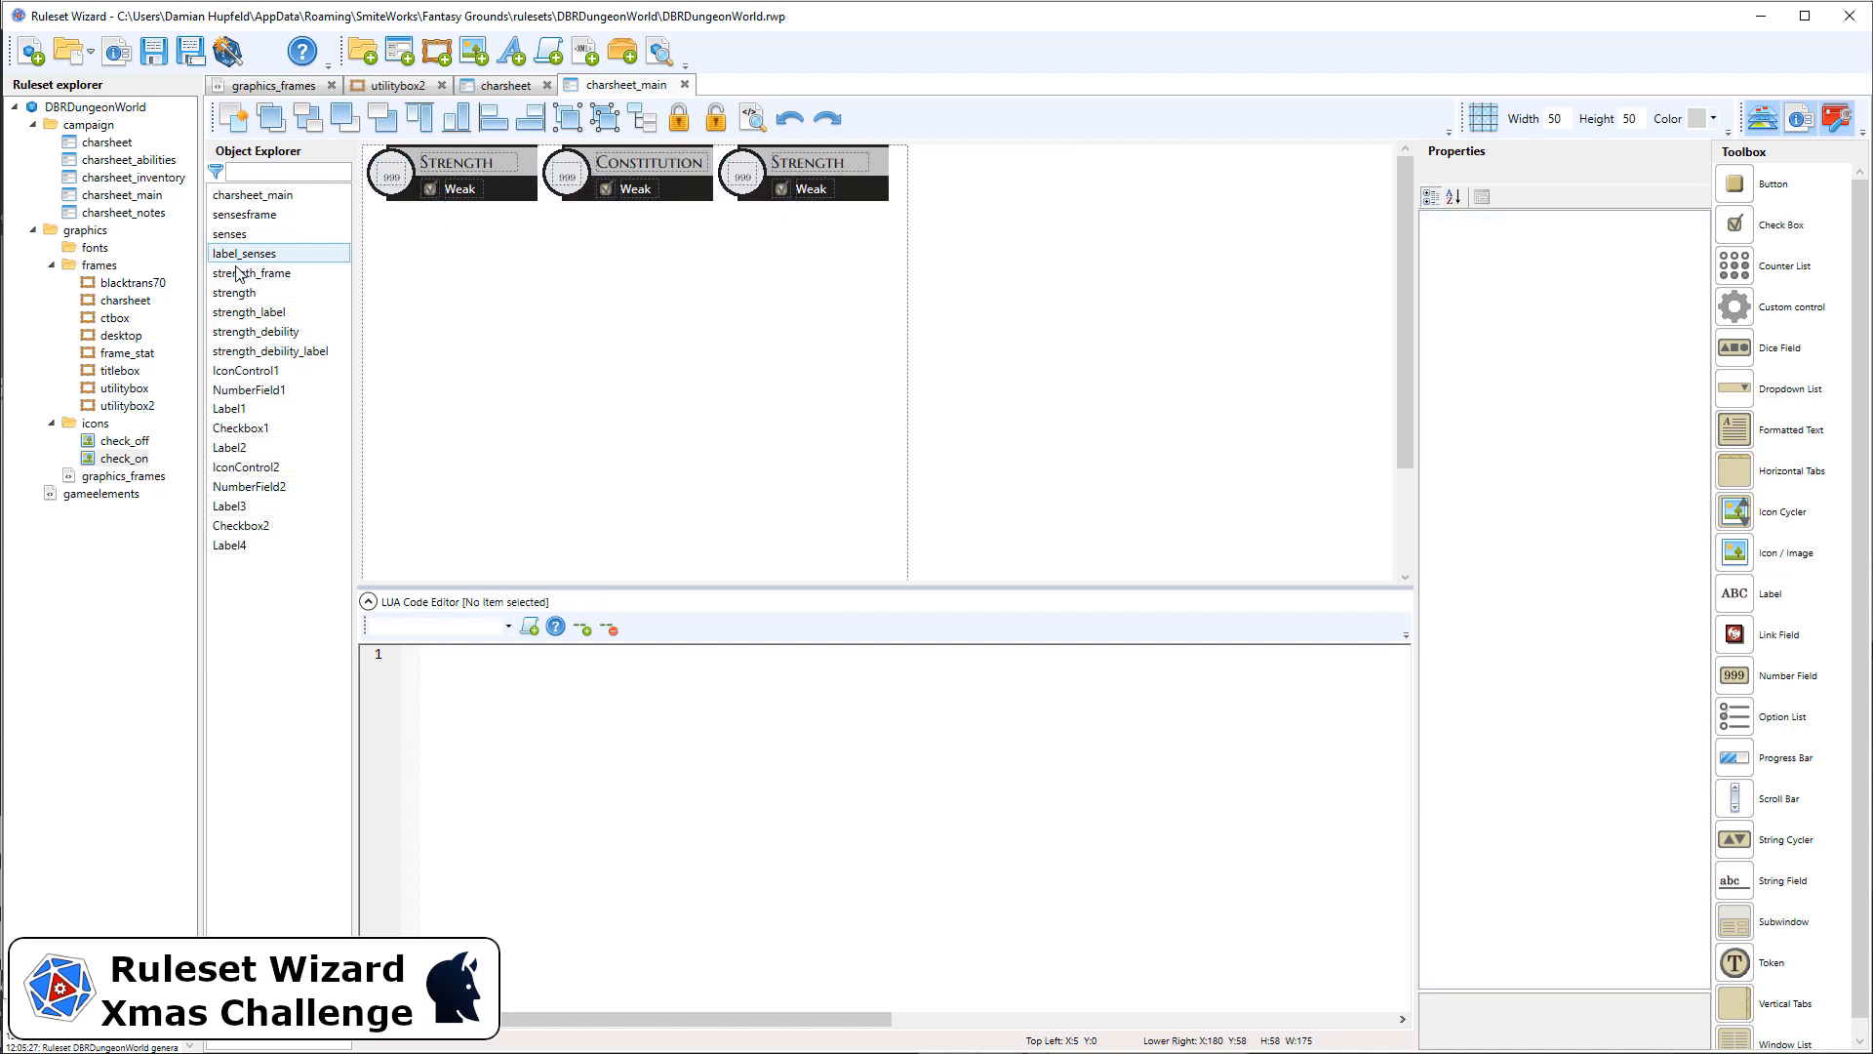
Open the frame_stat frame definition and set its frame offset to 60,3,3,25
double_click(136, 354)
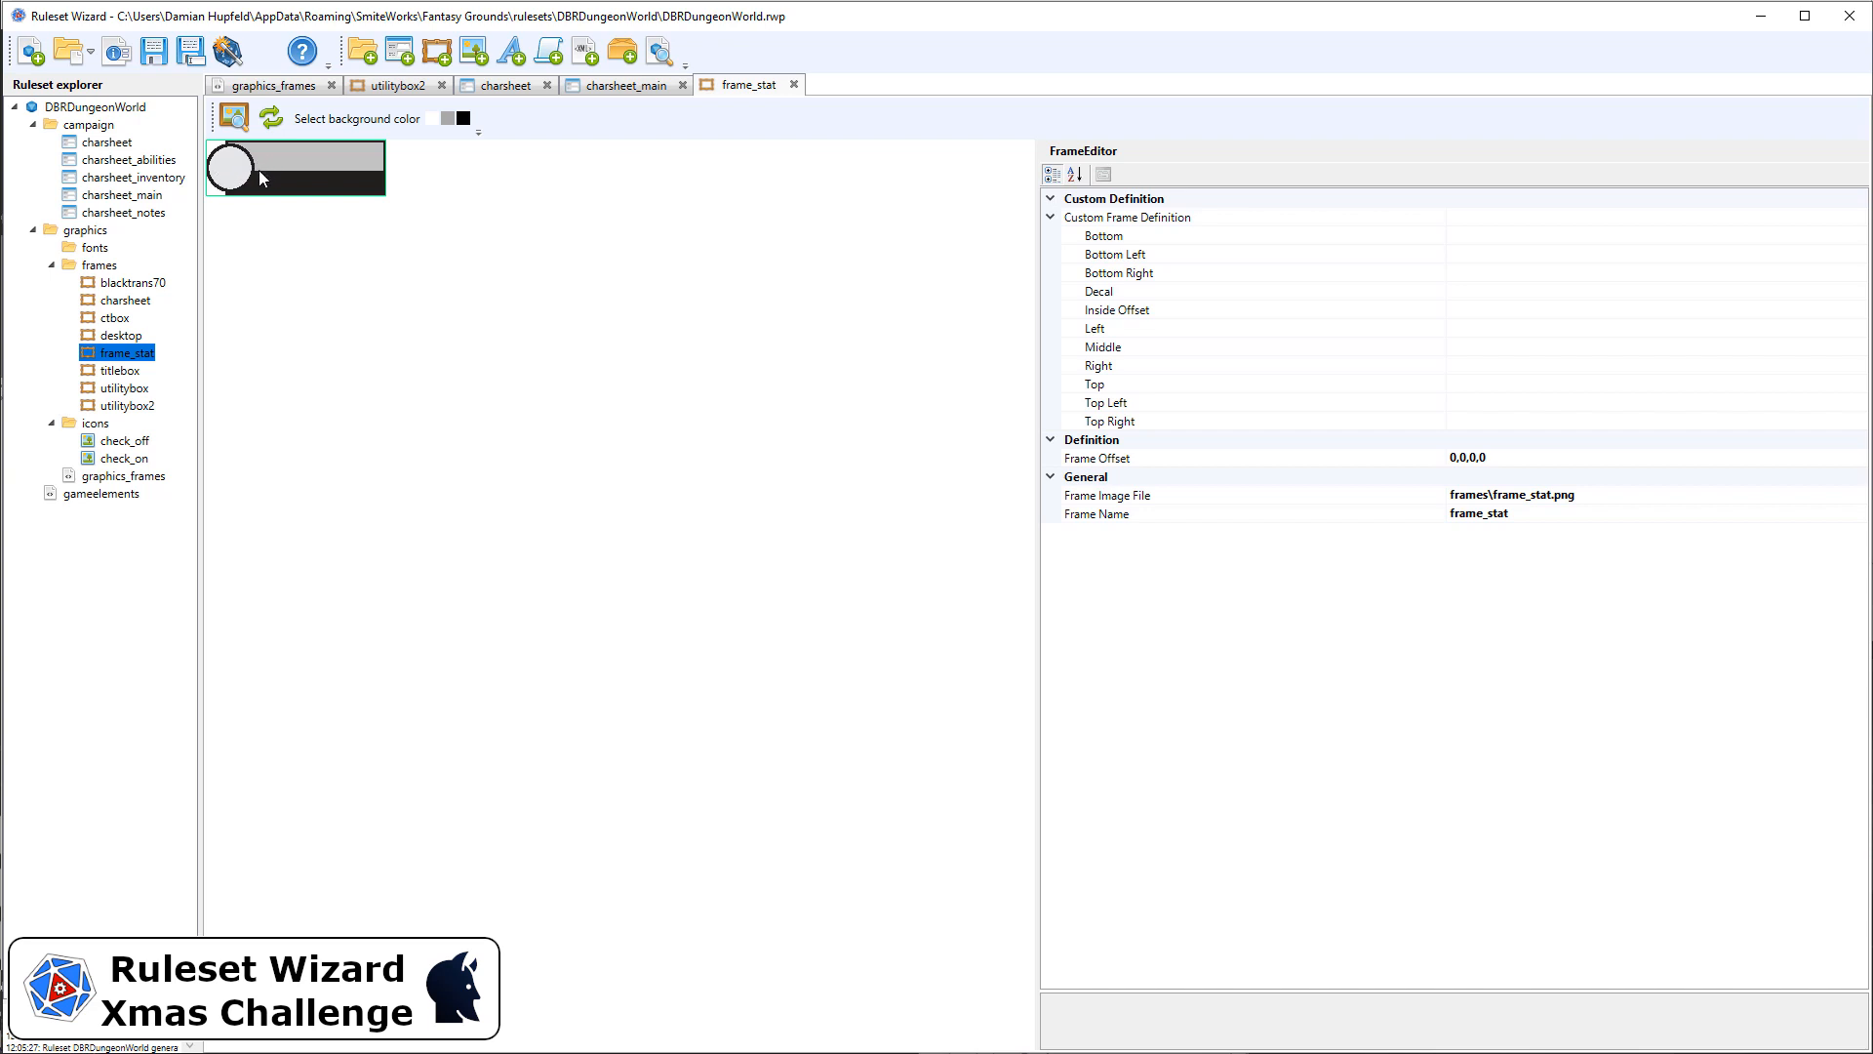
click(1452, 458)
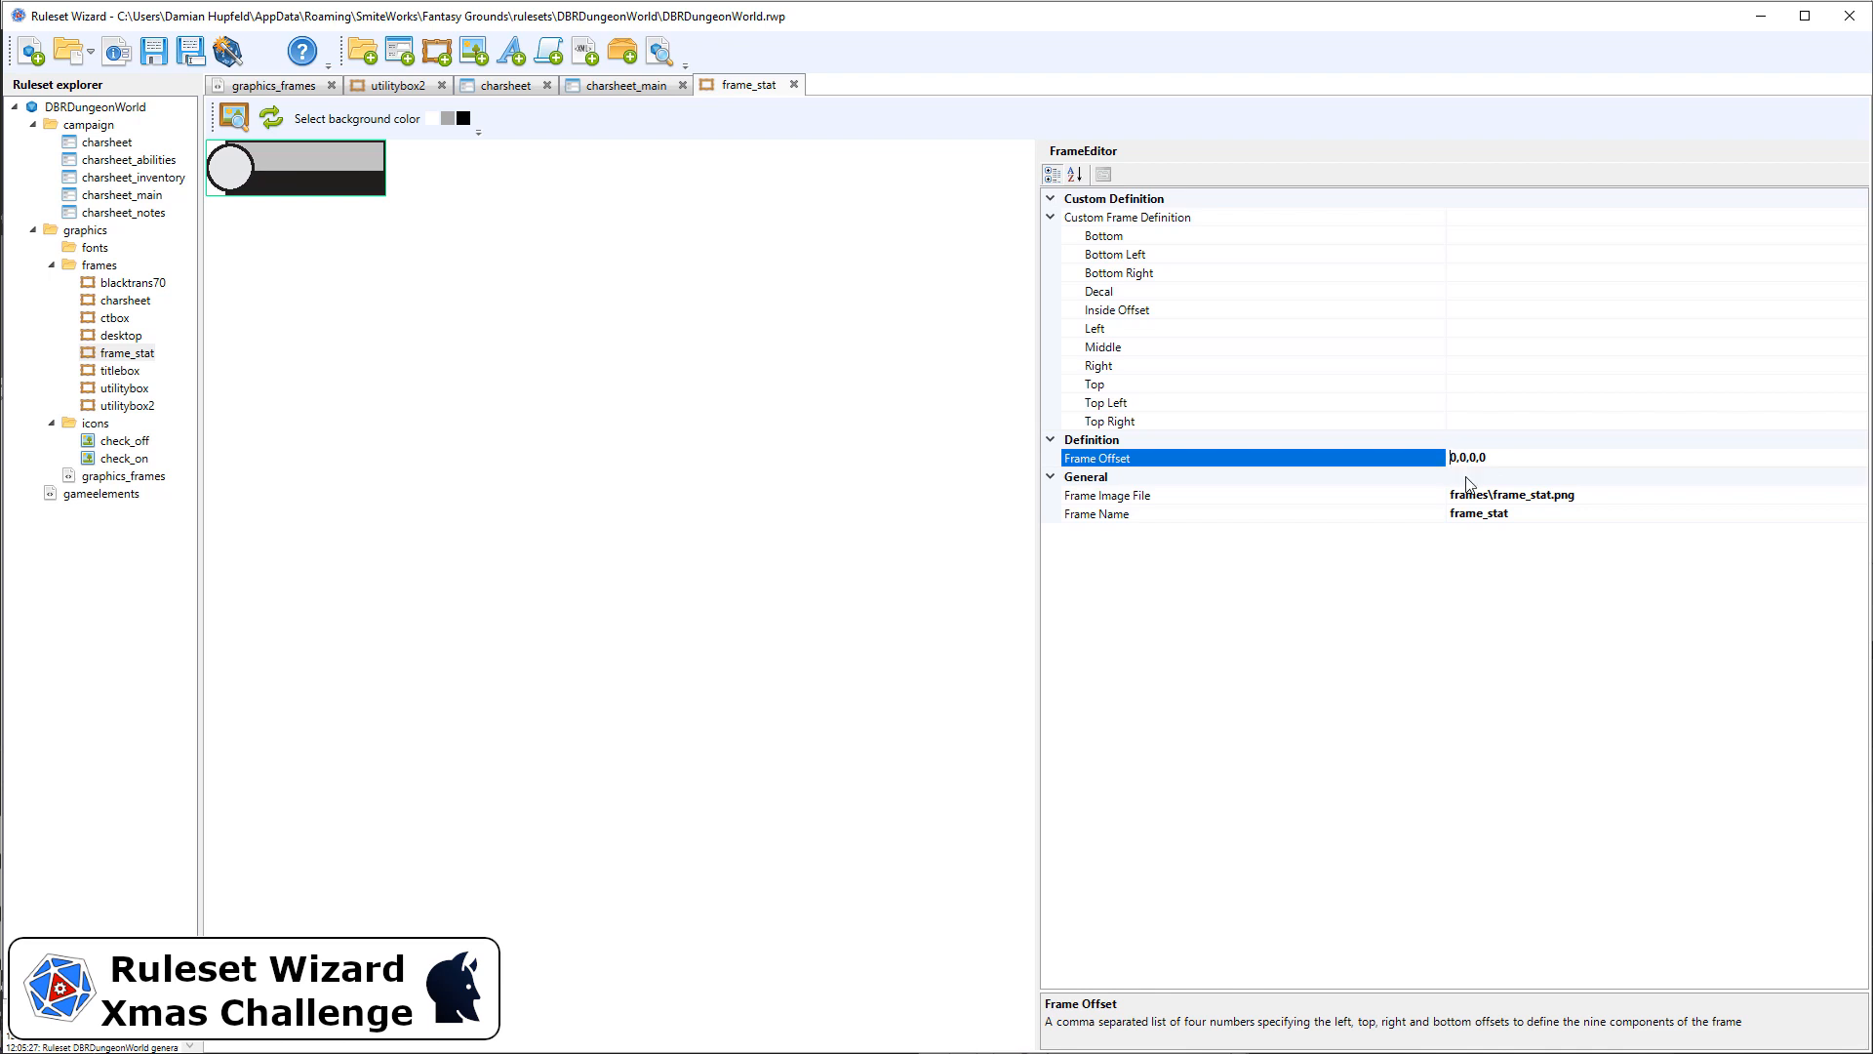
text(6)
key(Delete)
text(3,3)
key(Right)
key(Return)
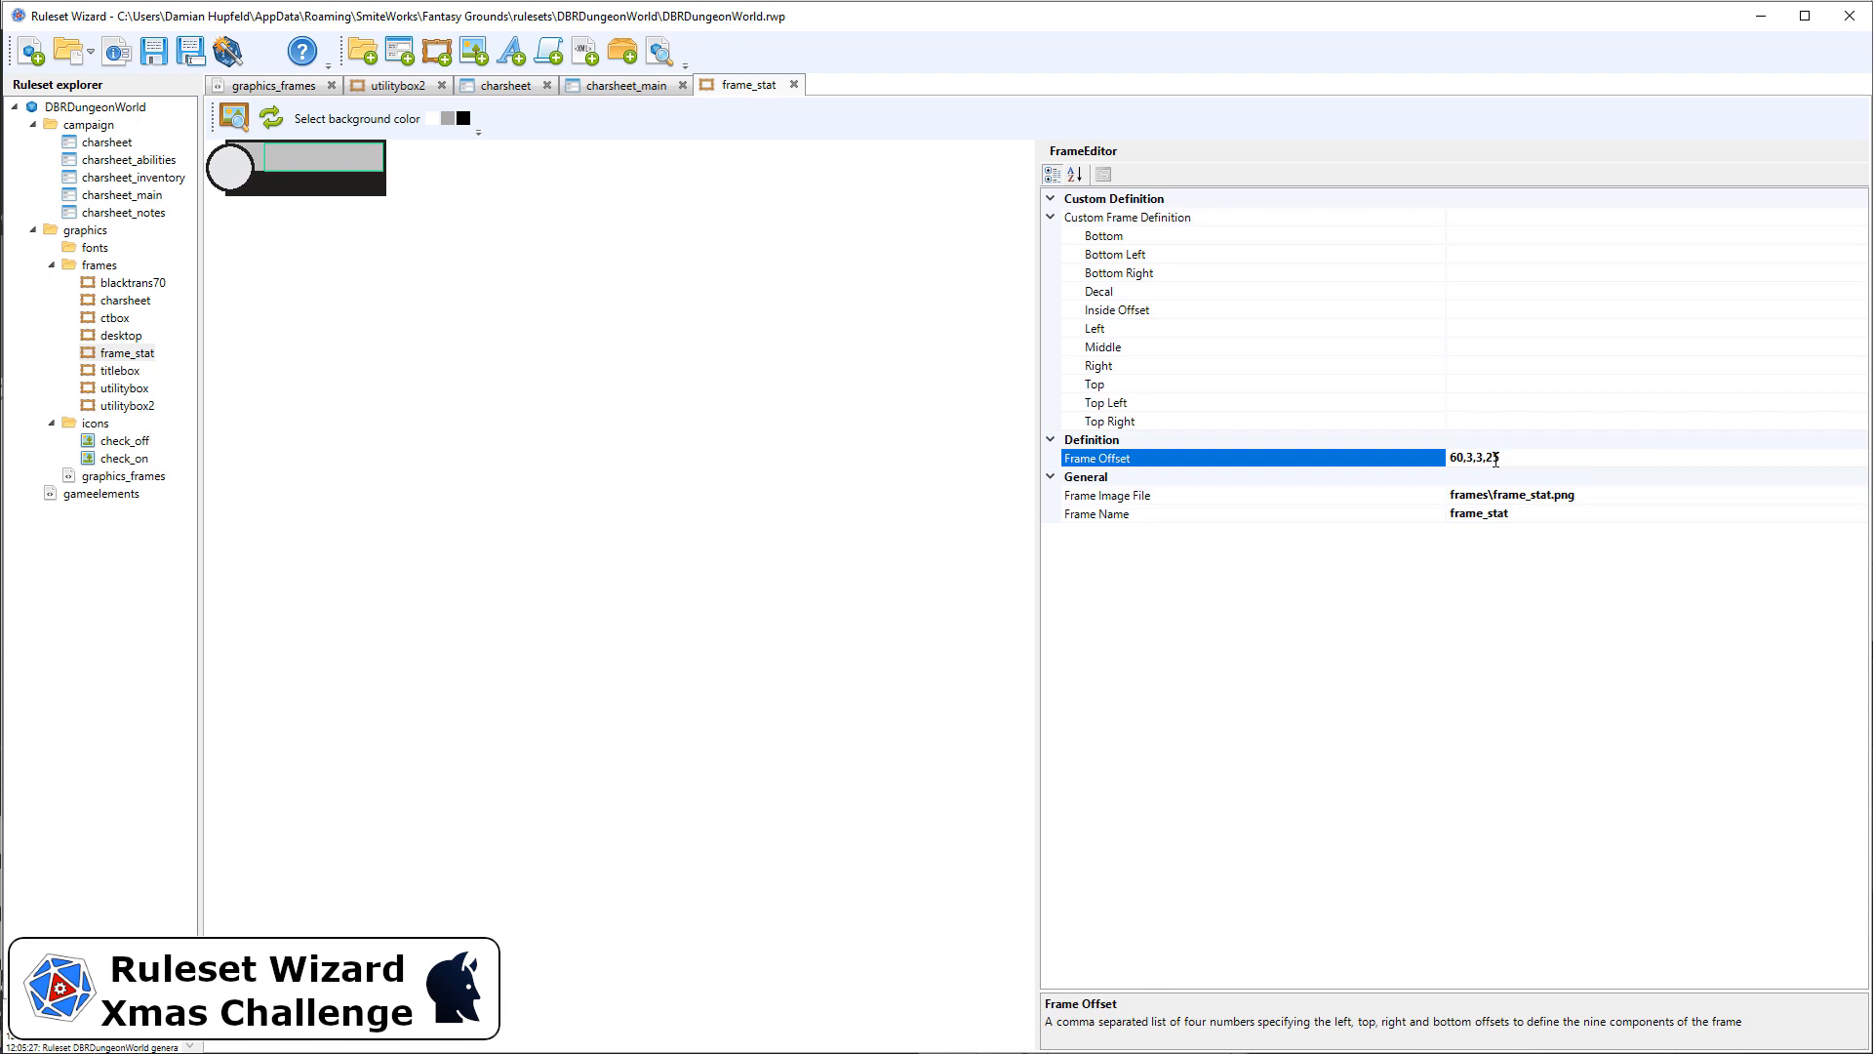
Adjust the frame_stat left and bottom offsets so the frame offset reads 55,3,3,26
text(6)
key(Return)
key(Delete)
key(Delete)
text(55)
Refresh the frame_stat preview, return to charsheet_main and generate the ruleset
click(226, 56)
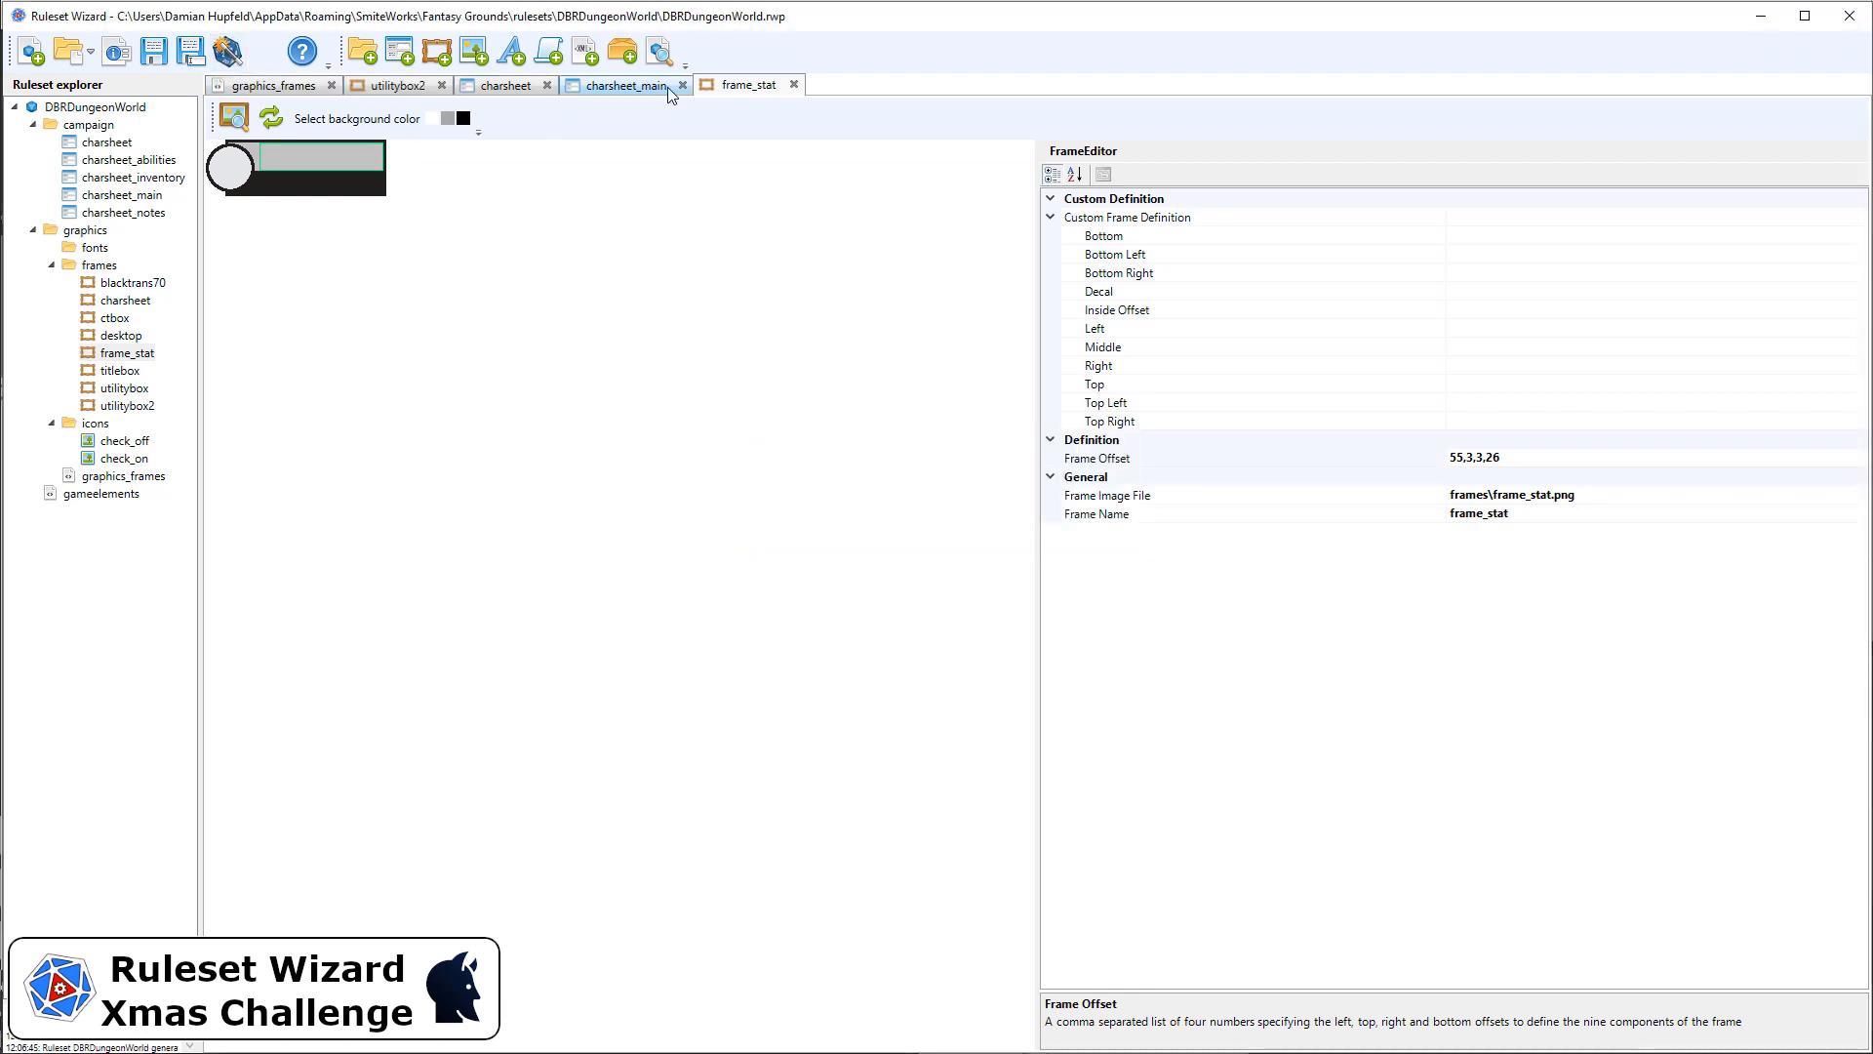
click(275, 119)
click(642, 90)
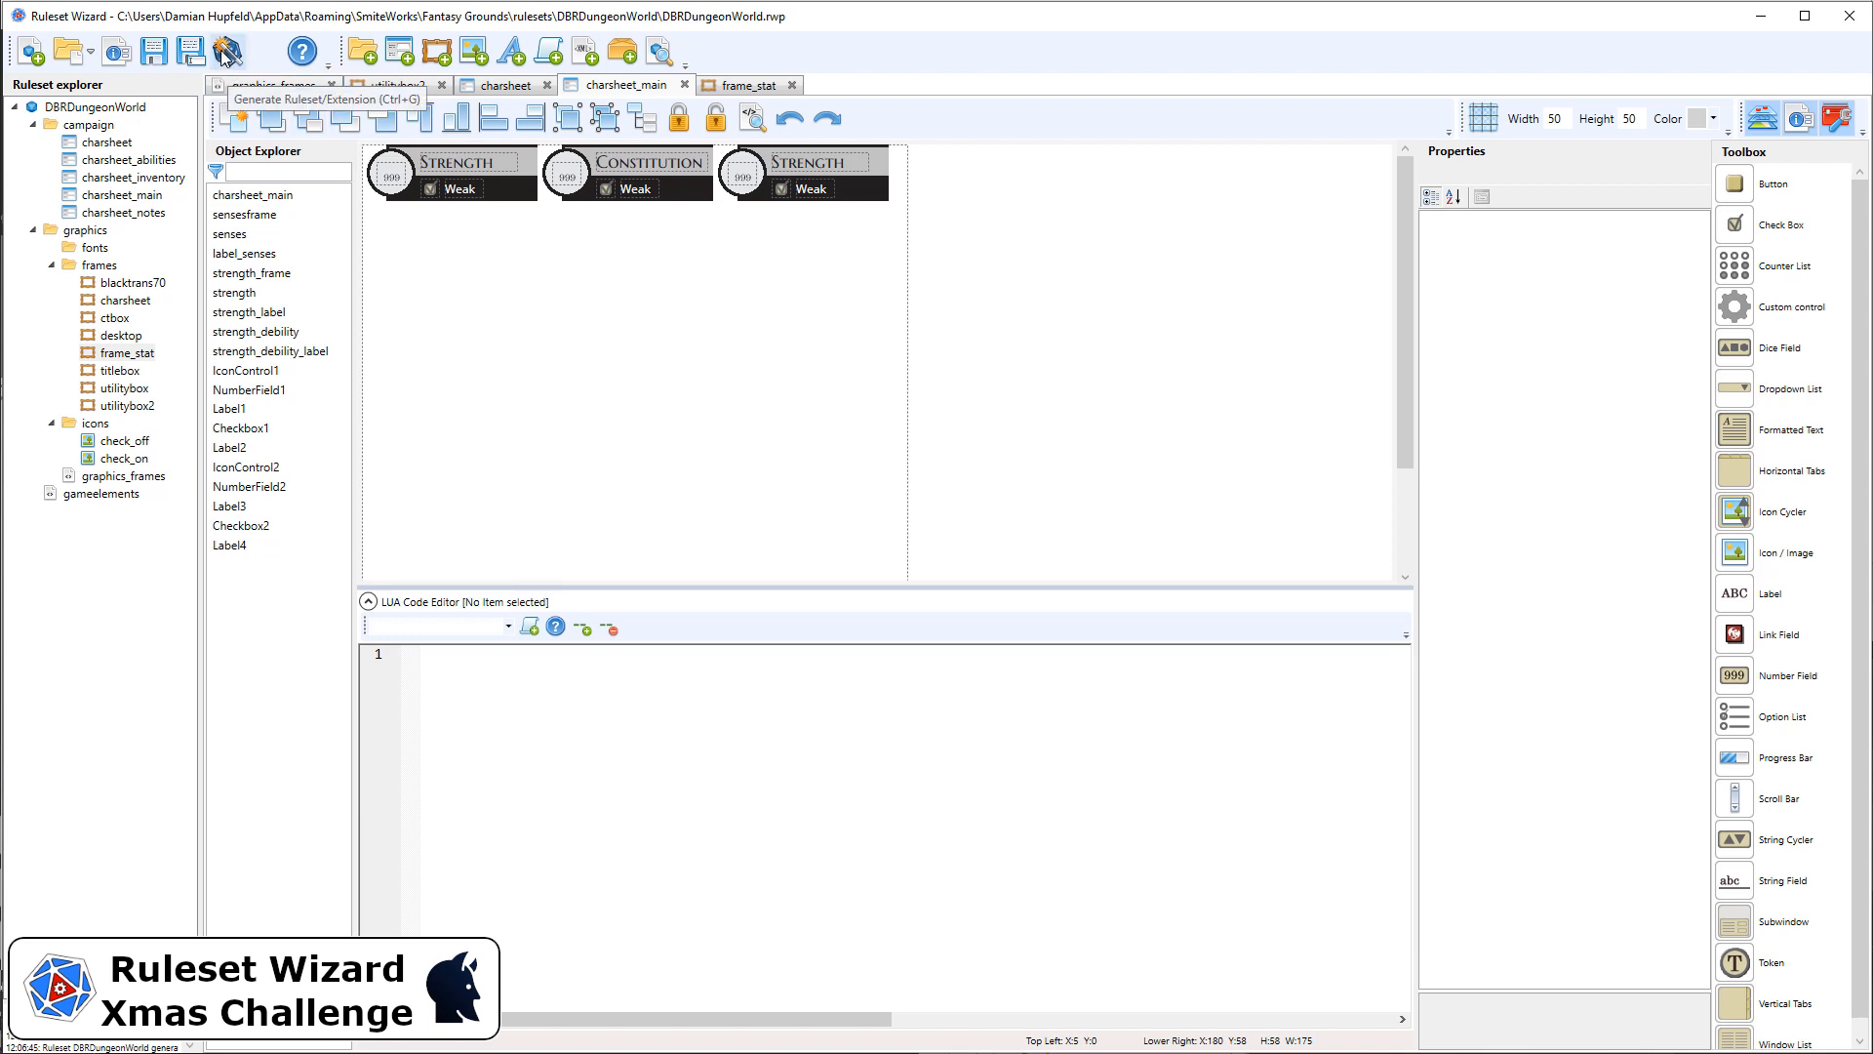
click(227, 53)
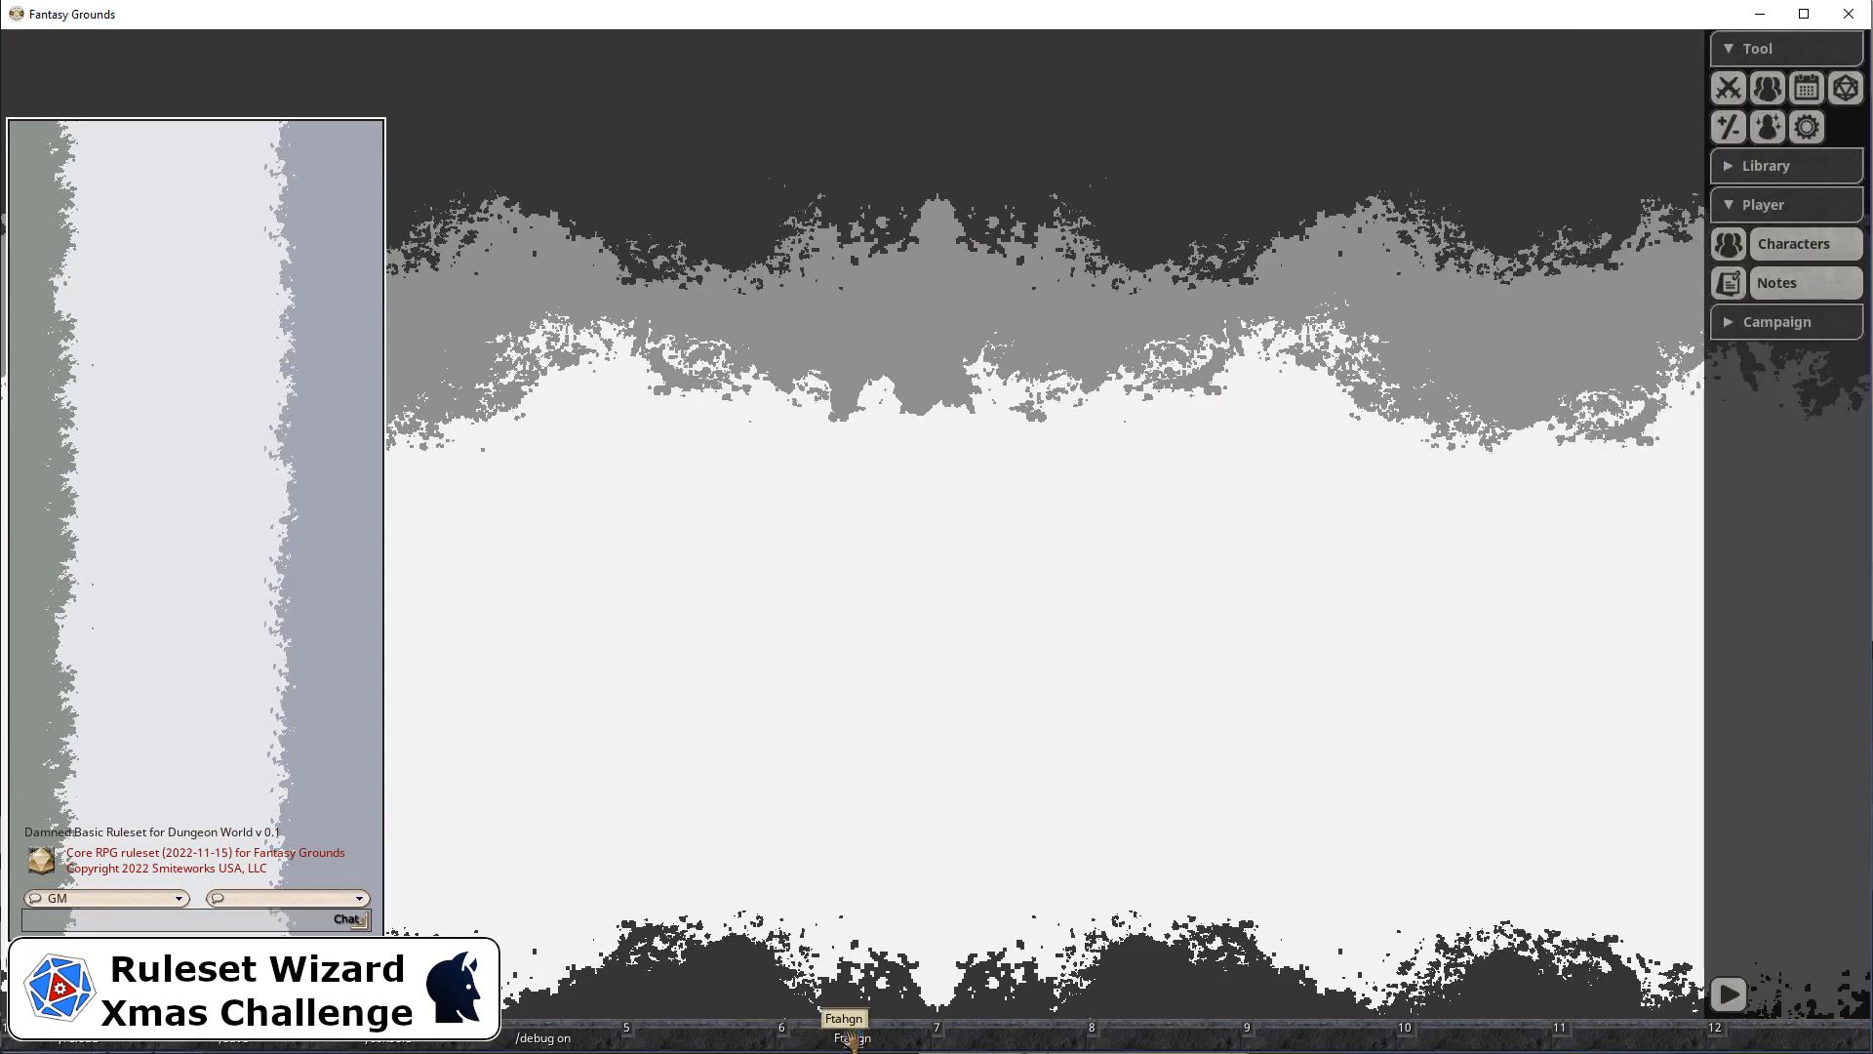
On the fighter's character sheet in Fantasy Grounds, toggle Strength's Weak checkbox and set the other two stat scores to 8
click(848, 1038)
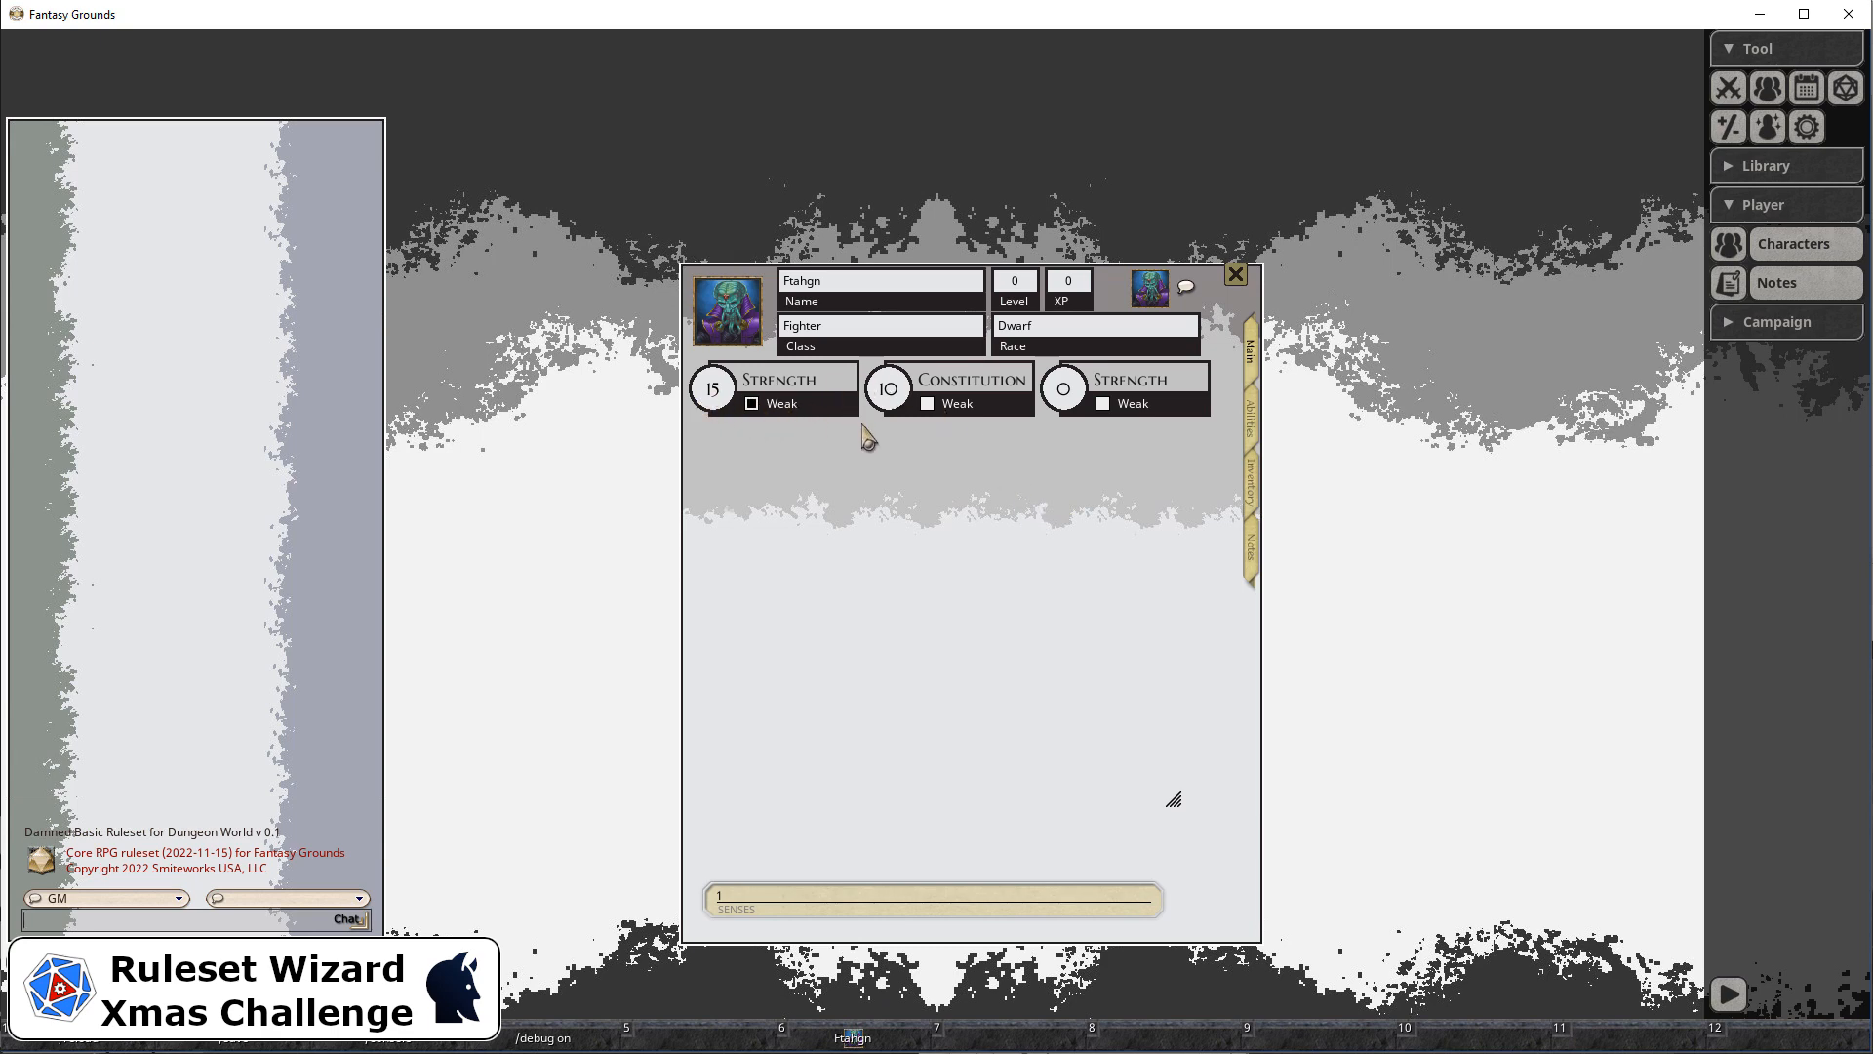
click(752, 403)
scroll(900, 393, down, 1)
scroll(899, 393, down, 1)
scroll(1077, 396, up, 4)
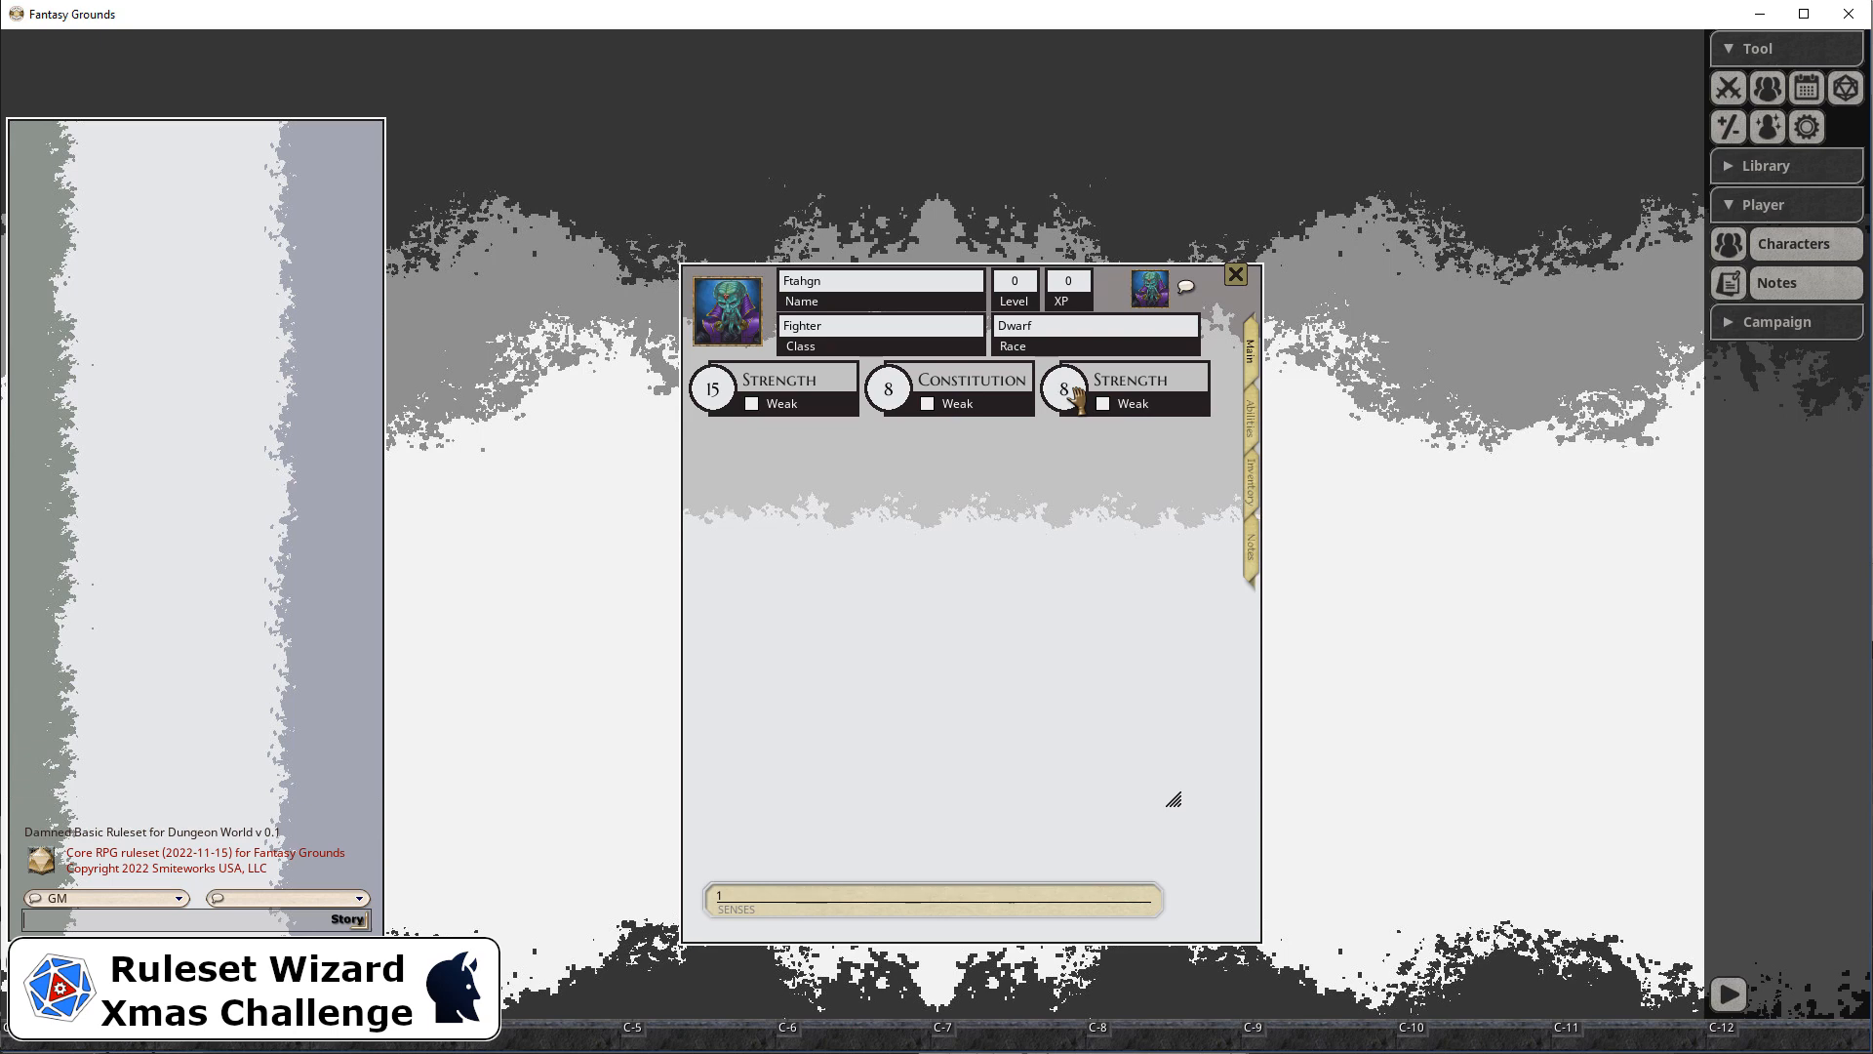